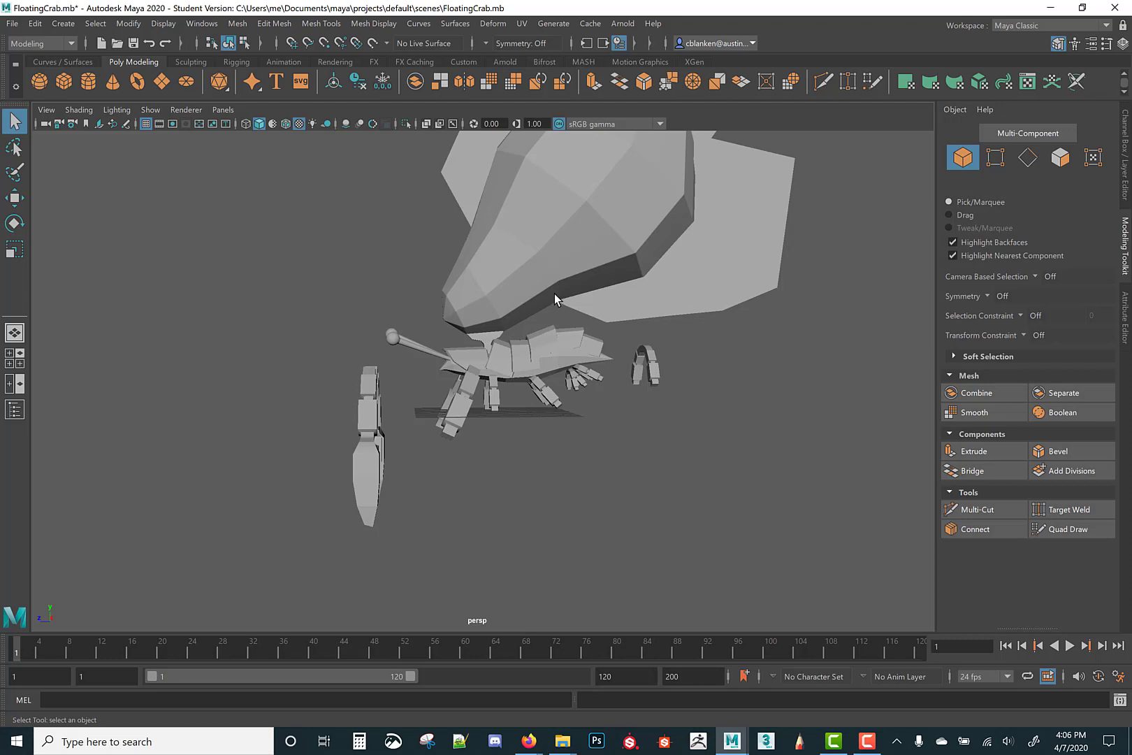
Examine the floating crab model from several angles, selecting its large rear fin.
alt+drag(554, 294, 566, 166)
alt+drag(535, 260, 596, 275)
click(659, 194)
alt+right_drag(596, 276, 591, 308)
alt+drag(592, 308, 592, 278)
alt+right_drag(591, 278, 566, 336)
alt+drag(566, 337, 485, 290)
scroll(504, 228, down, 3)
alt+middle_drag(499, 269, 501, 281)
alt+drag(501, 281, 544, 323)
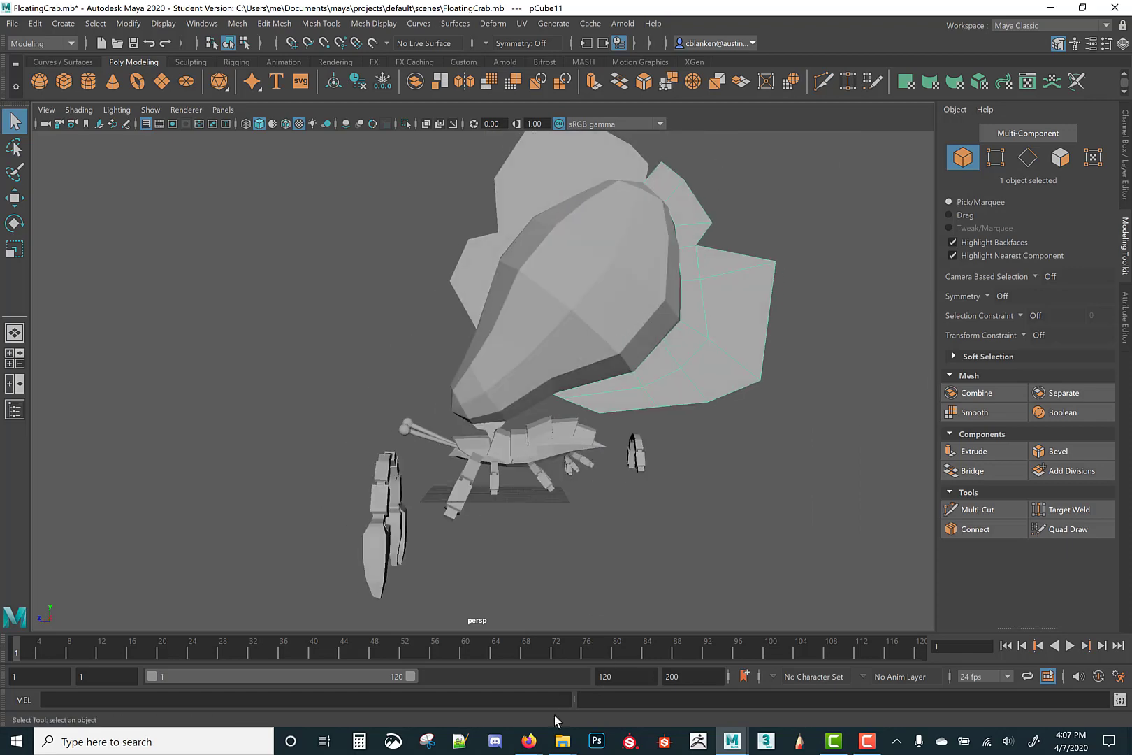
Switch to File Explorer and browse to the Documents\personal\SCAD\Anim 709 folder.
mouse_move(563, 737)
click(639, 674)
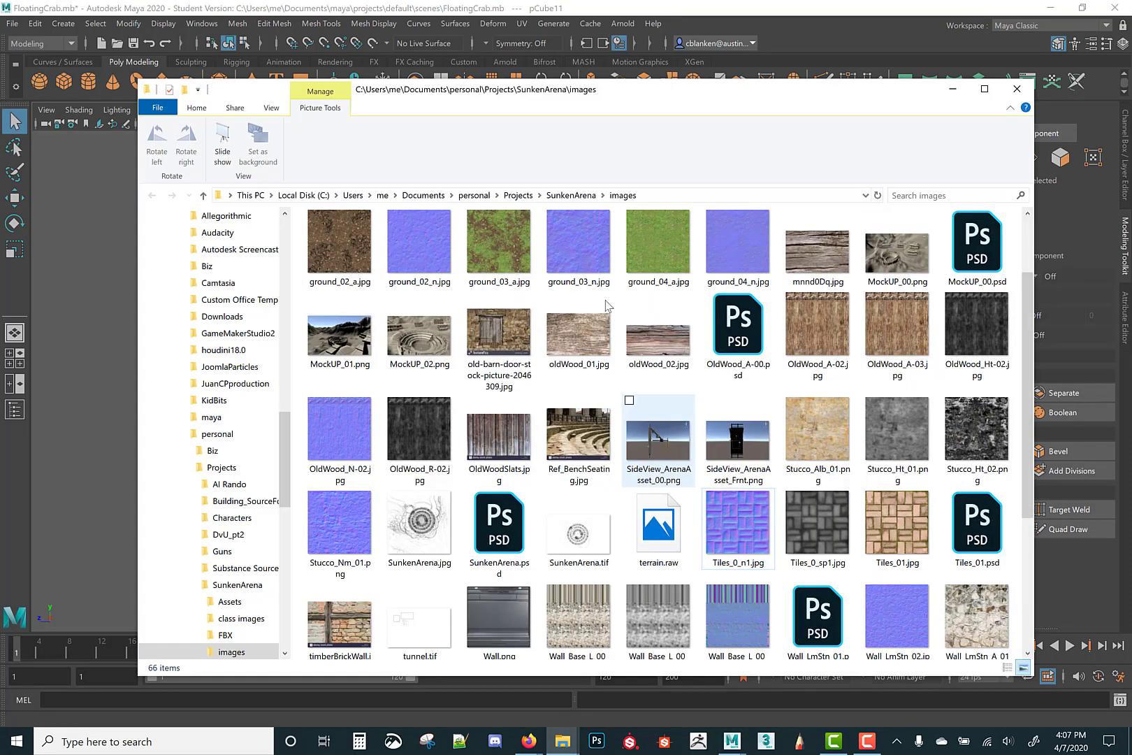
click(517, 196)
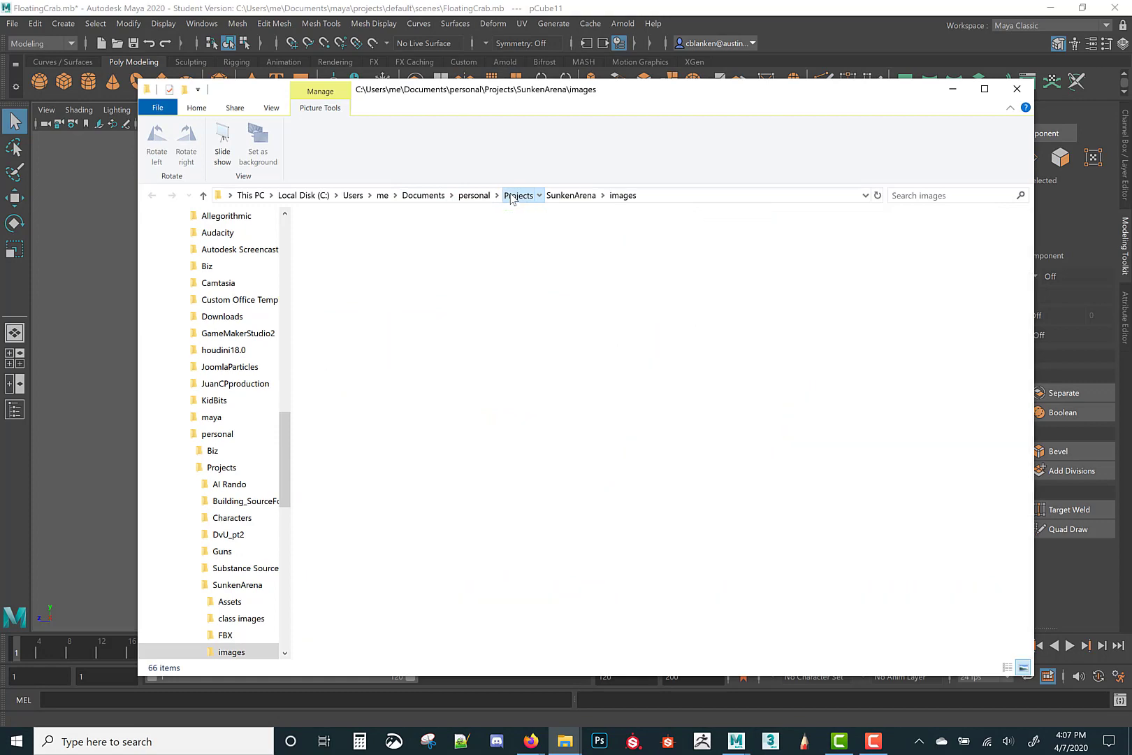
click(422, 196)
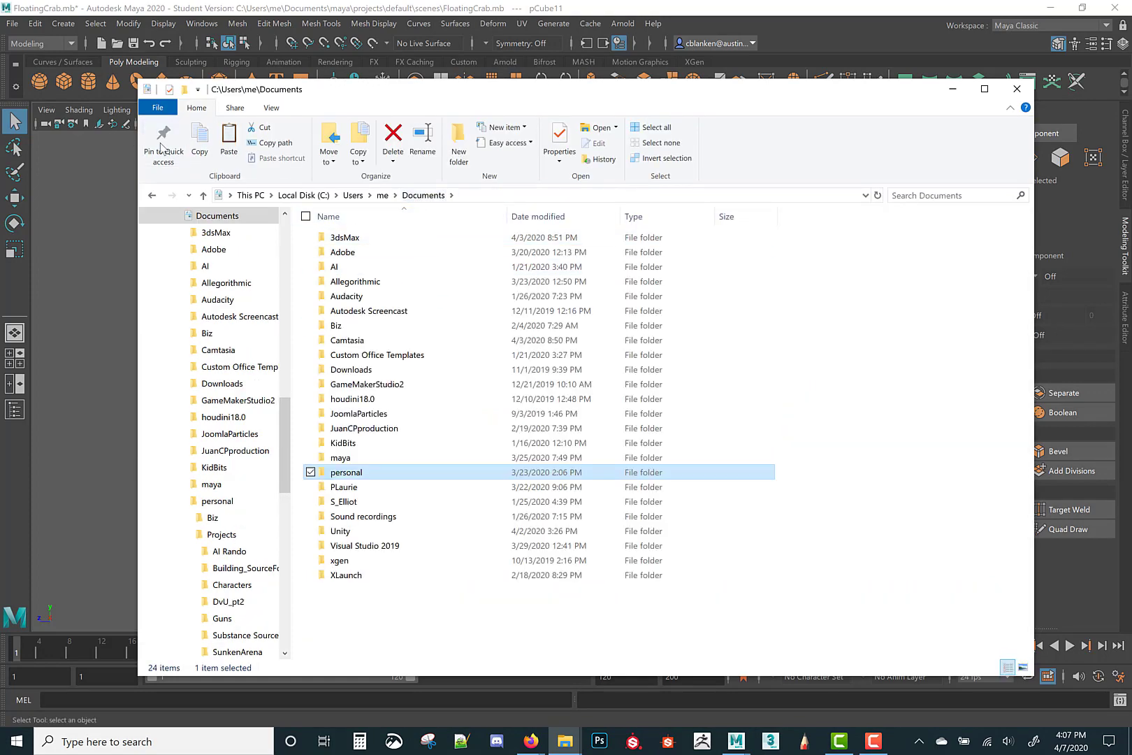
click(152, 196)
click(471, 196)
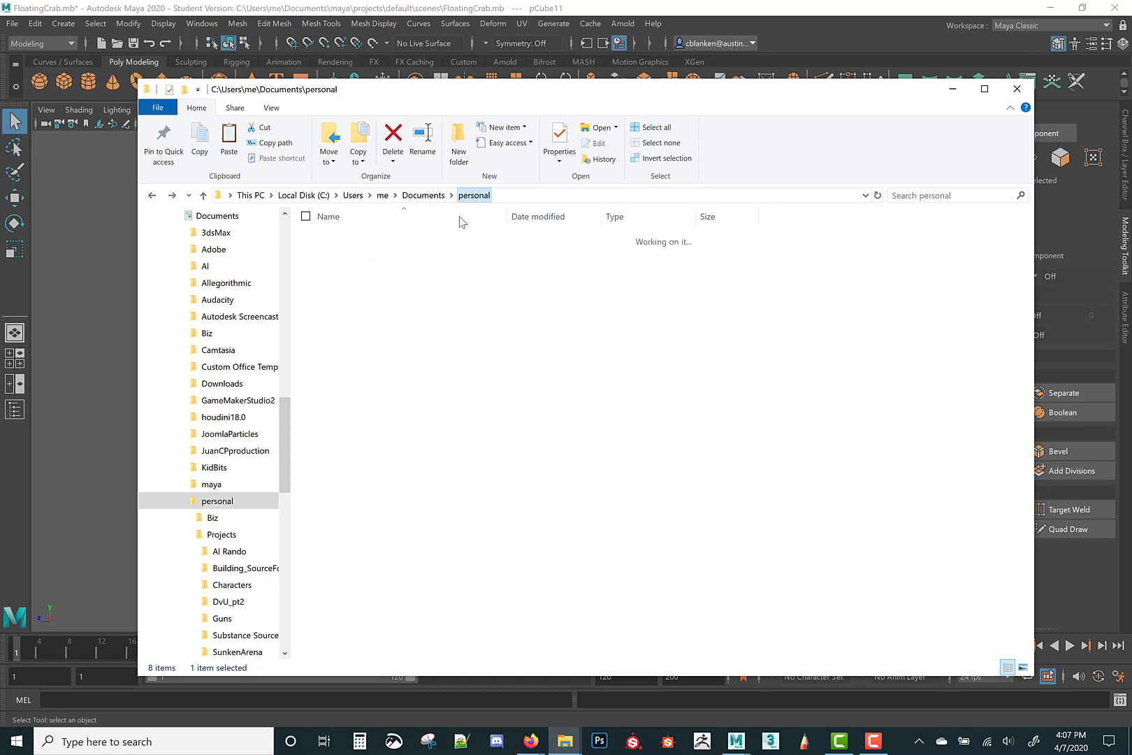
double_click(341, 267)
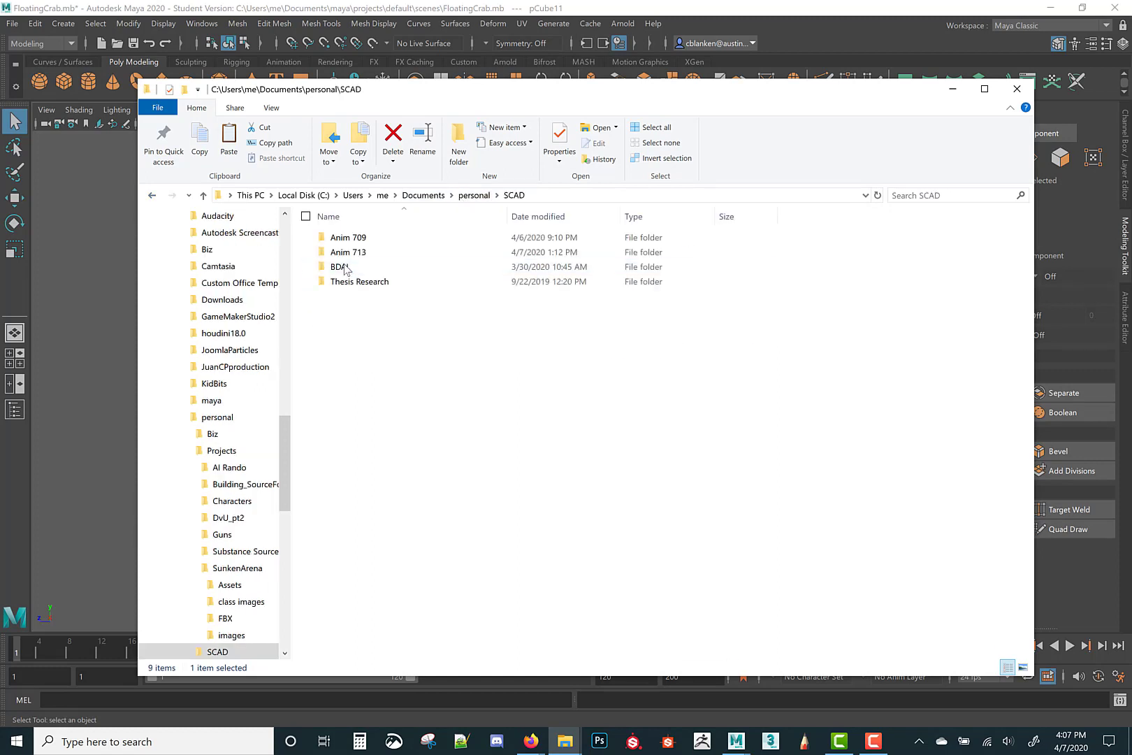
click(354, 240)
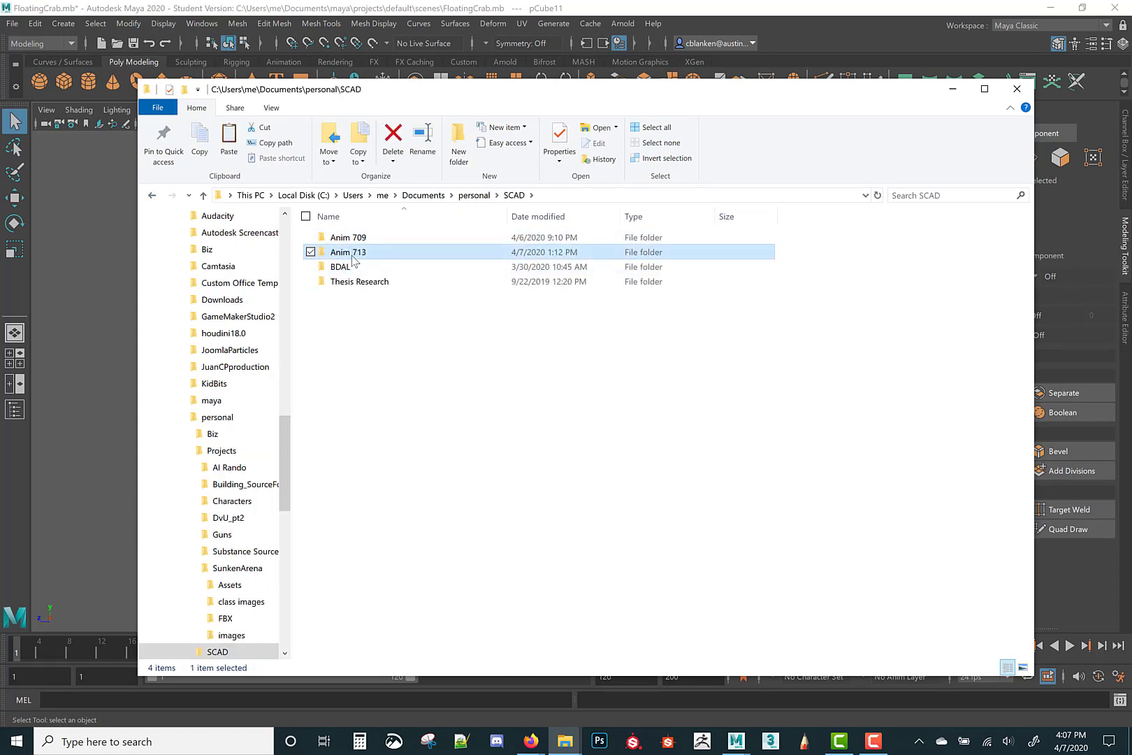
double_click(353, 241)
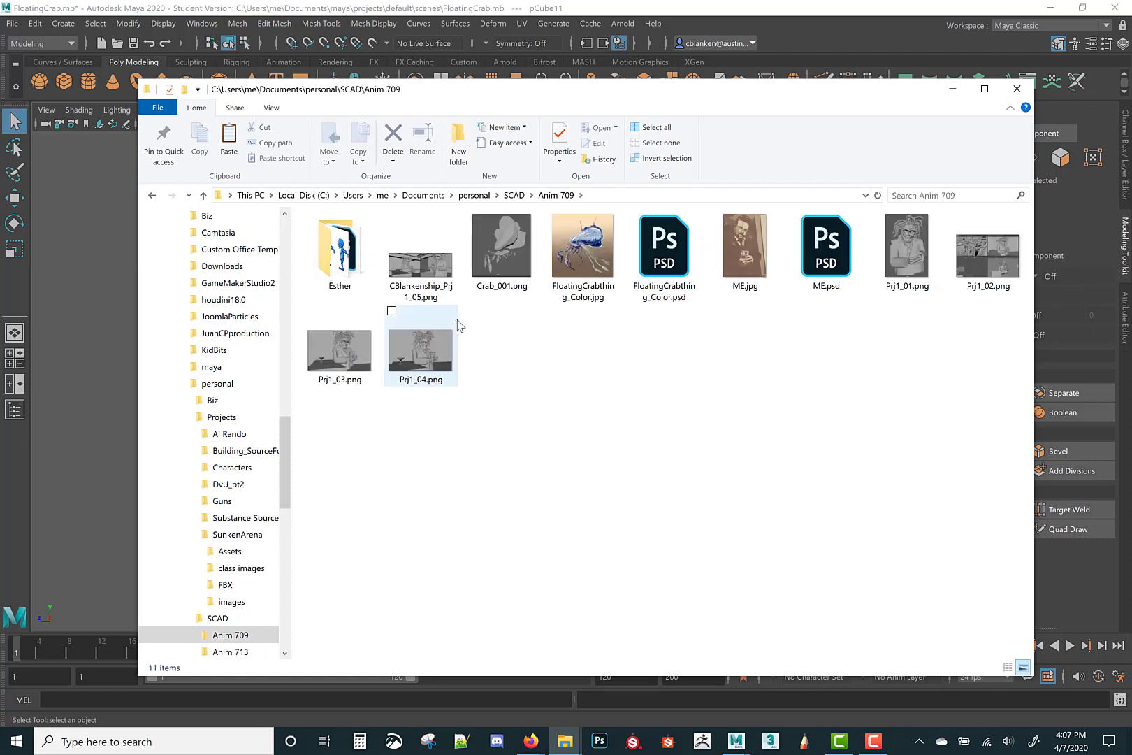
View the concept painting FloatingCrabthing_Color.jpg, close it and return to Maya.
double_click(591, 276)
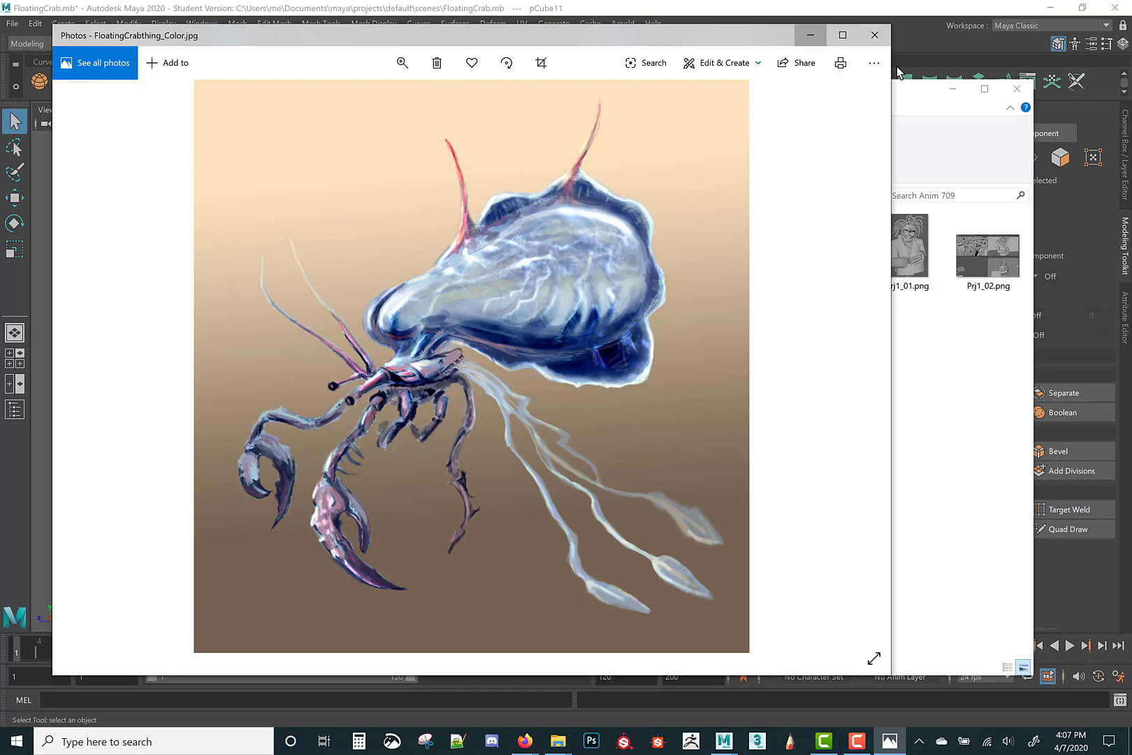
key(alt+F4)
key(alt+Tab)
Try moving the rear fin and the front fin away from the balloon-shaped body, and undo the moves.
alt+drag(695, 147, 614, 222)
key(w)
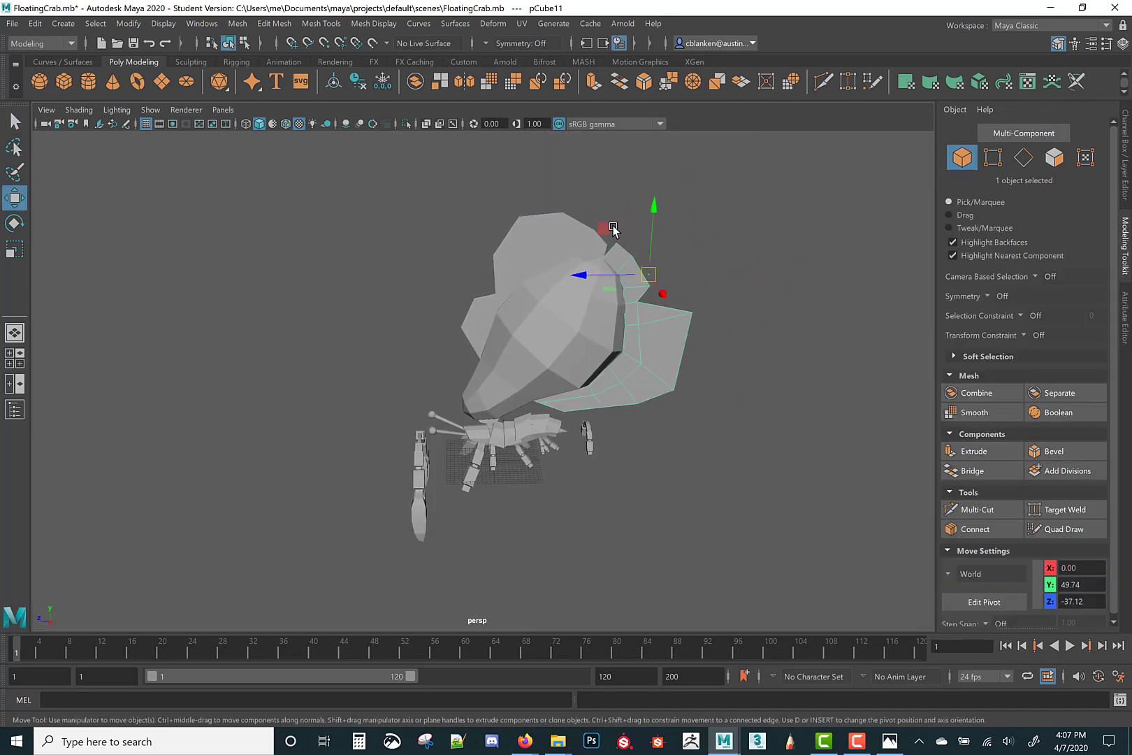
click(635, 233)
click(624, 278)
drag(631, 276, 704, 275)
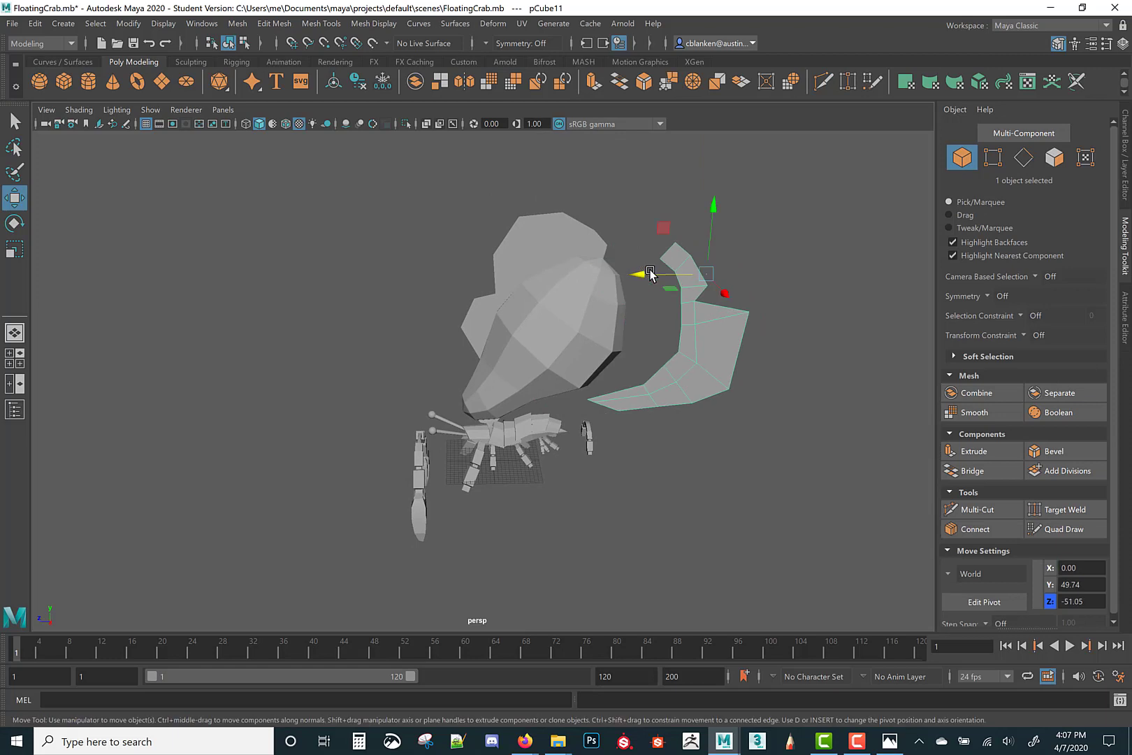
click(531, 257)
drag(429, 280, 365, 225)
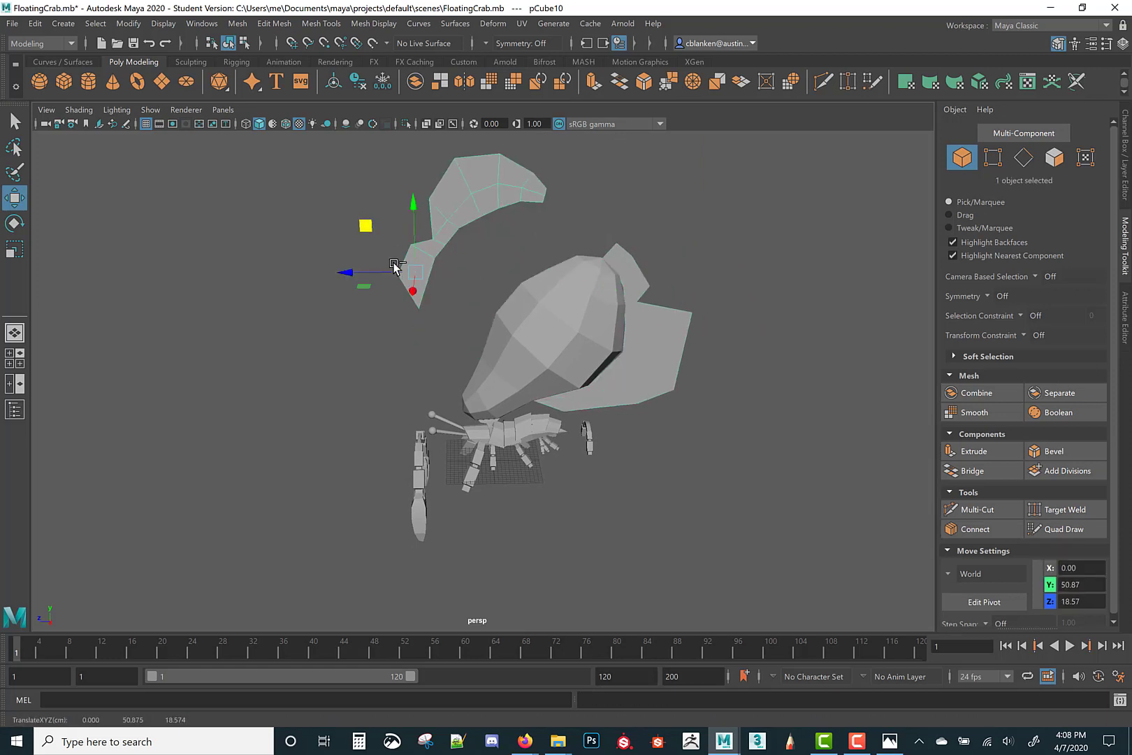
key(ctrl+z)
Examine the balloon-shaped body's channels, shape attributes, polyBevel2 settings and polyTweak8 history.
scroll(420, 403, up, 3)
alt+drag(419, 404, 431, 400)
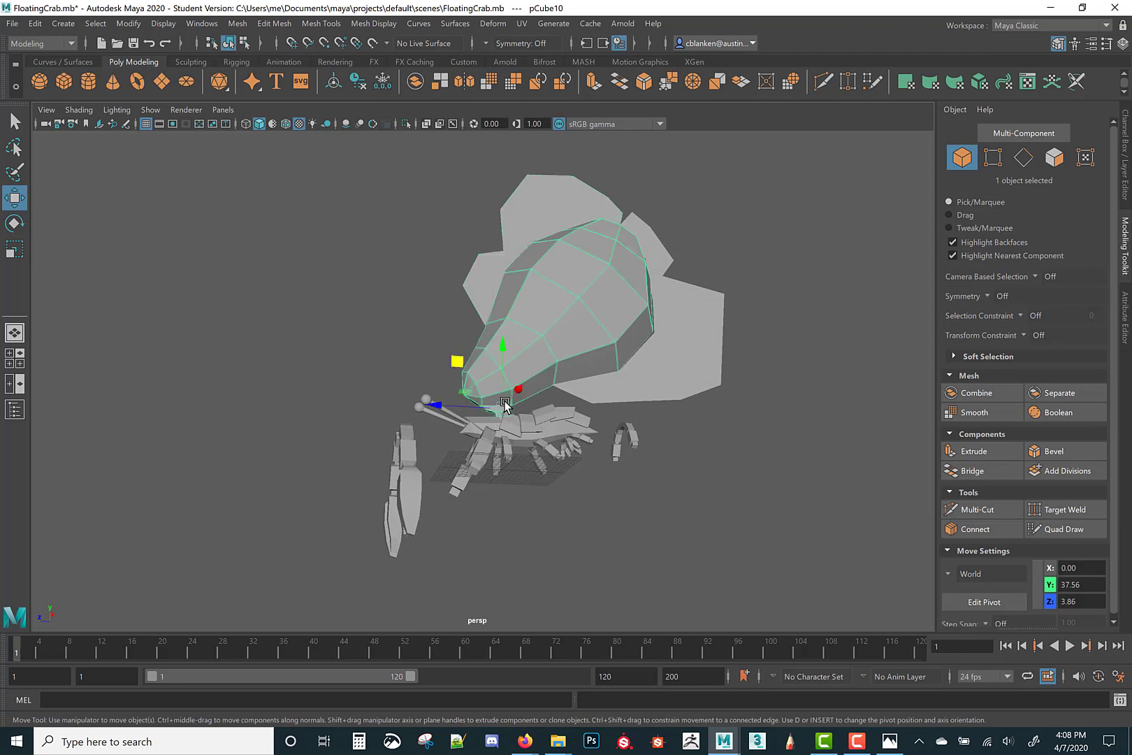
alt+right_drag(506, 398, 527, 374)
mouse_move(589, 355)
alt+middle_down()
mouse_move(578, 378)
mouse_move(597, 335)
alt+middle_up()
alt+drag(602, 274, 552, 353)
click(1127, 145)
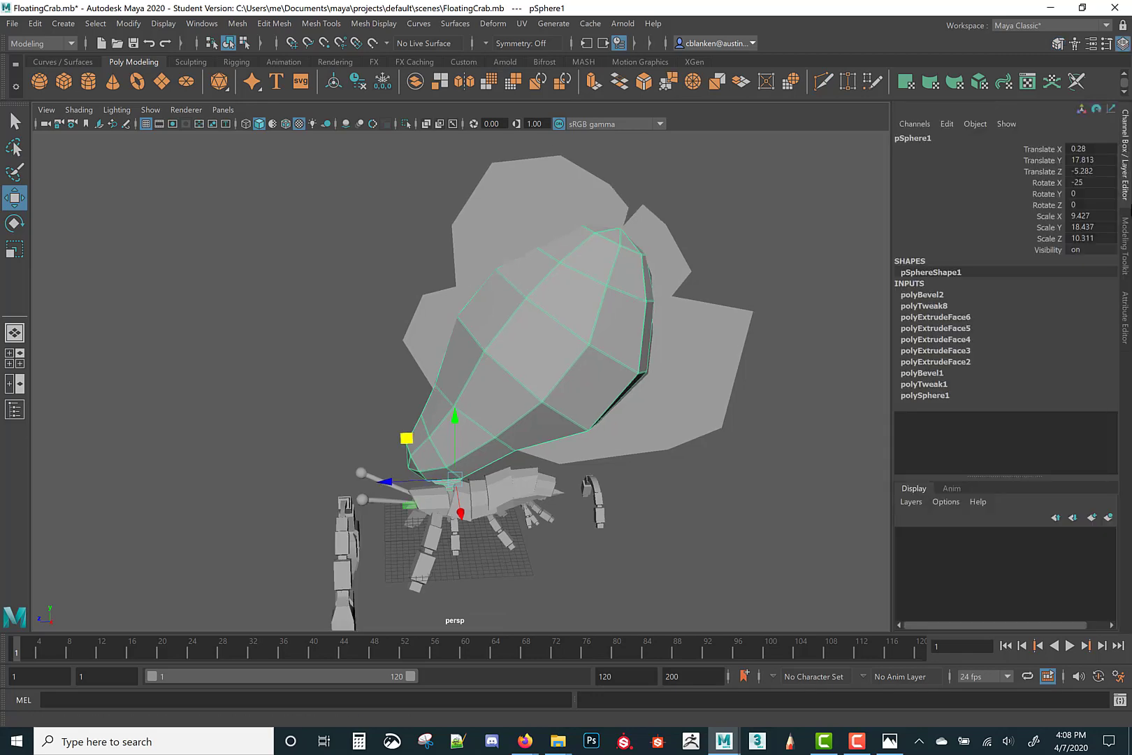
click(1126, 234)
click(1125, 320)
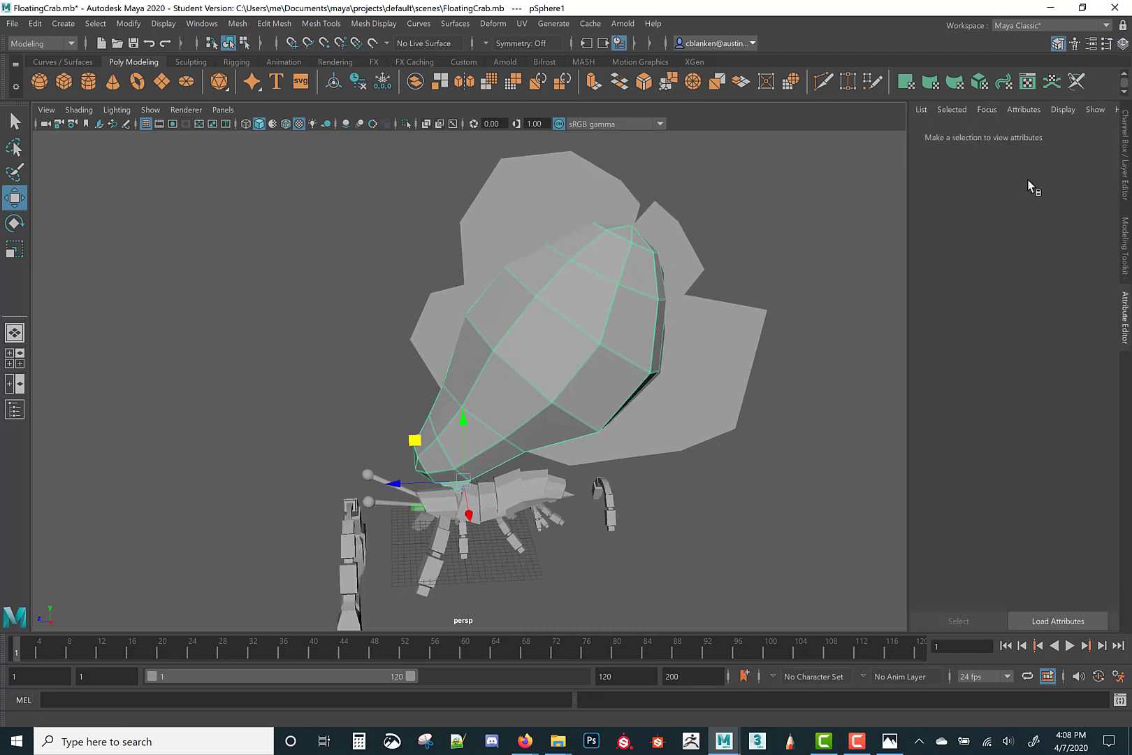
click(1055, 132)
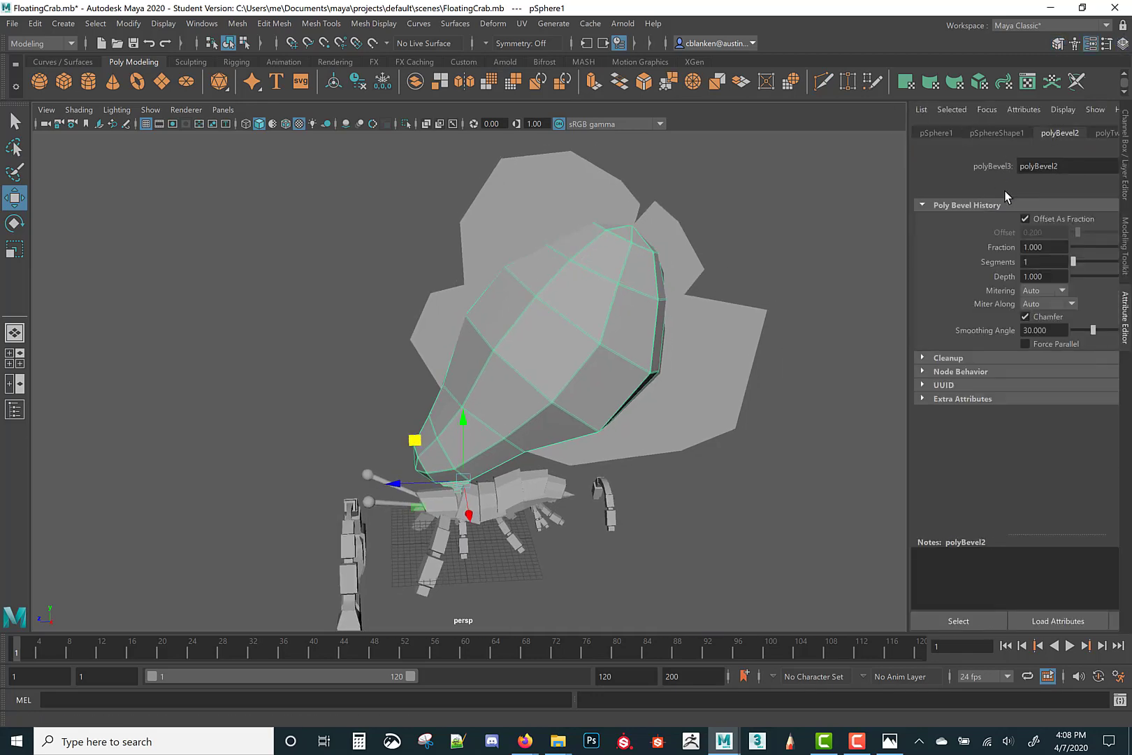
click(1107, 133)
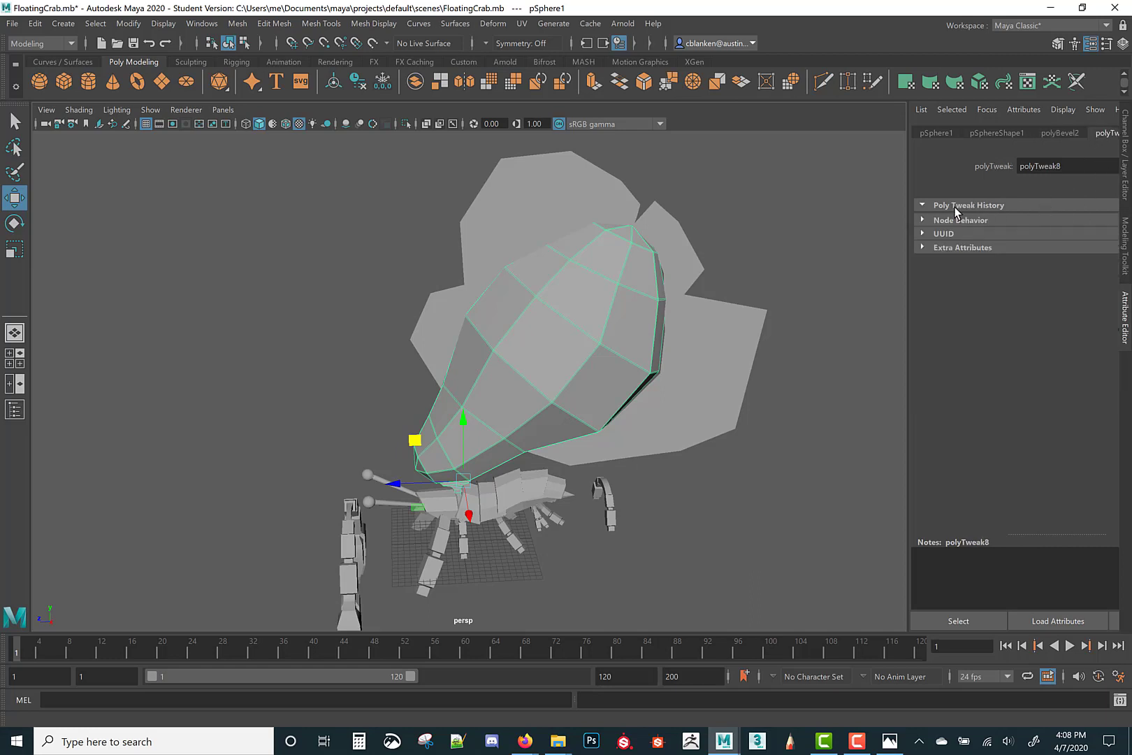
click(1052, 134)
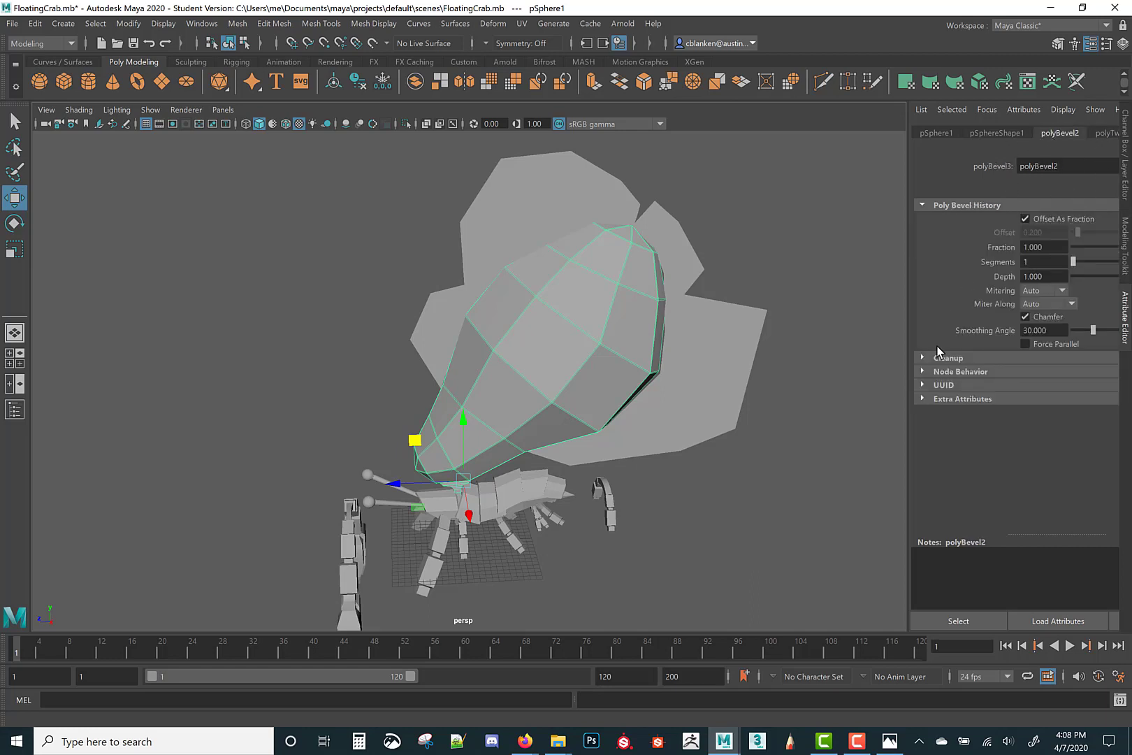
click(991, 133)
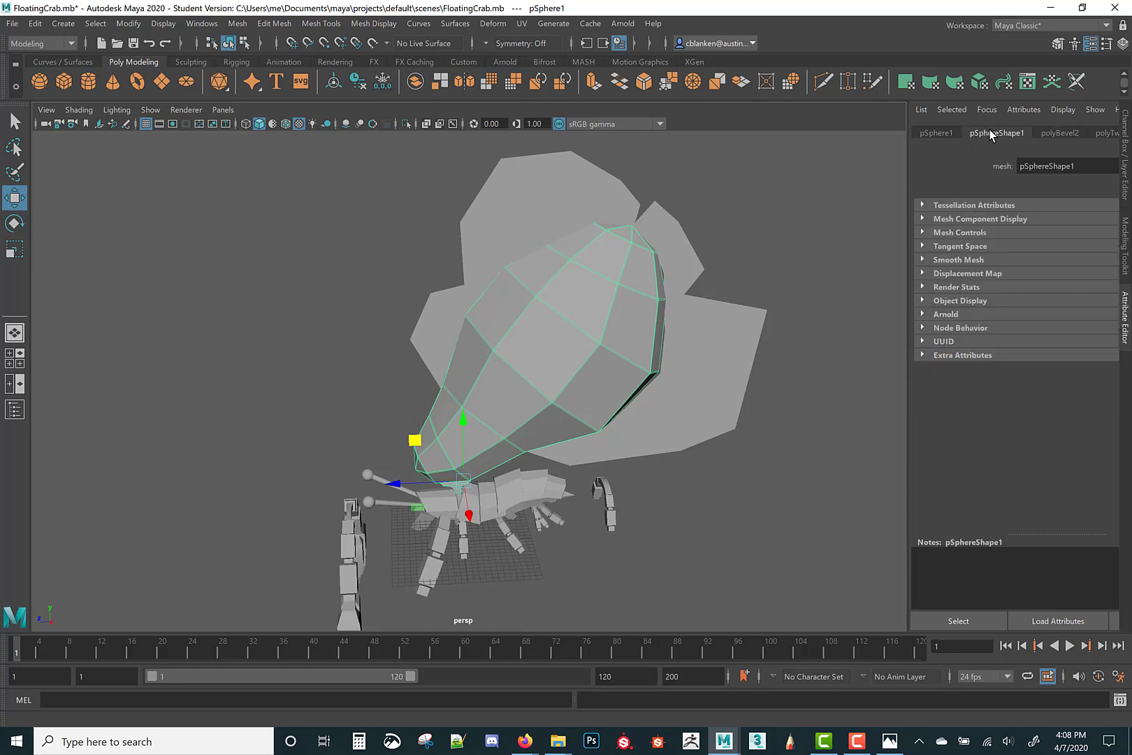
click(937, 202)
click(936, 204)
click(936, 133)
click(1106, 133)
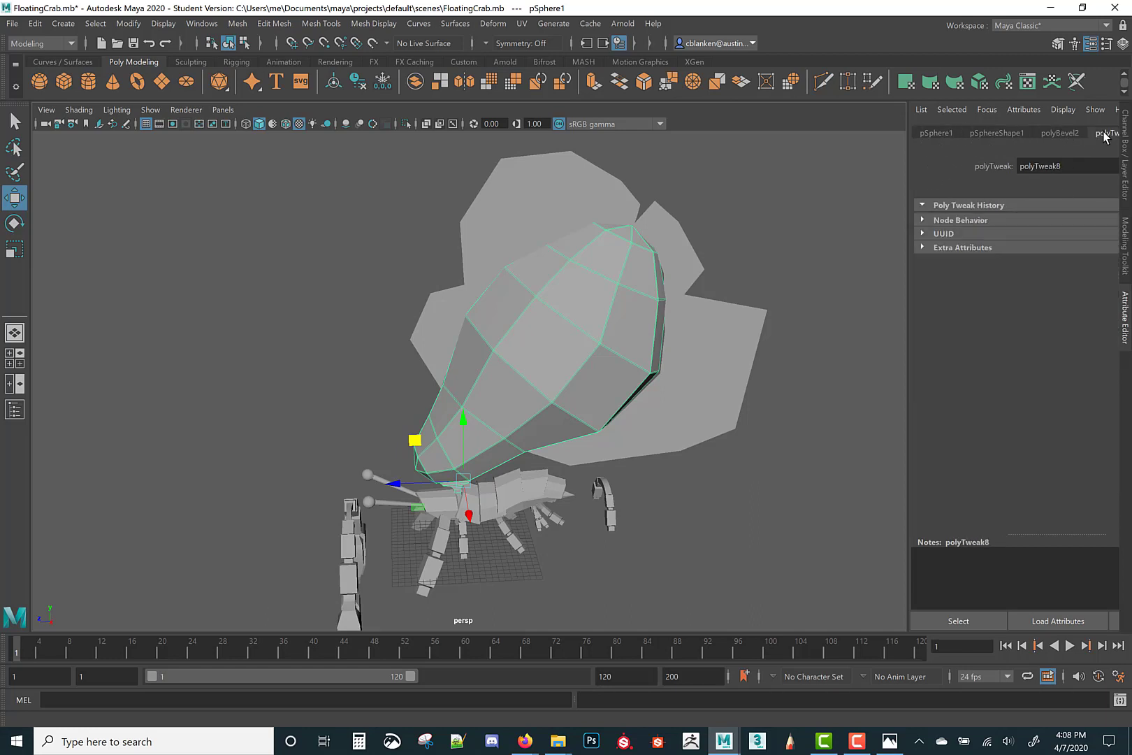
Inspect the crab's head, eye stalks, legs and body up close and from several angles.
alt+drag(599, 323, 651, 338)
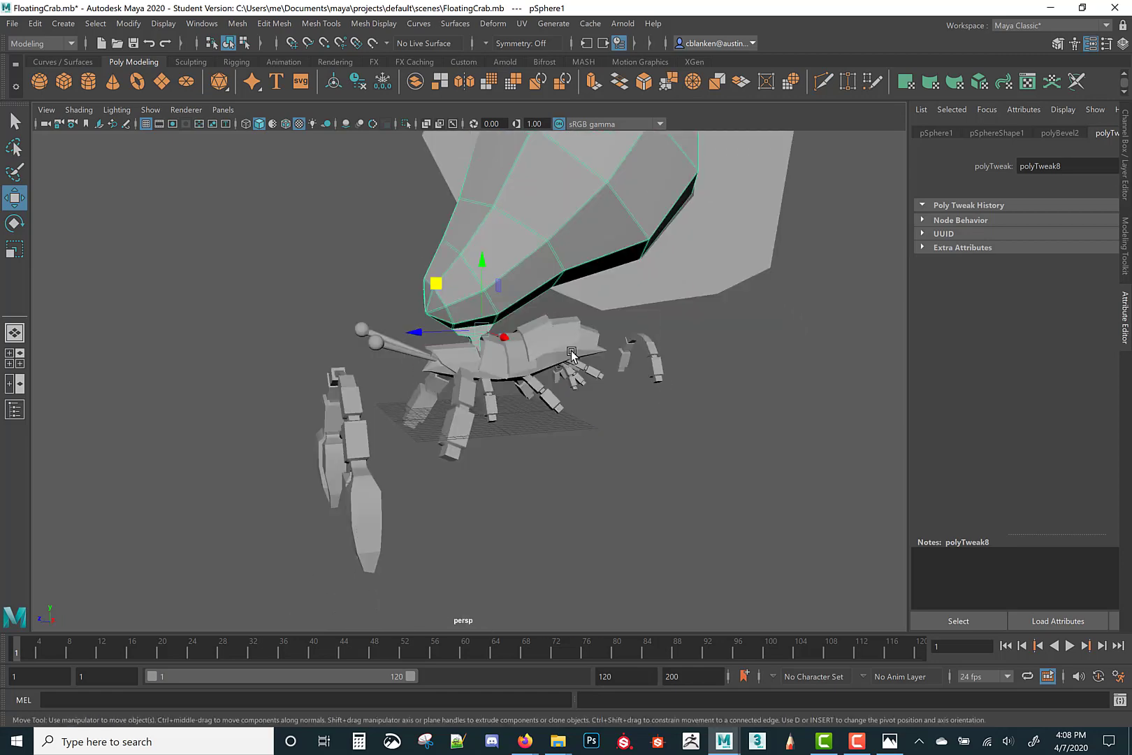
mouse_move(571, 354)
alt+mouse_down()
mouse_move(520, 395)
mouse_move(543, 361)
mouse_move(563, 356)
alt+mouse_up()
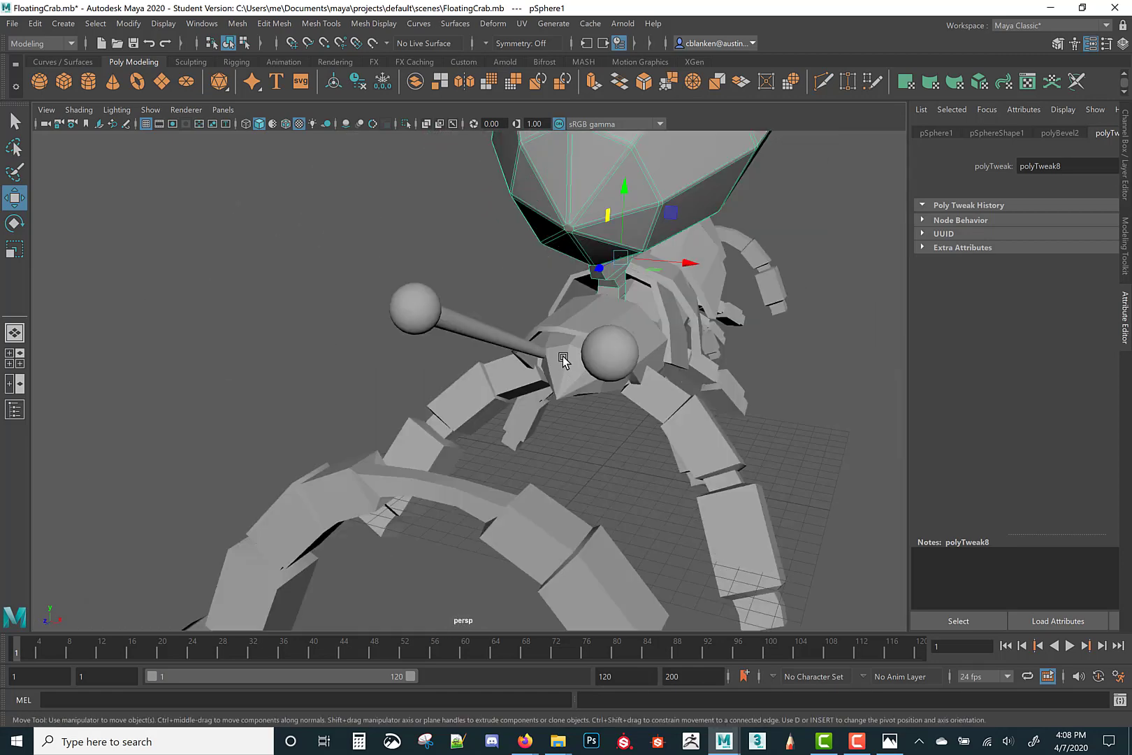
alt+right_drag(563, 355, 575, 255)
alt+drag(575, 256, 660, 323)
alt+right_drag(660, 324, 680, 313)
alt+drag(679, 312, 615, 304)
alt+right_drag(615, 304, 652, 245)
alt+drag(652, 245, 615, 219)
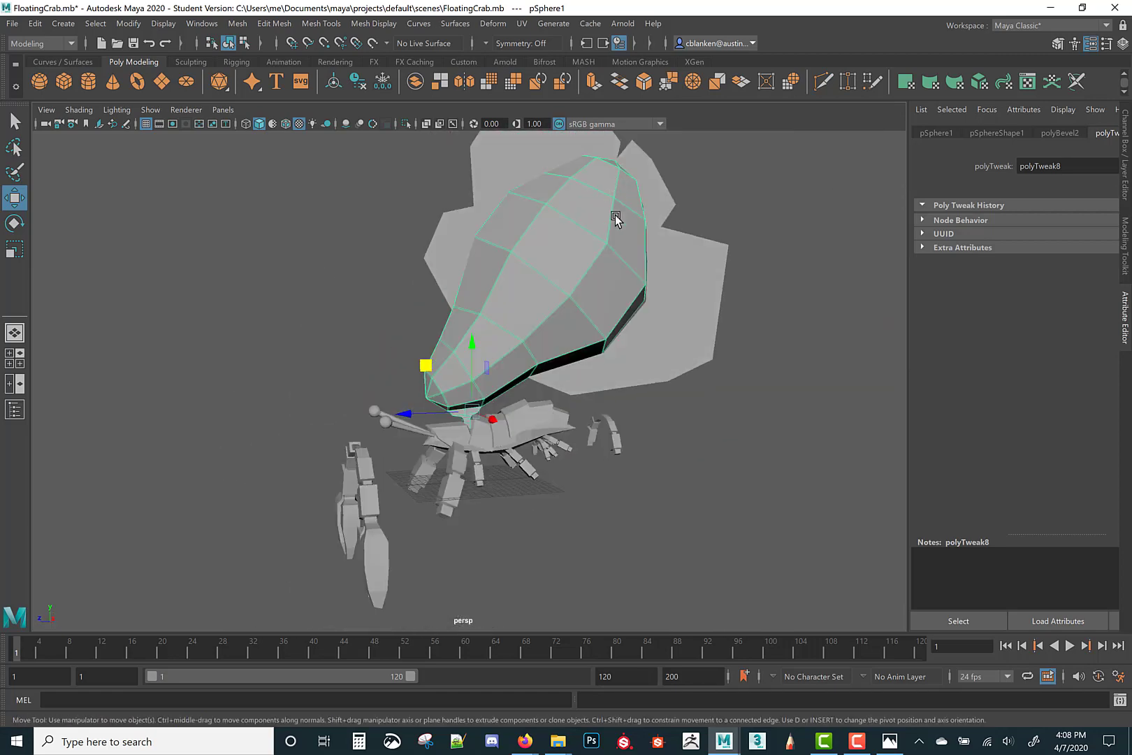
alt+middle_drag(563, 337, 631, 289)
alt+right_drag(631, 289, 818, 282)
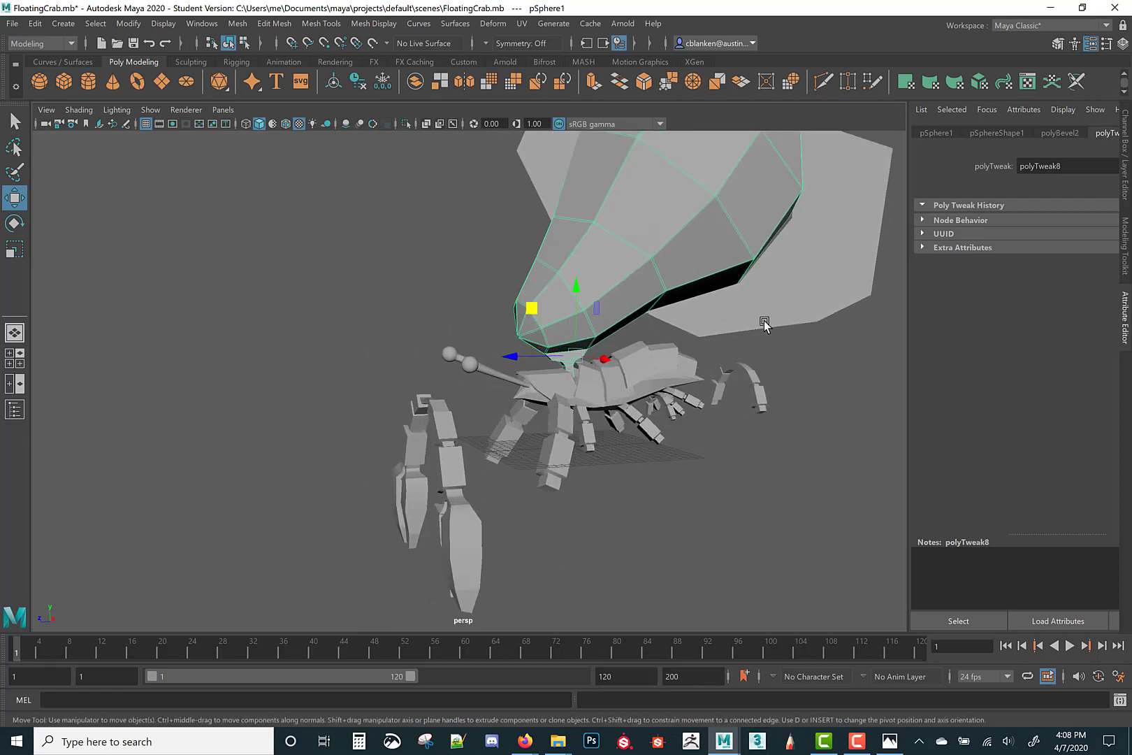
alt+drag(764, 325, 639, 357)
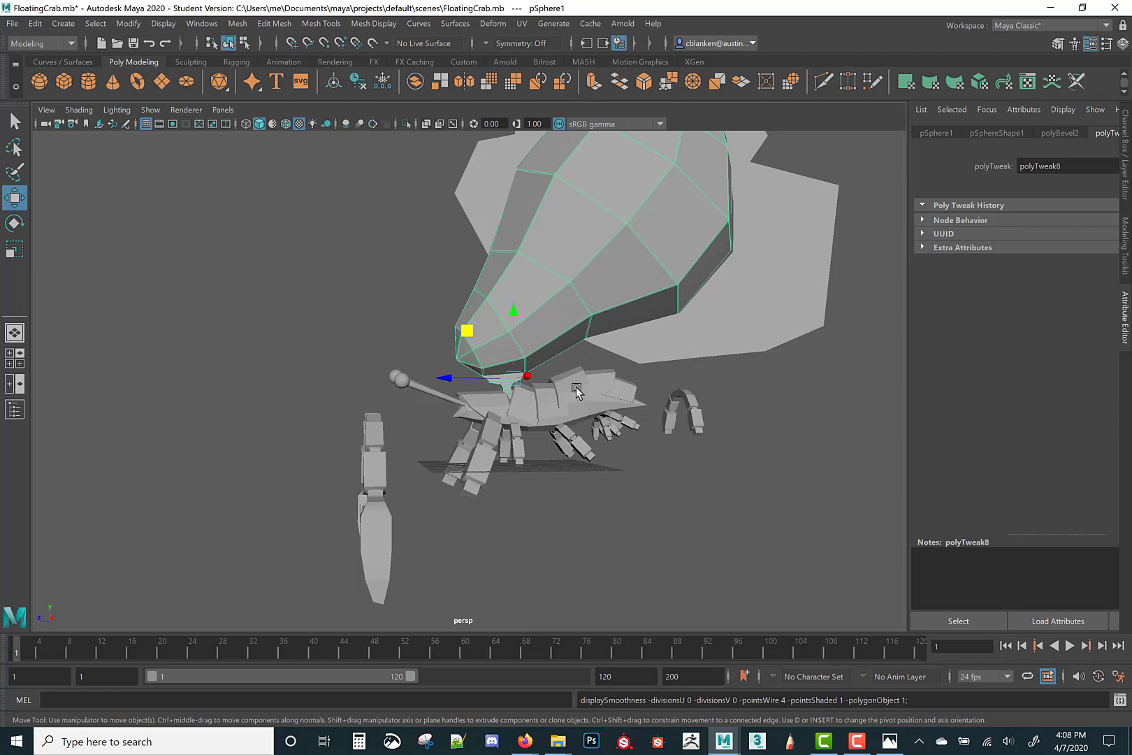
Select all of the crab's pieces, display them as smooth mesh preview with the cage visible, and clear the selection.
alt+drag(662, 509, 636, 521)
alt+drag(581, 403, 518, 283)
alt+drag(330, 285, 338, 286)
click(338, 286)
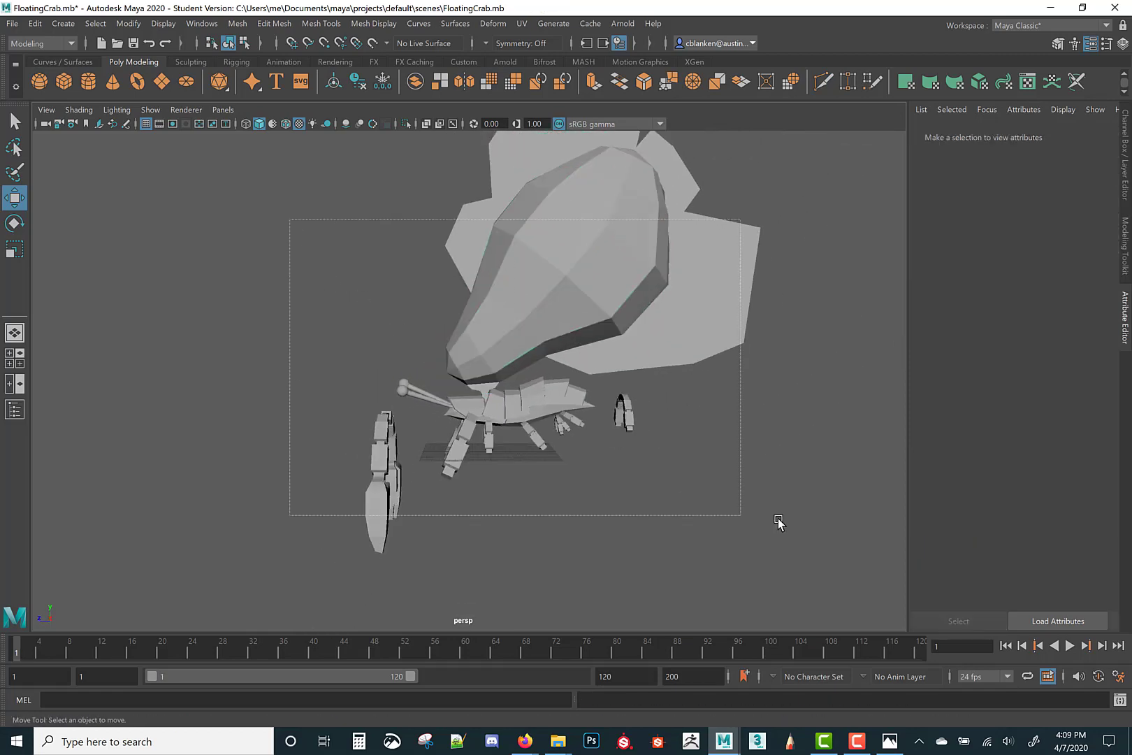
drag(779, 522, 777, 520)
alt+drag(576, 391, 755, 434)
click(688, 450)
alt+middle_drag(756, 435, 680, 330)
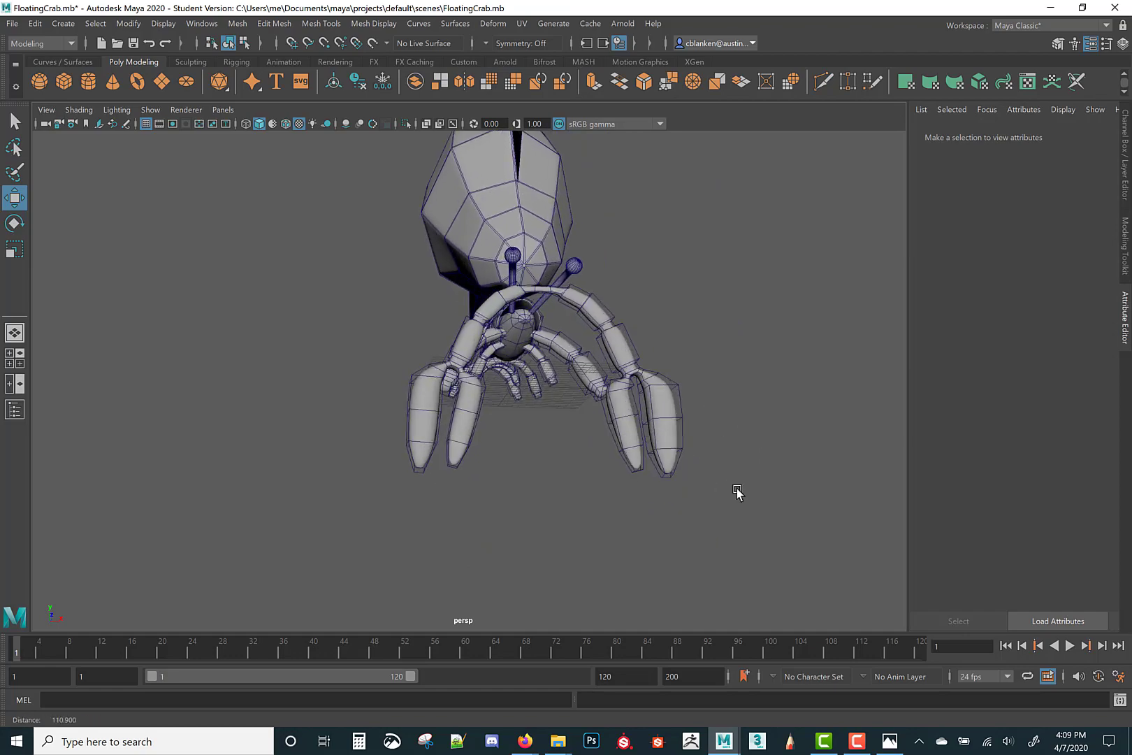
Examine the smoothed claws, legs, shell plates and fins against their polygon cages from close up and from afar.
alt+drag(738, 491, 758, 453)
alt+right_drag(758, 453, 776, 607)
alt+middle_drag(709, 566, 703, 573)
alt+drag(703, 573, 571, 473)
alt+right_drag(571, 473, 615, 492)
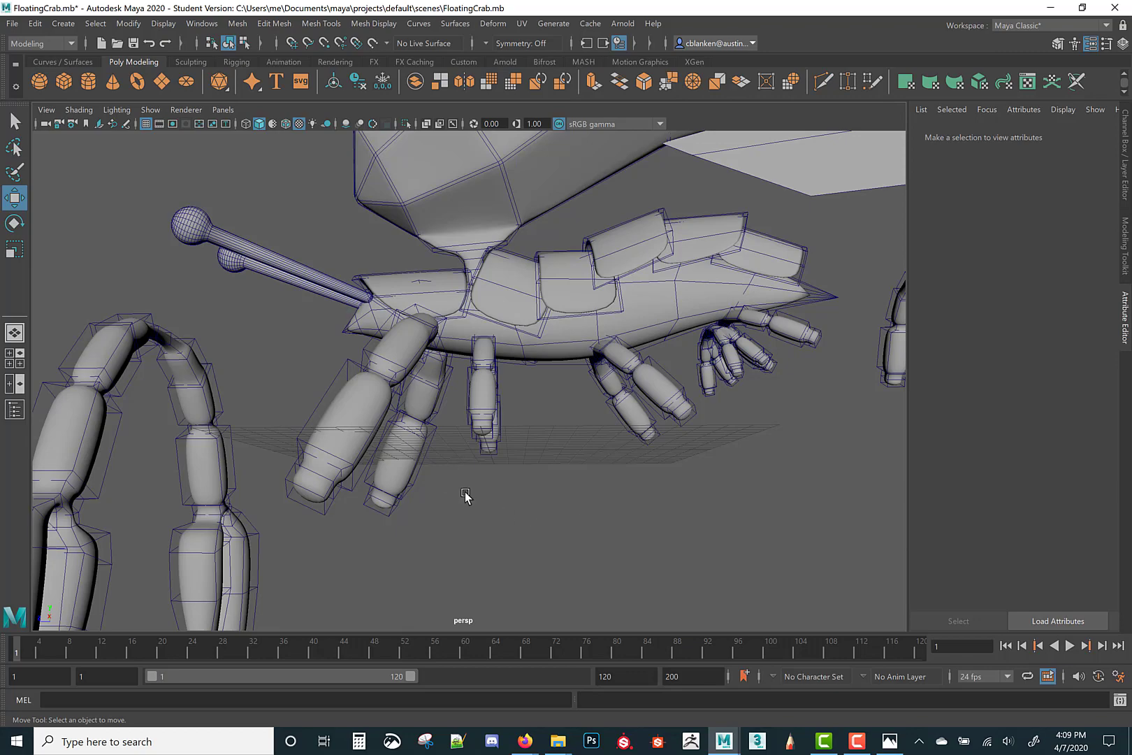
alt+right_drag(525, 451, 516, 405)
alt+drag(515, 404, 576, 428)
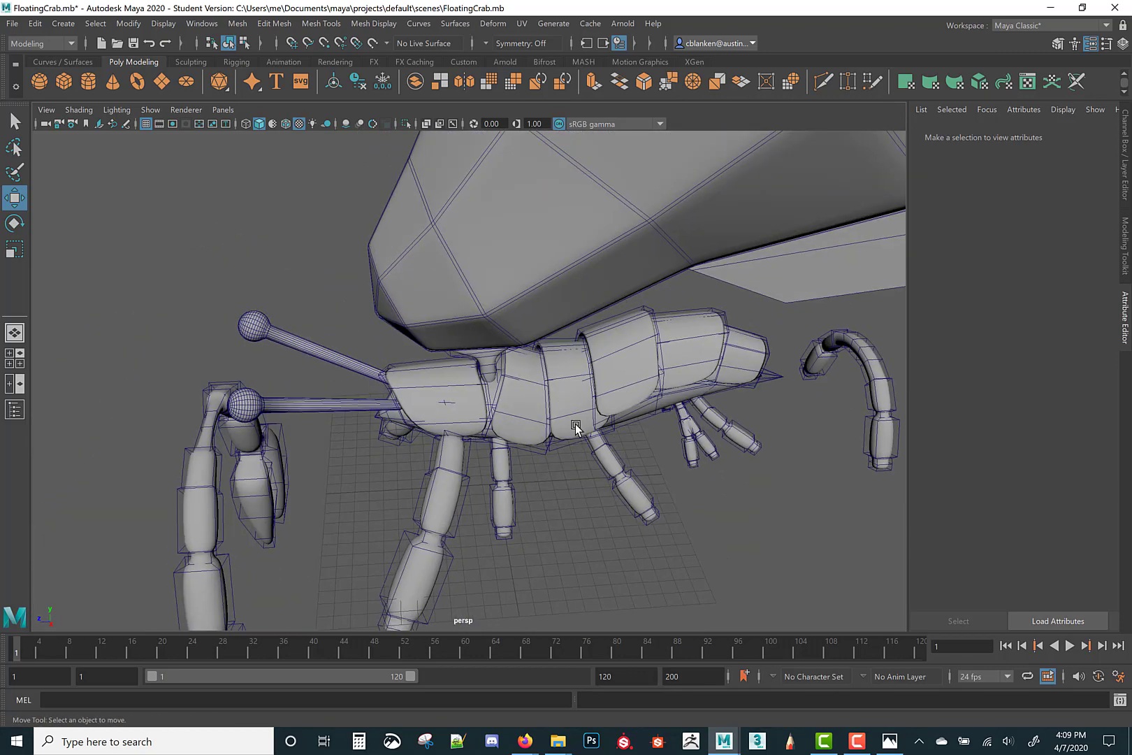
alt+right_drag(529, 487, 508, 424)
alt+drag(508, 424, 339, 371)
alt+drag(367, 327, 476, 383)
alt+middle_drag(603, 258, 518, 409)
scroll(523, 416, down, 5)
alt+drag(532, 425, 536, 353)
alt+middle_drag(536, 353, 550, 329)
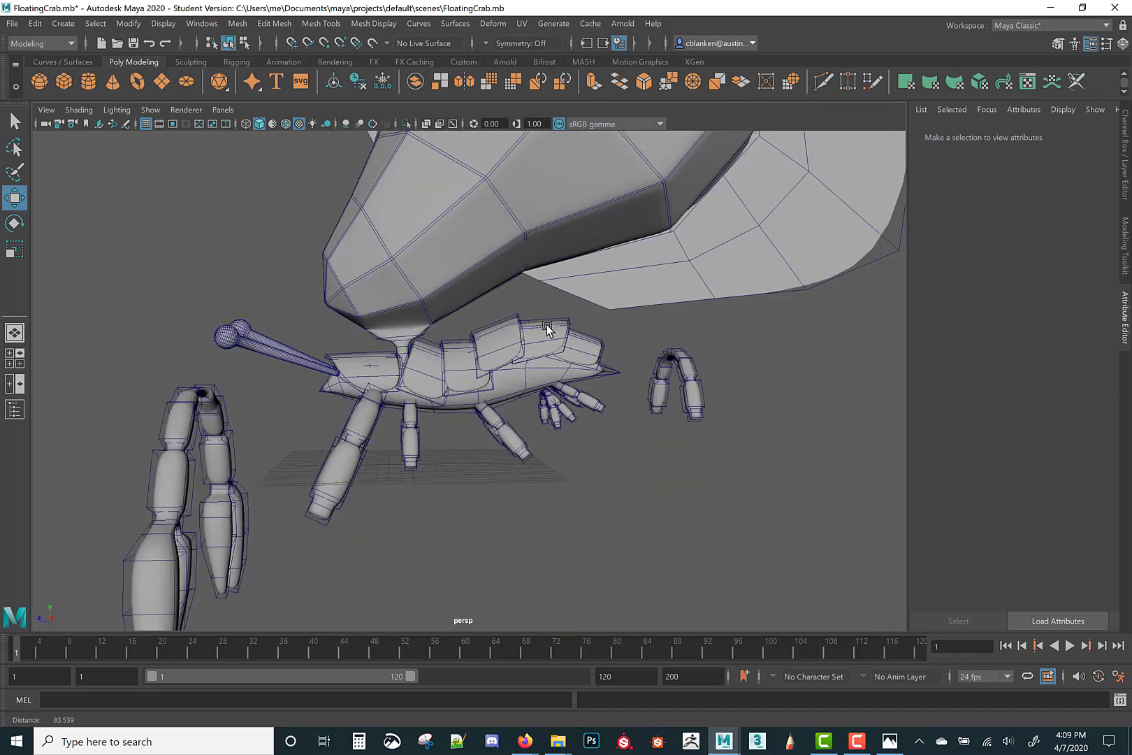
scroll(552, 327, down, 4)
alt+drag(552, 327, 584, 405)
alt+middle_drag(585, 405, 585, 468)
scroll(554, 368, down, 3)
alt+drag(553, 368, 570, 468)
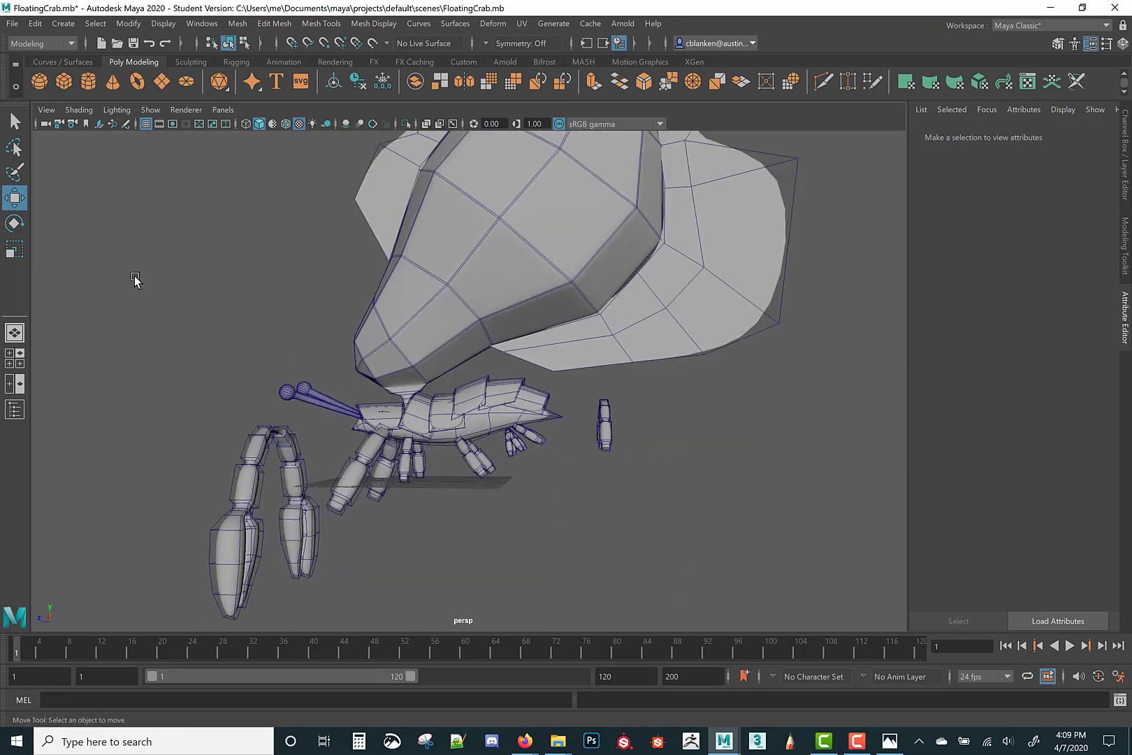
Compare the whole crab in wireframe and smooth-shaded display, ending in smooth shading.
key(4)
click(259, 125)
alt+drag(217, 300, 264, 207)
key(4)
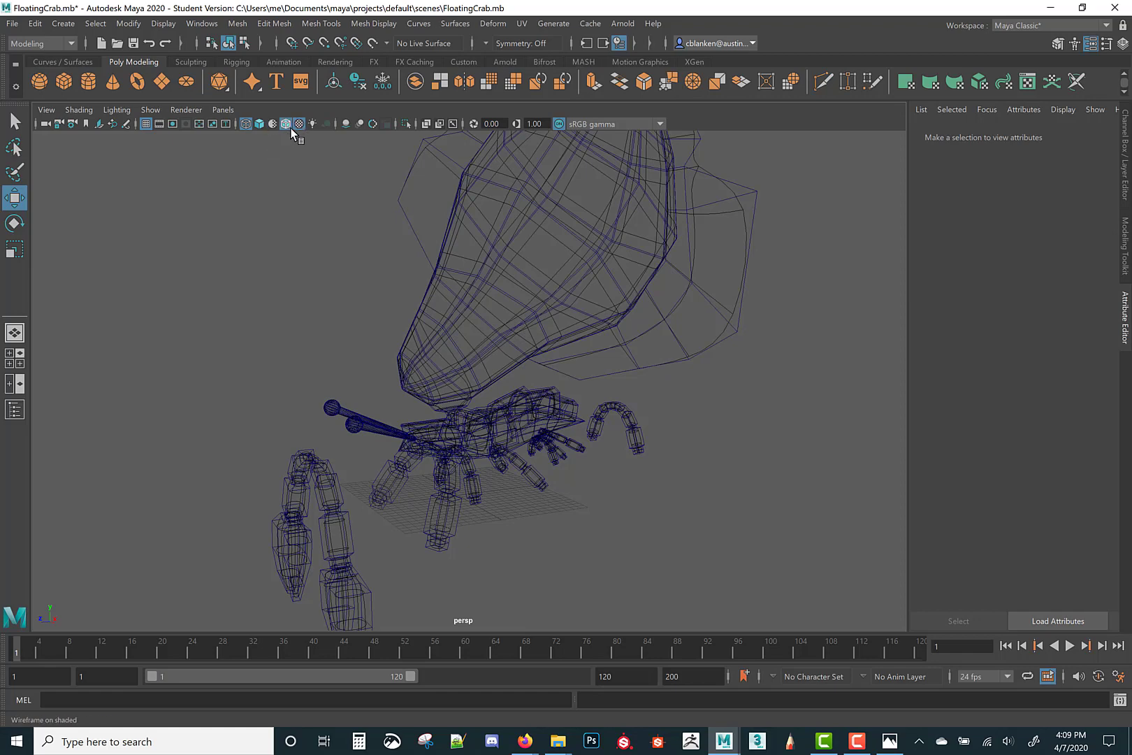
click(257, 125)
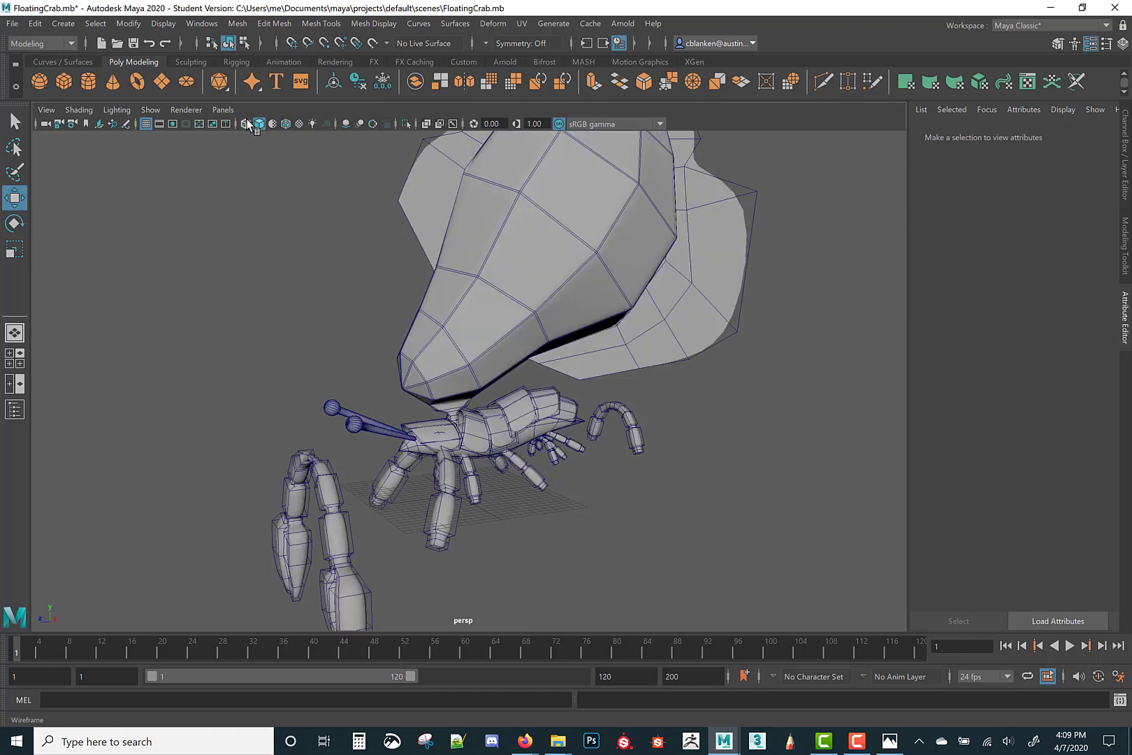
click(246, 124)
click(259, 126)
mouse_move(269, 150)
alt+mouse_down()
mouse_move(321, 234)
mouse_move(314, 224)
alt+mouse_up()
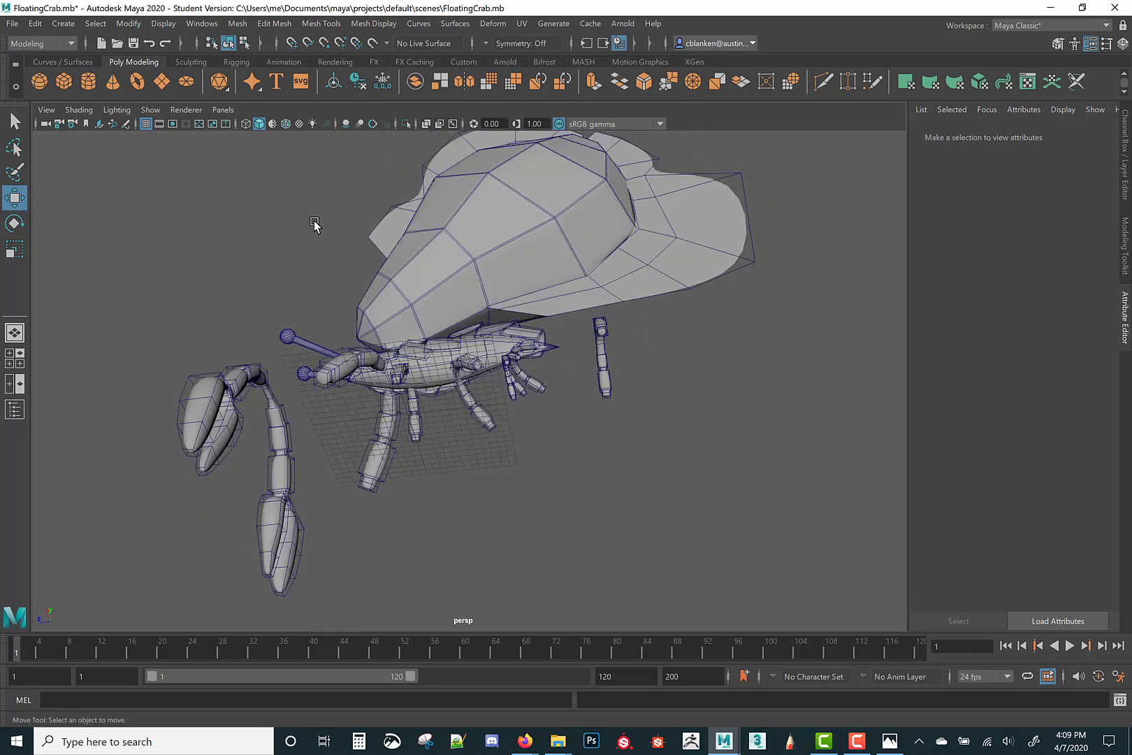
Examine the viewport's shading options and compare the wireframe and shaded displays from another angle.
click(117, 111)
mouse_move(84, 112)
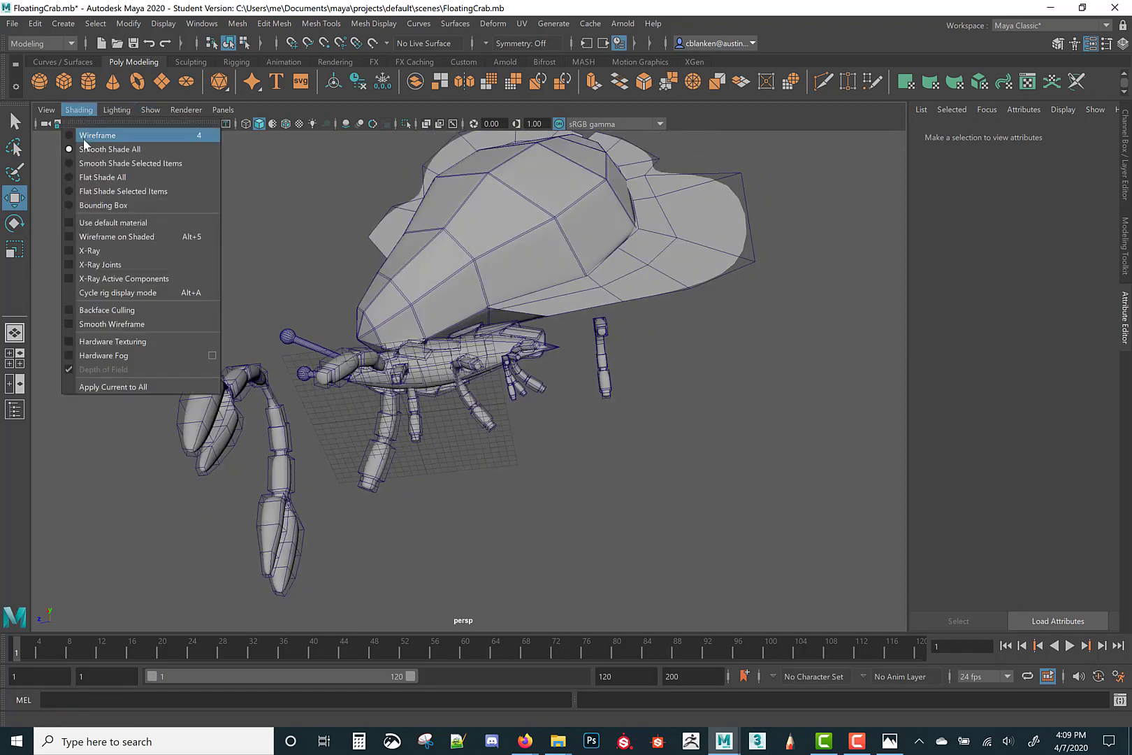
click(280, 185)
key(4)
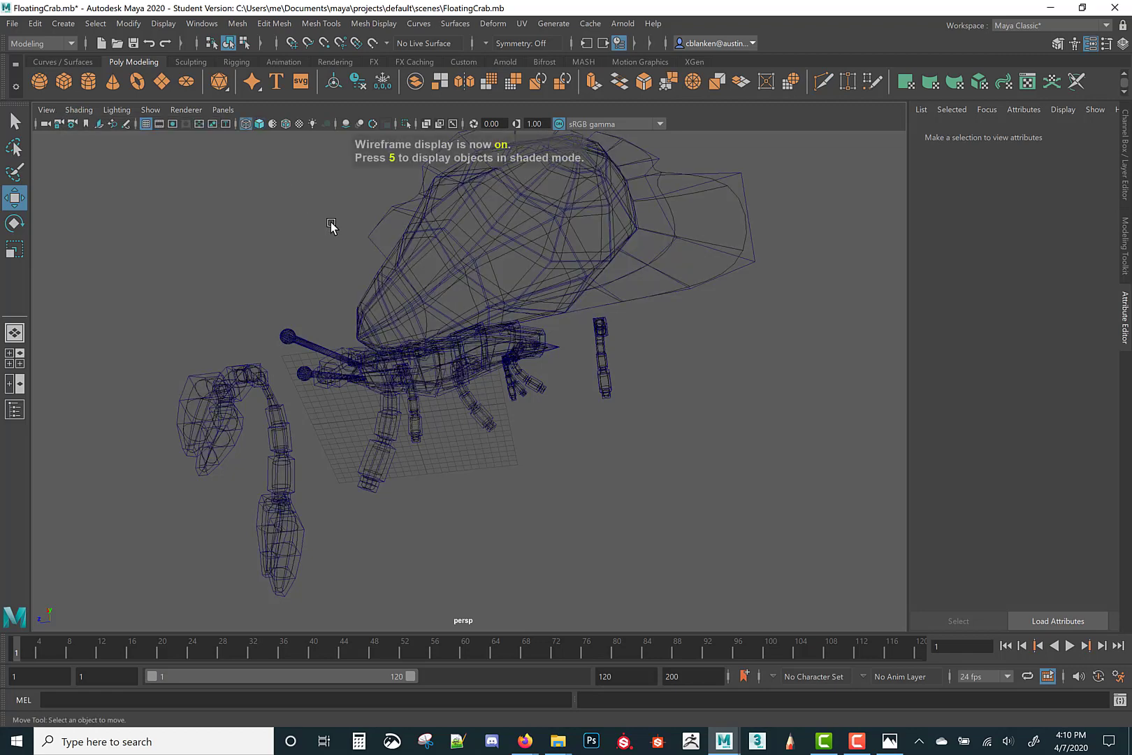
mouse_move(323, 154)
alt+mouse_down()
mouse_move(316, 197)
mouse_move(260, 131)
alt+mouse_up()
click(260, 124)
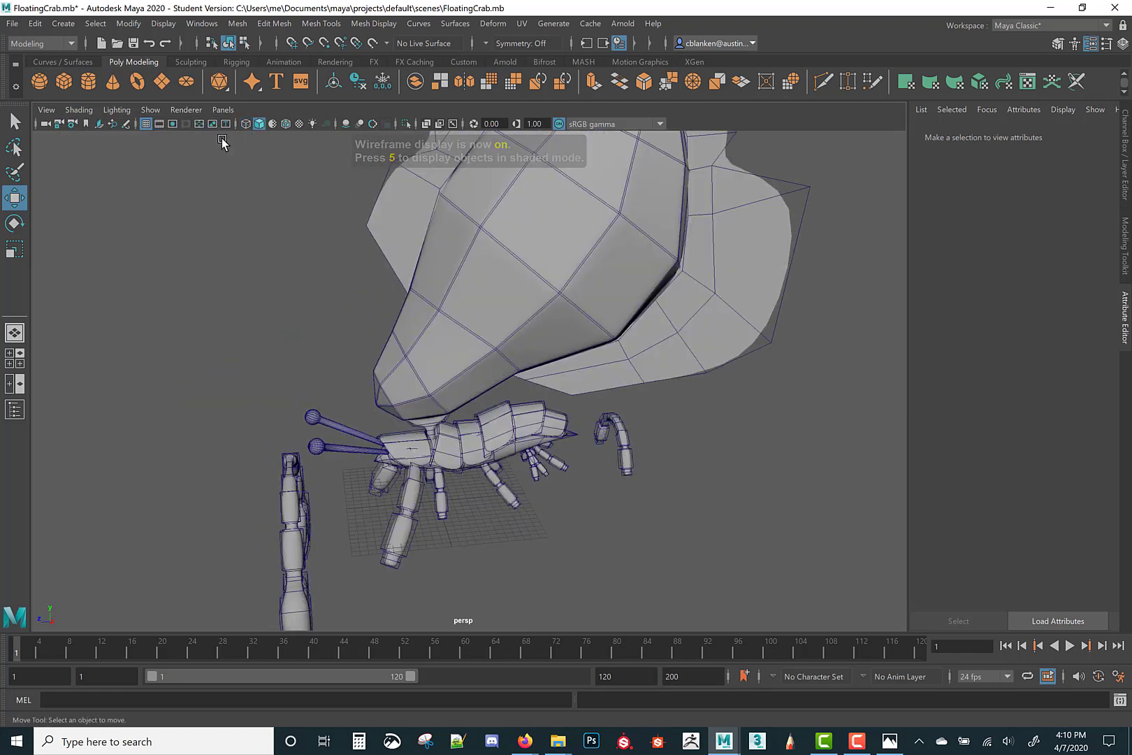
click(48, 110)
mouse_move(78, 110)
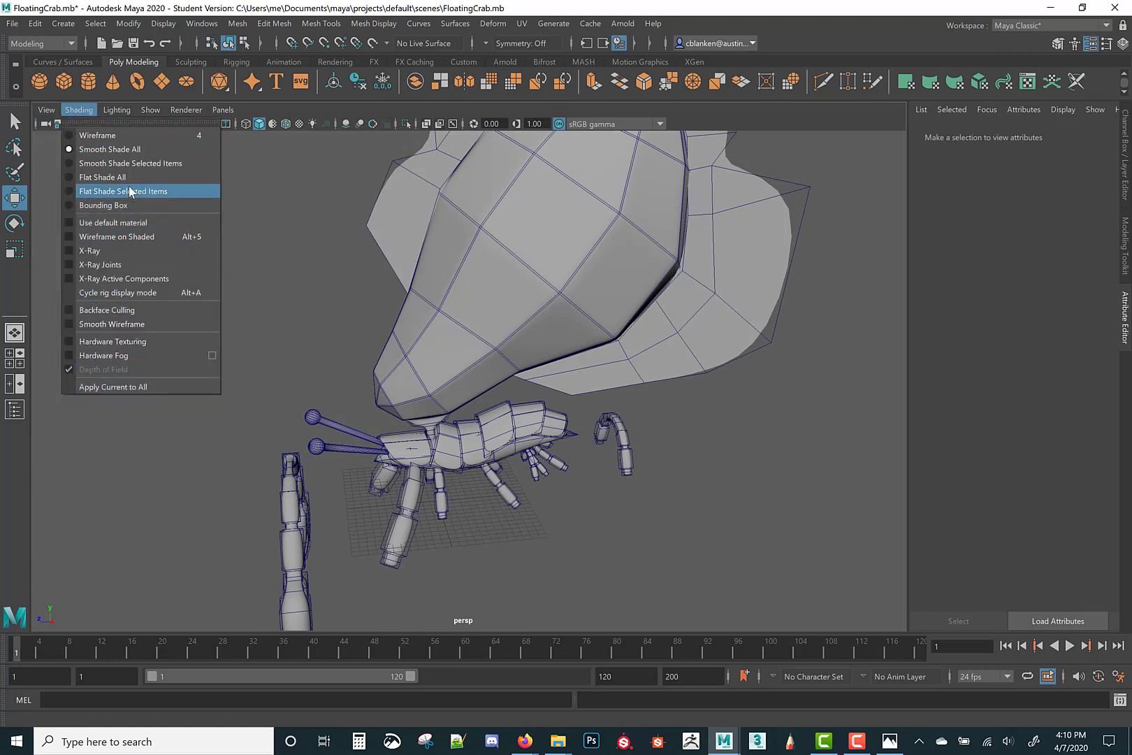
click(285, 278)
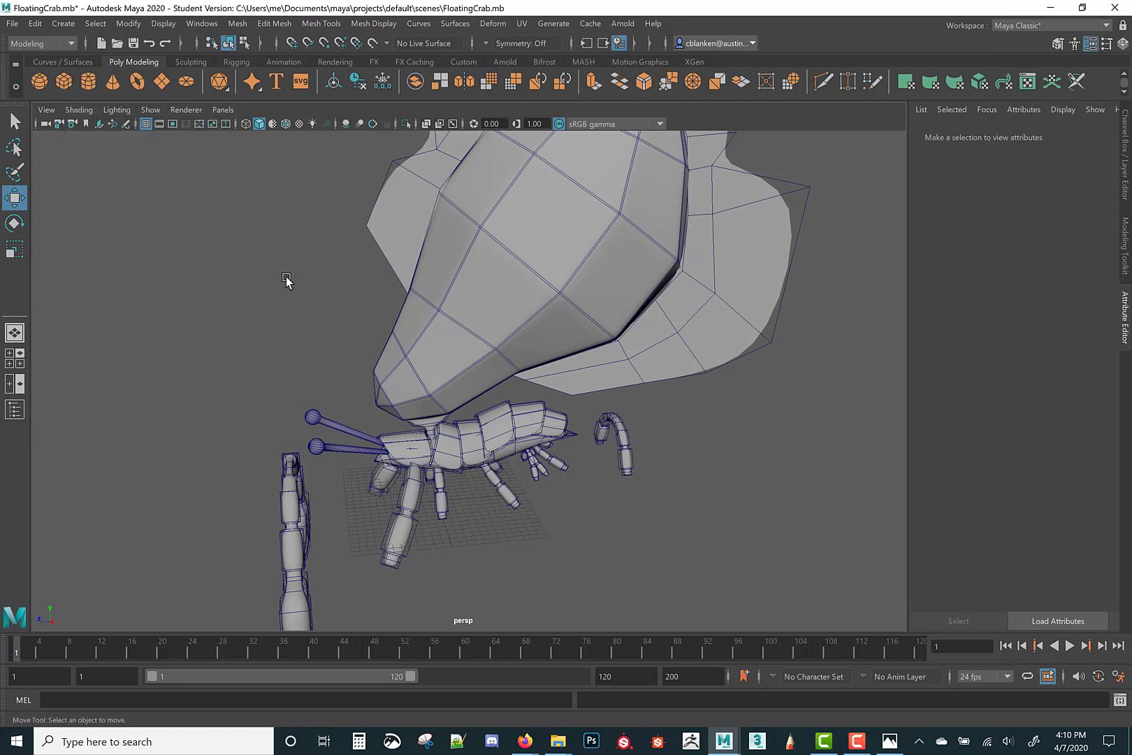
Return all of the crab's pieces from smooth mesh preview to plain polygon display and clear the selection.
alt+right_drag(286, 278, 282, 222)
mouse_move(304, 261)
alt+mouse_down()
mouse_move(340, 293)
mouse_move(349, 344)
mouse_move(329, 336)
mouse_move(300, 265)
mouse_move(286, 264)
mouse_move(321, 256)
alt+mouse_up()
alt+right_drag(376, 372, 417, 402)
alt+drag(416, 402, 378, 405)
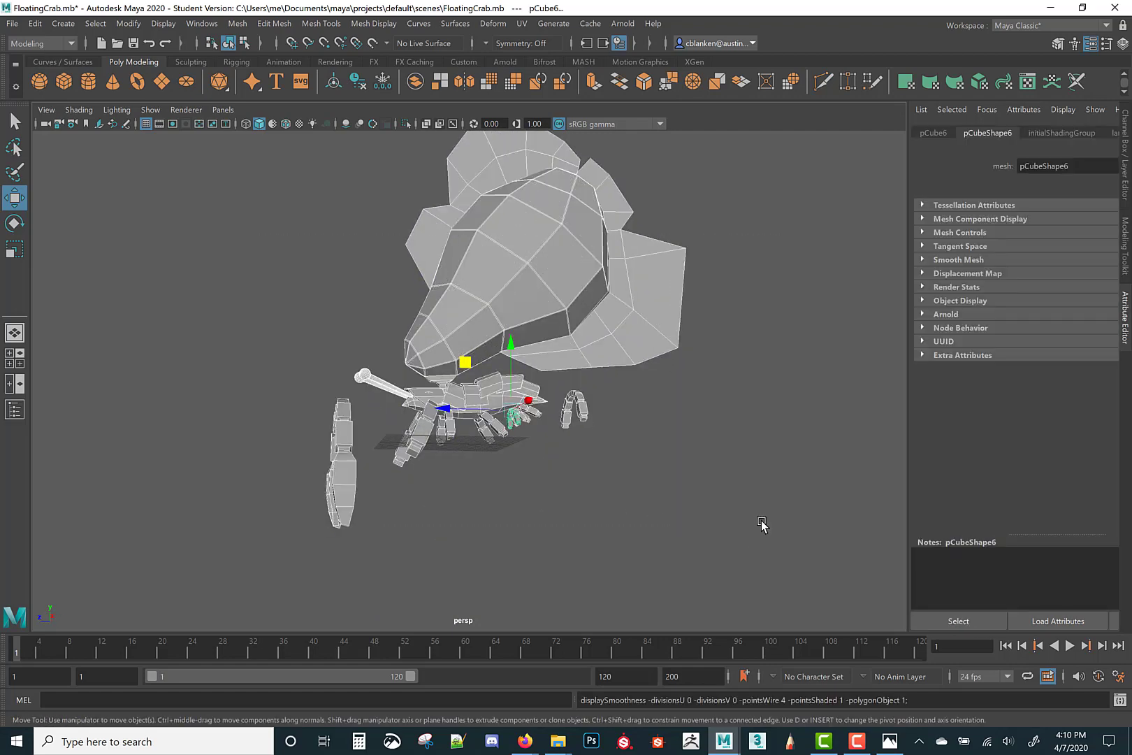
click(760, 526)
alt+drag(761, 525, 625, 541)
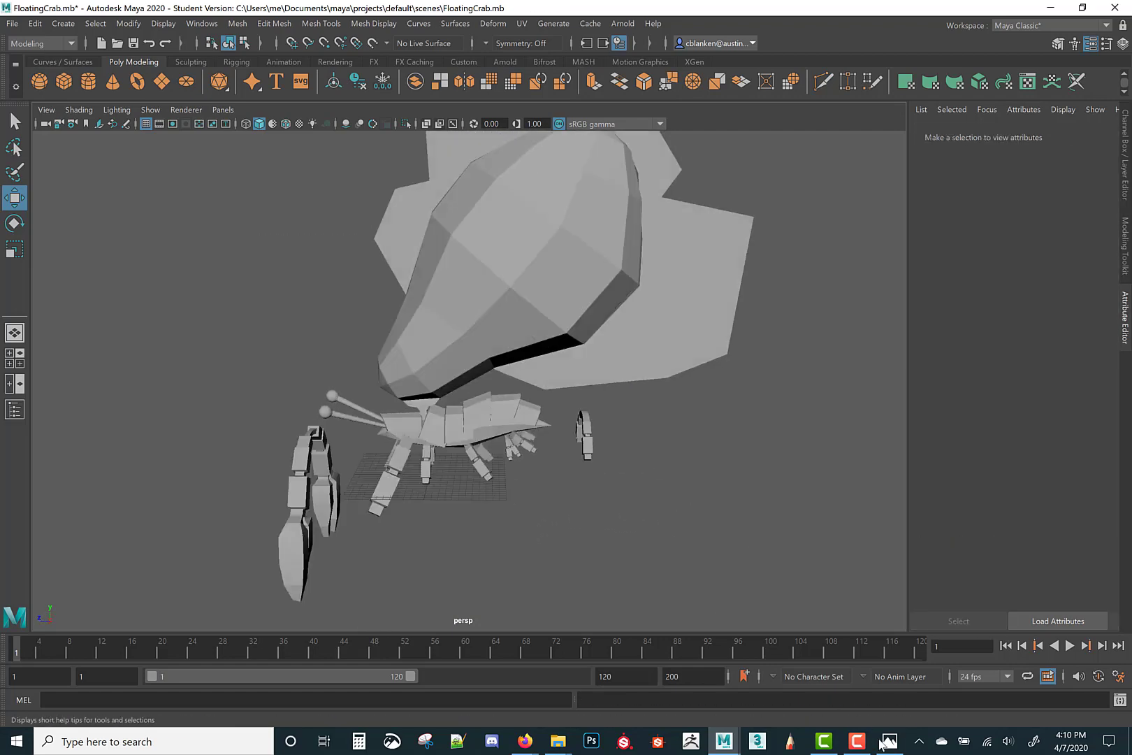
click(857, 740)
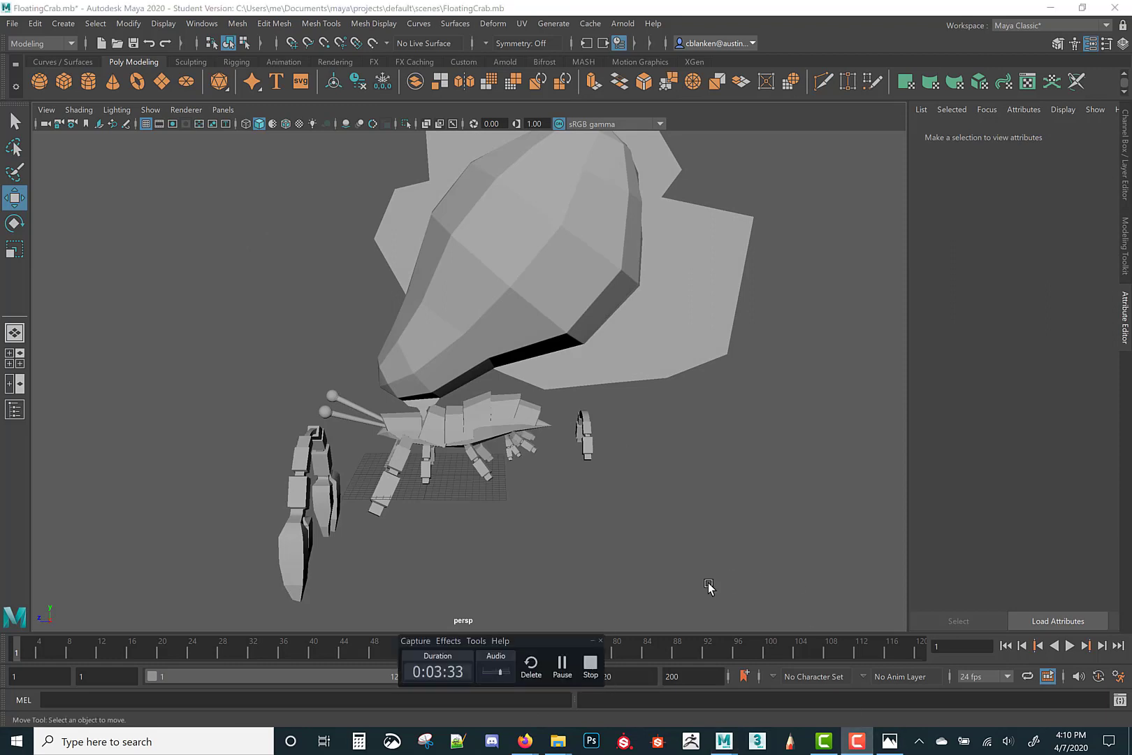
click(591, 664)
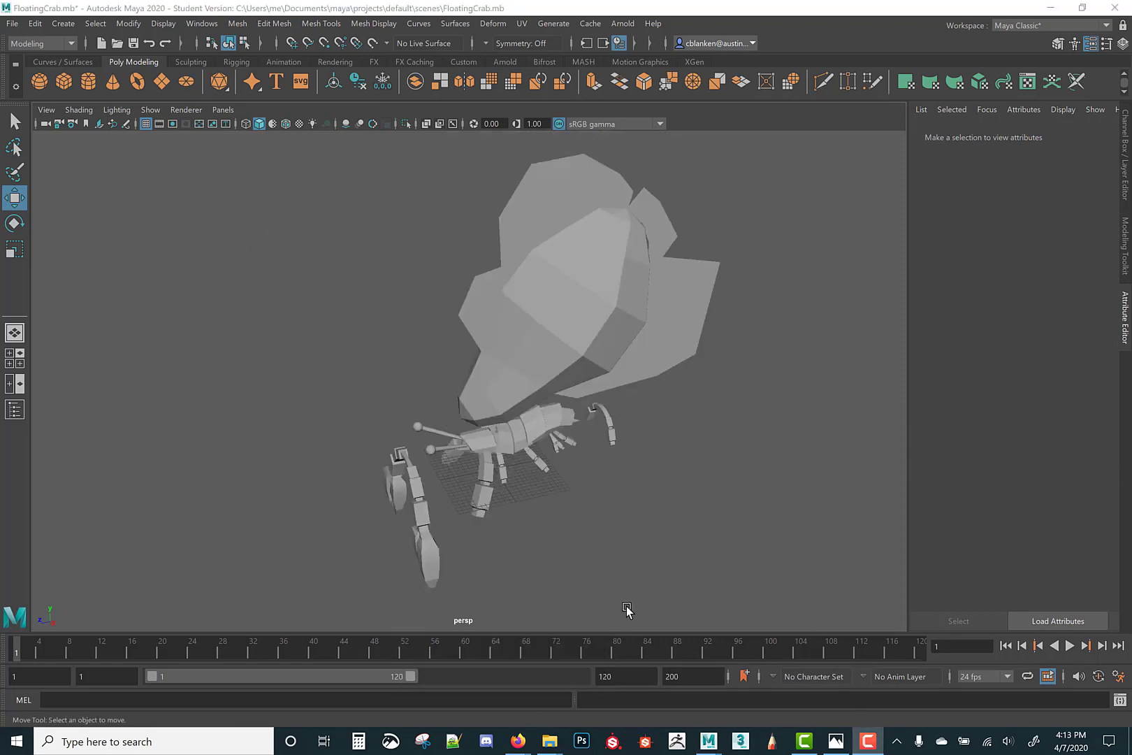
alt+drag(627, 610, 594, 505)
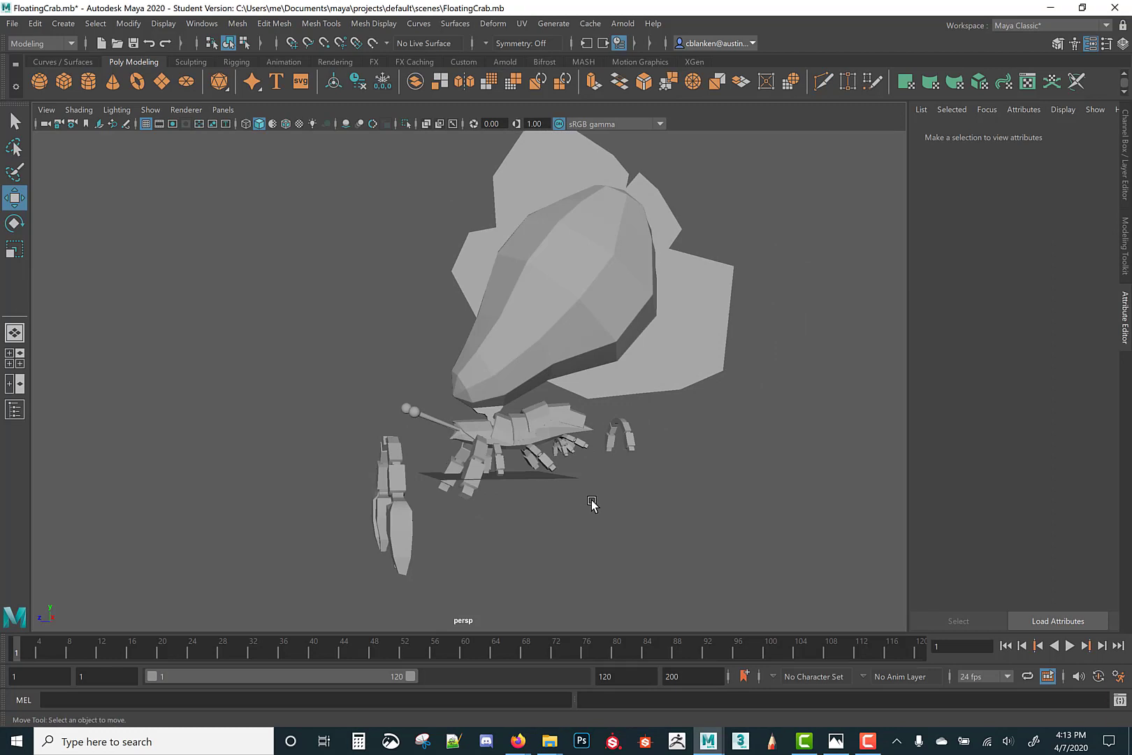
alt+right_drag(605, 516, 616, 558)
alt+drag(602, 478, 562, 504)
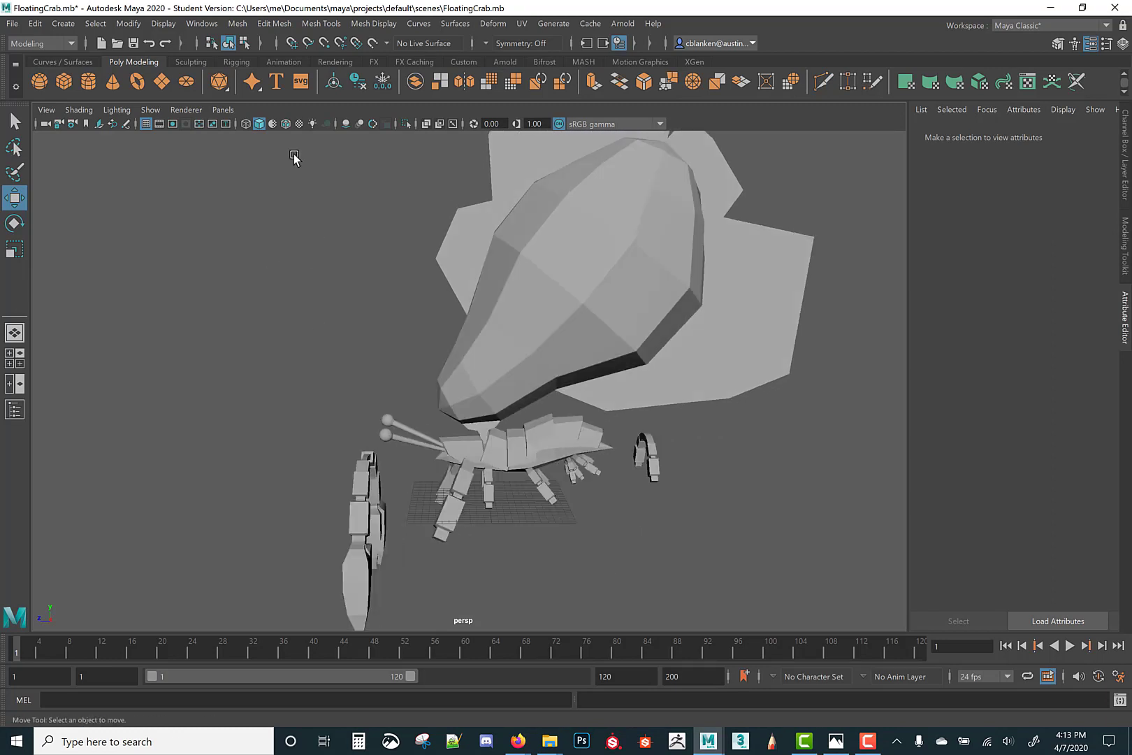
Switch the menu set to Rigging, Animation, FX and Rendering in turn to compare their menus.
click(70, 43)
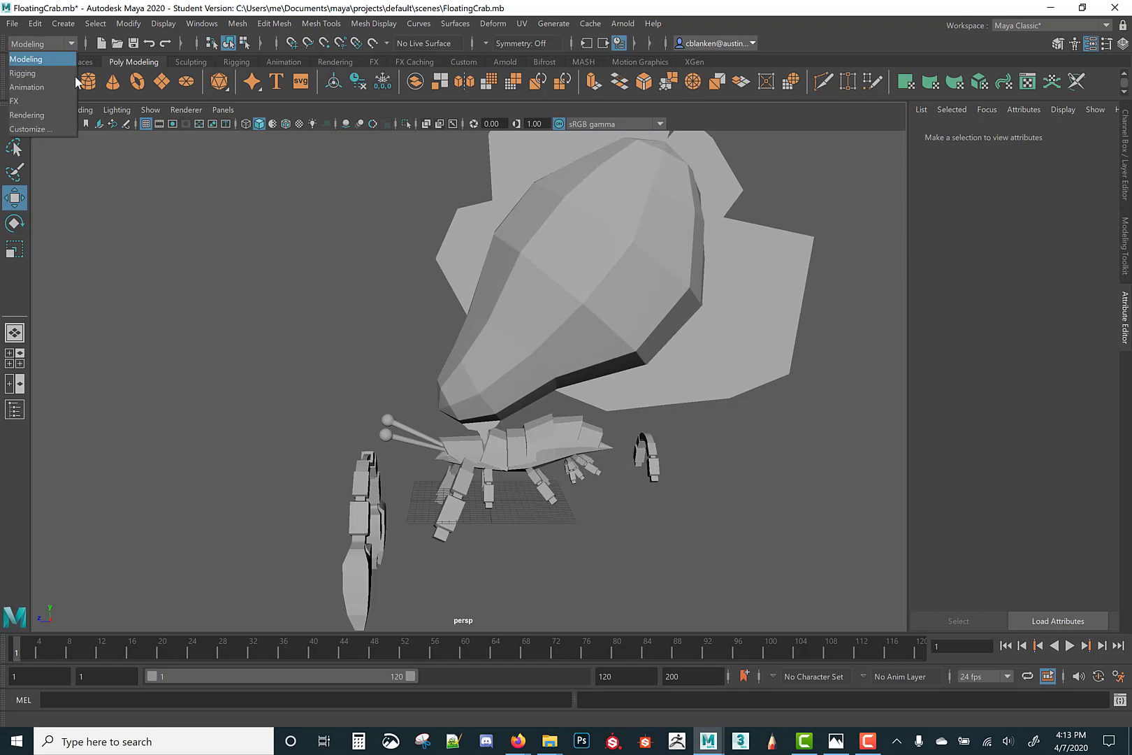
click(23, 73)
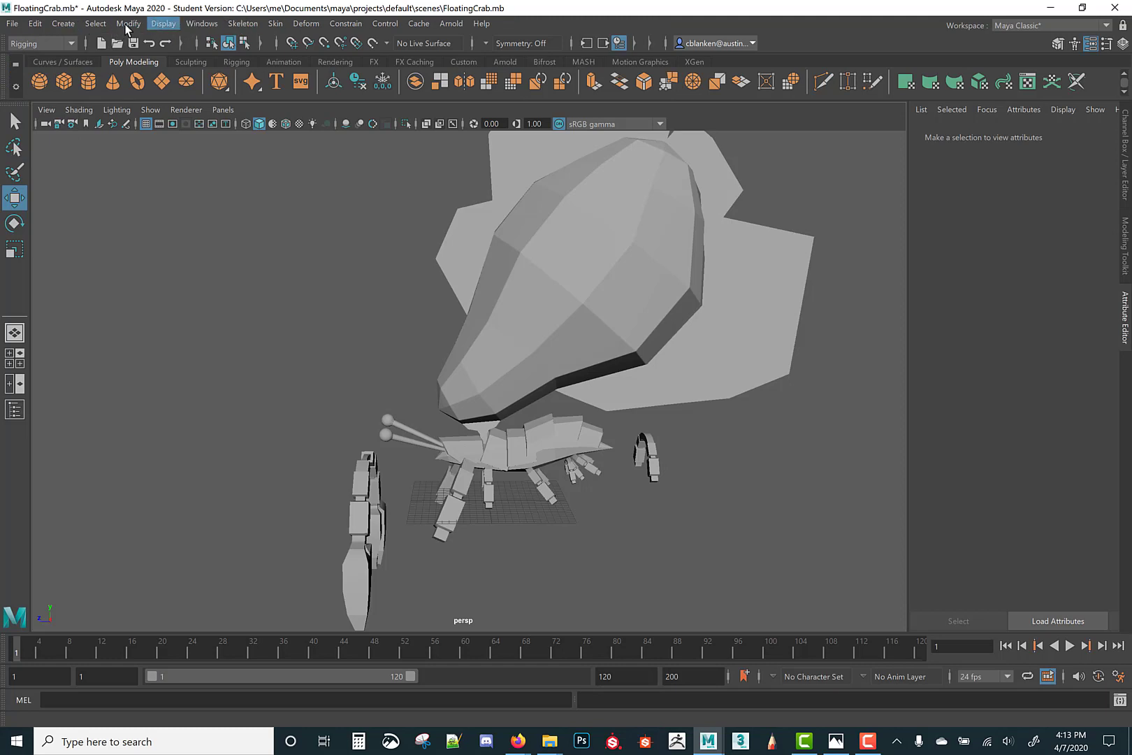
click(70, 43)
click(28, 86)
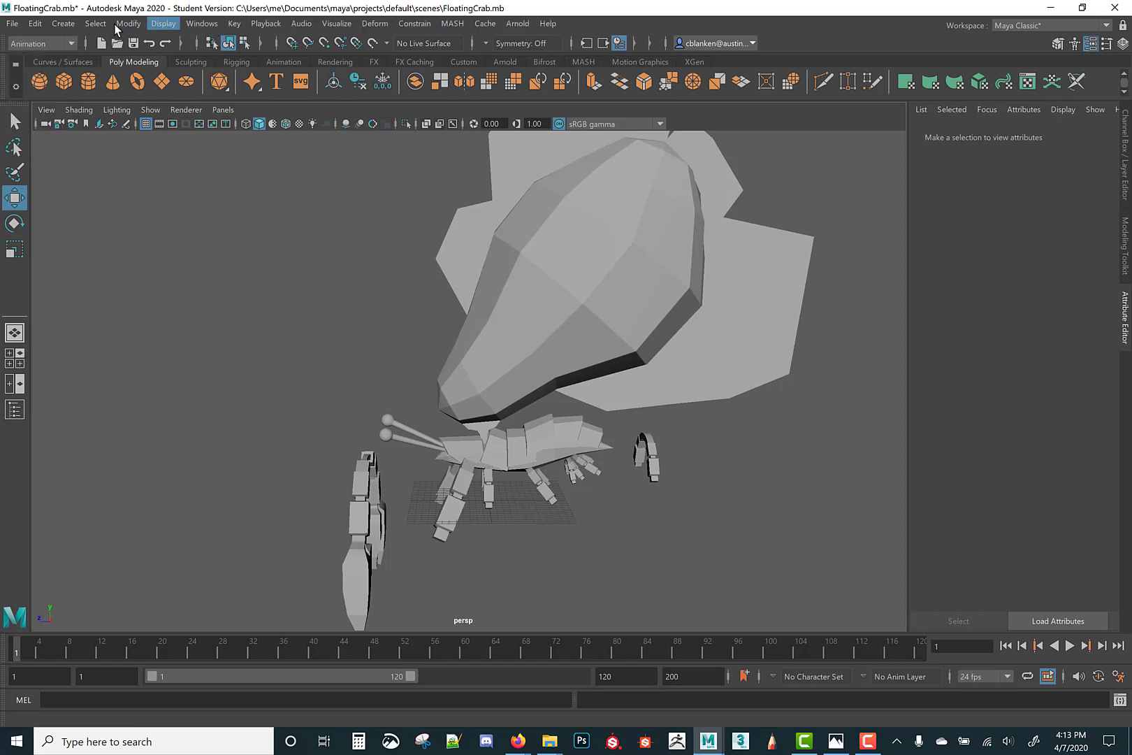
click(70, 44)
click(28, 100)
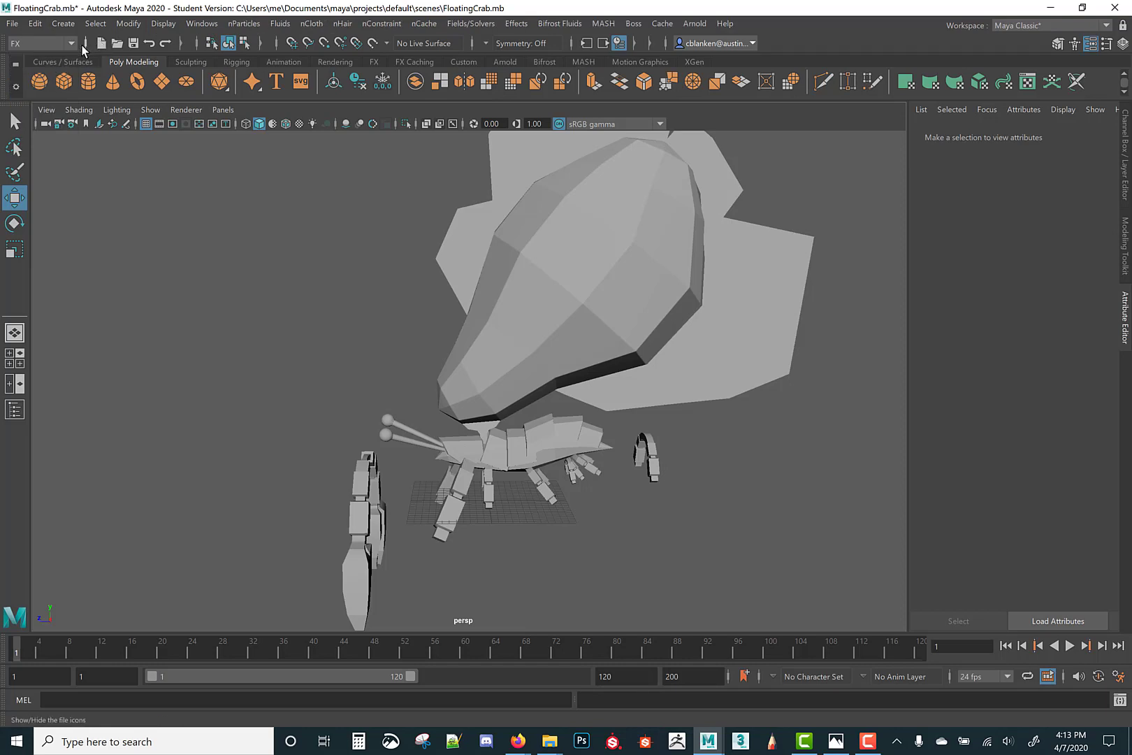
click(72, 44)
click(27, 115)
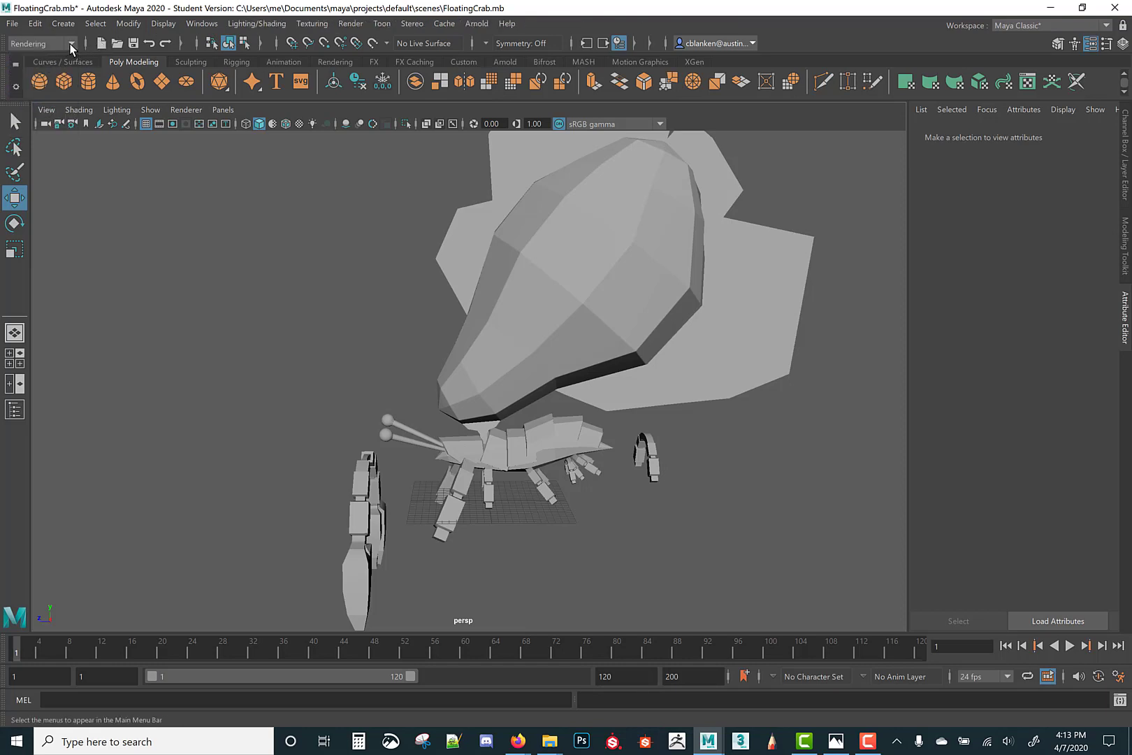
View the Menu Set Editor, close it, and return to the Modeling menu set.
click(73, 44)
click(28, 129)
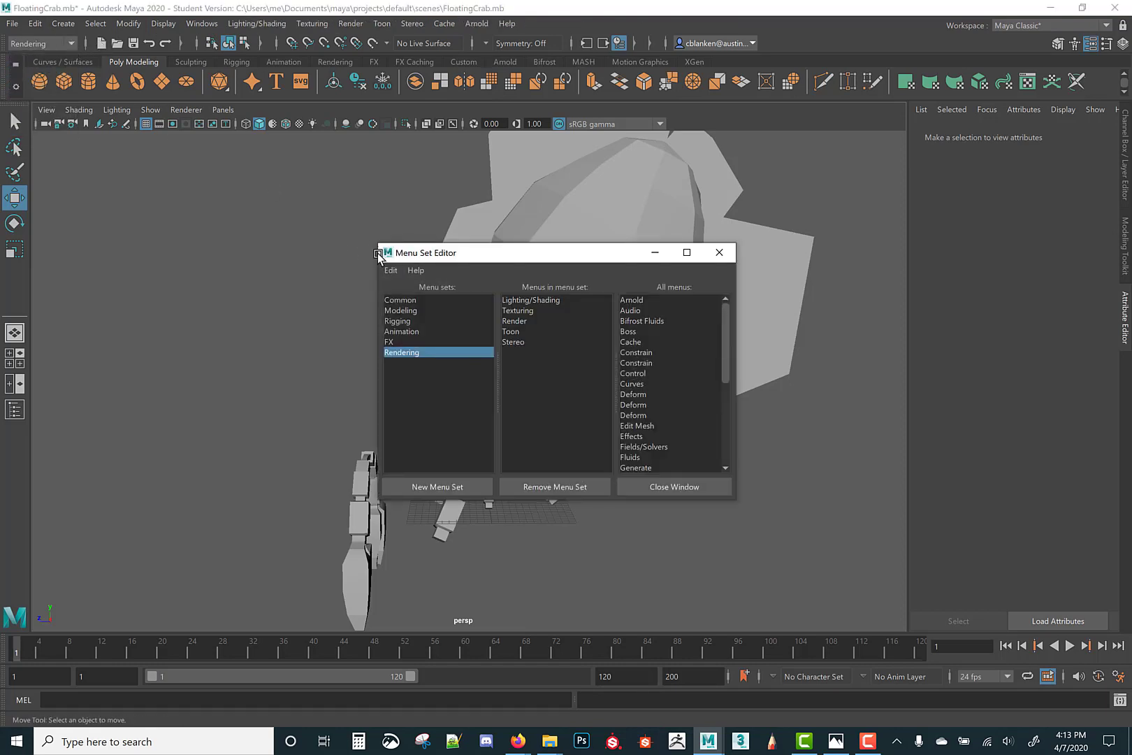
click(719, 252)
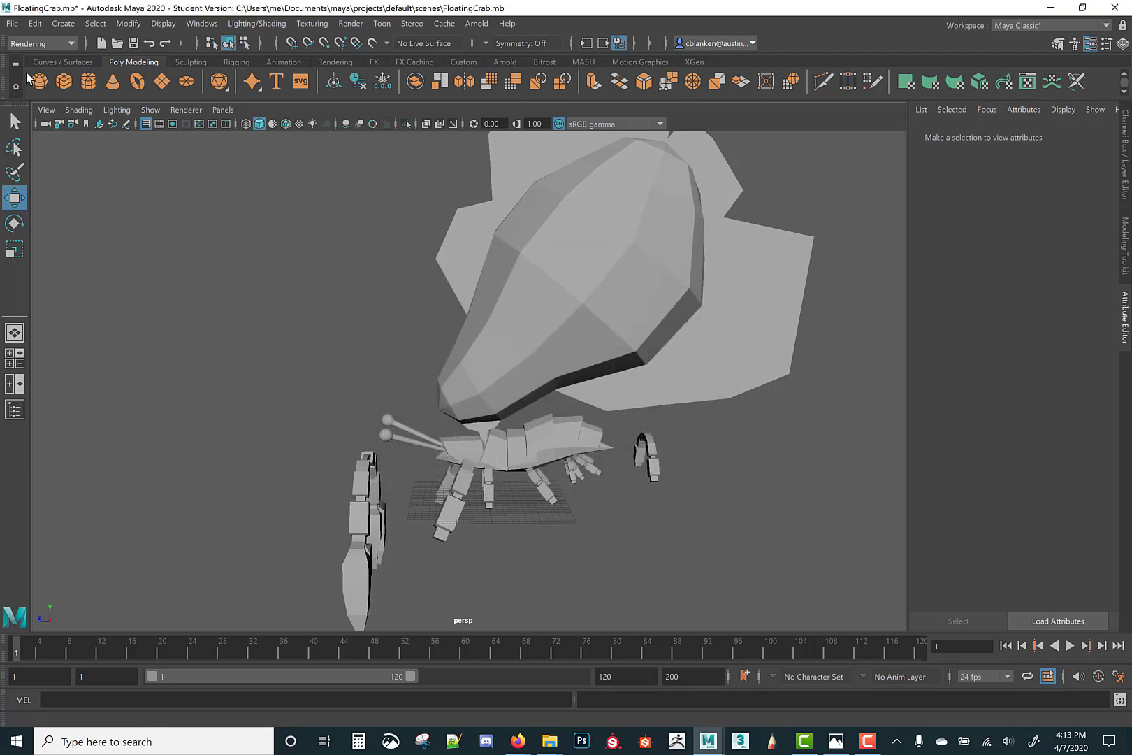
click(39, 46)
click(38, 60)
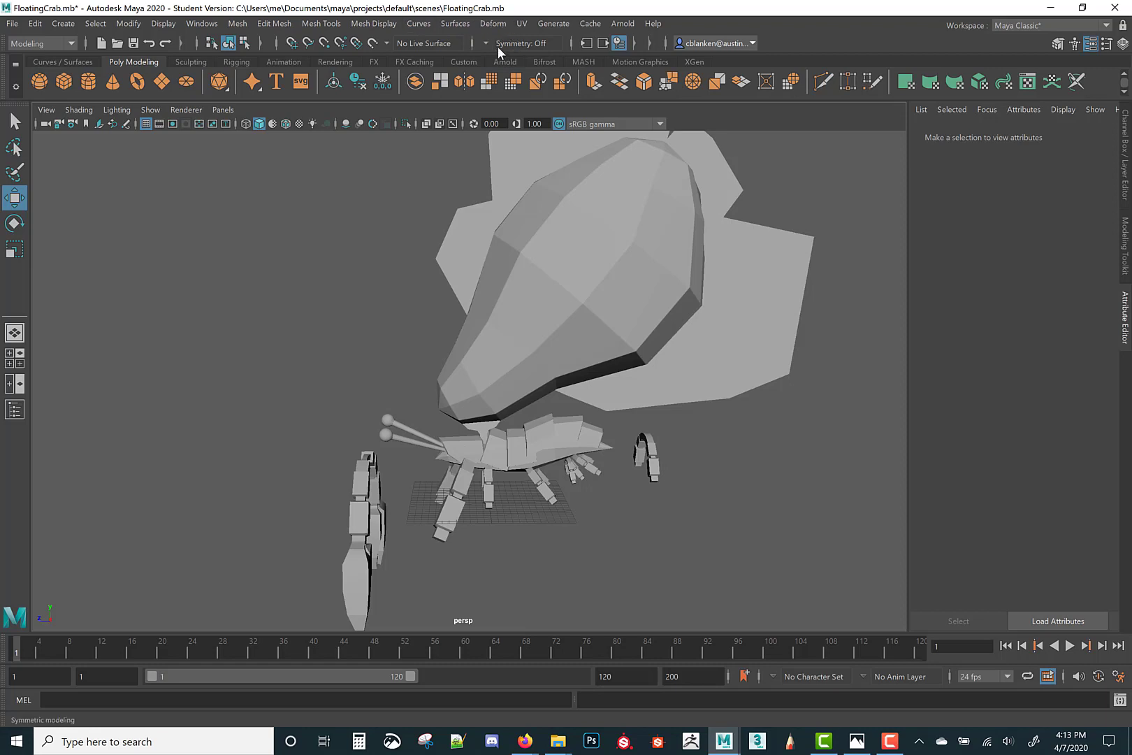
Review the commands offered under Deform and Generate in the Modeling menu set.
click(493, 23)
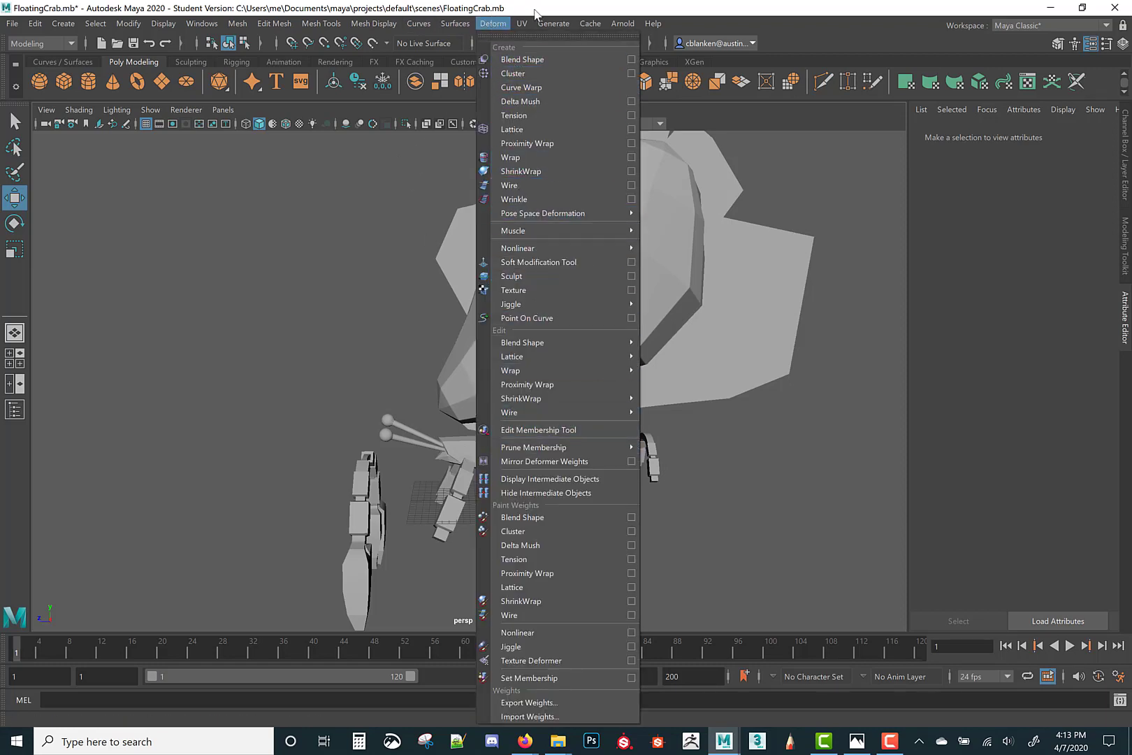
mouse_move(518, 27)
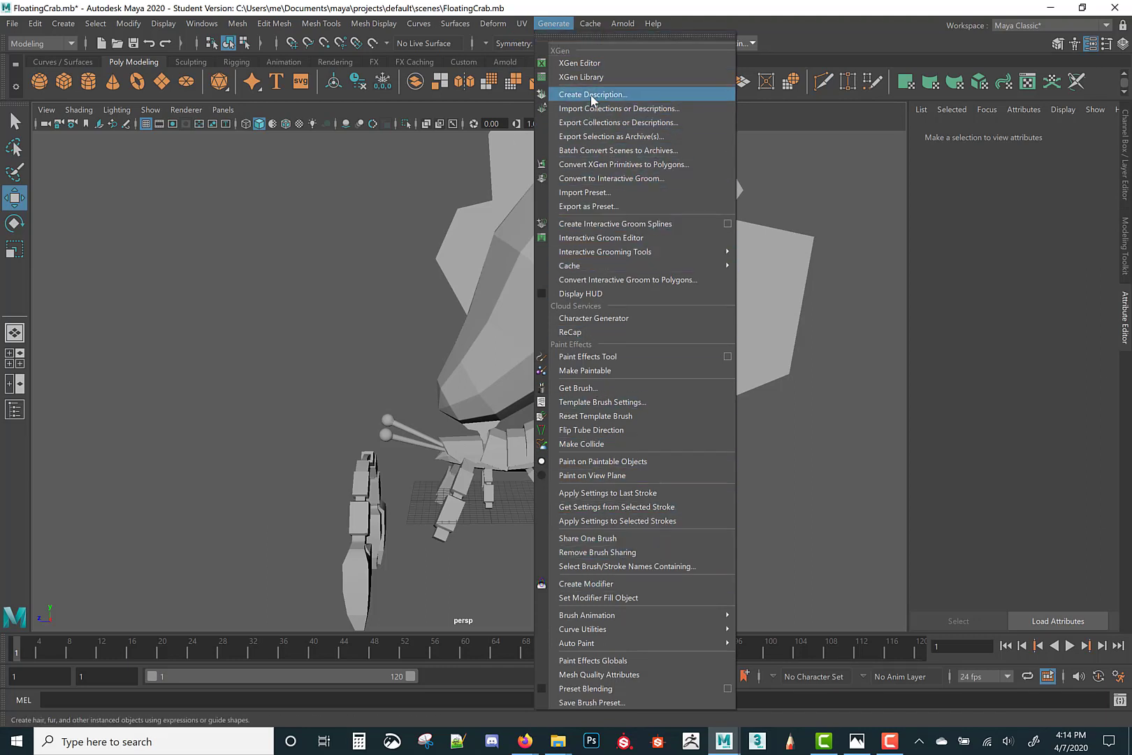
mouse_move(595, 31)
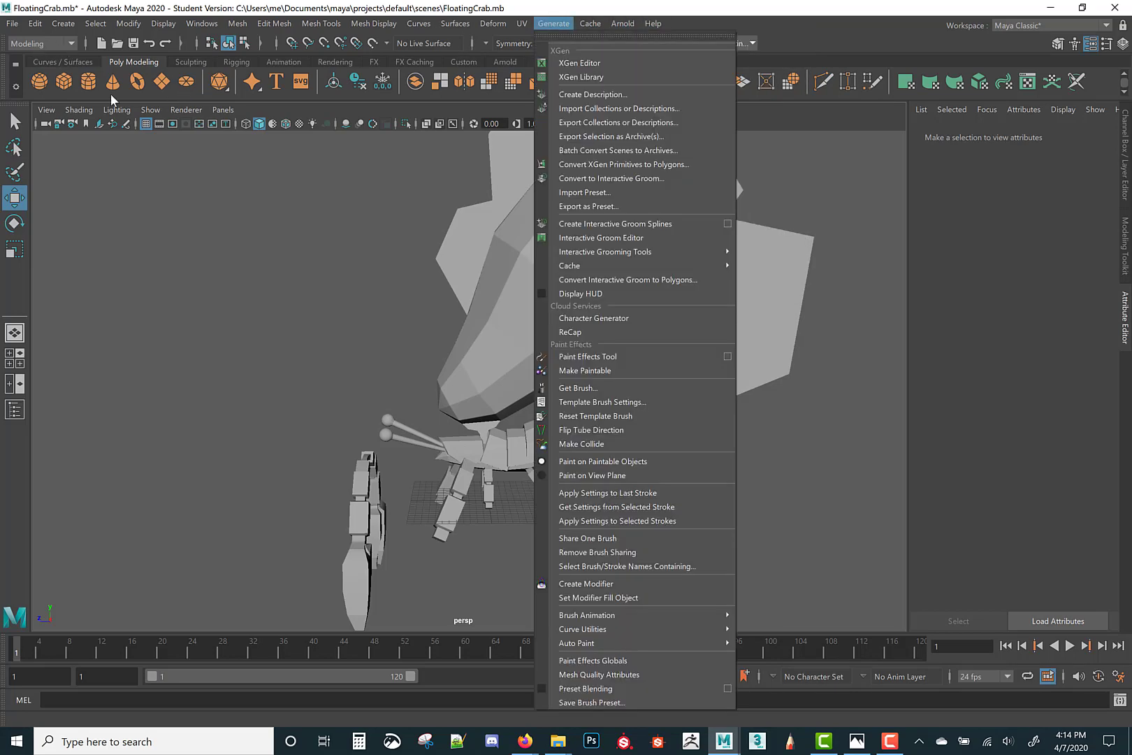
click(325, 217)
Display the hotbox over the perspective view and examine its rows of menus.
key(space)
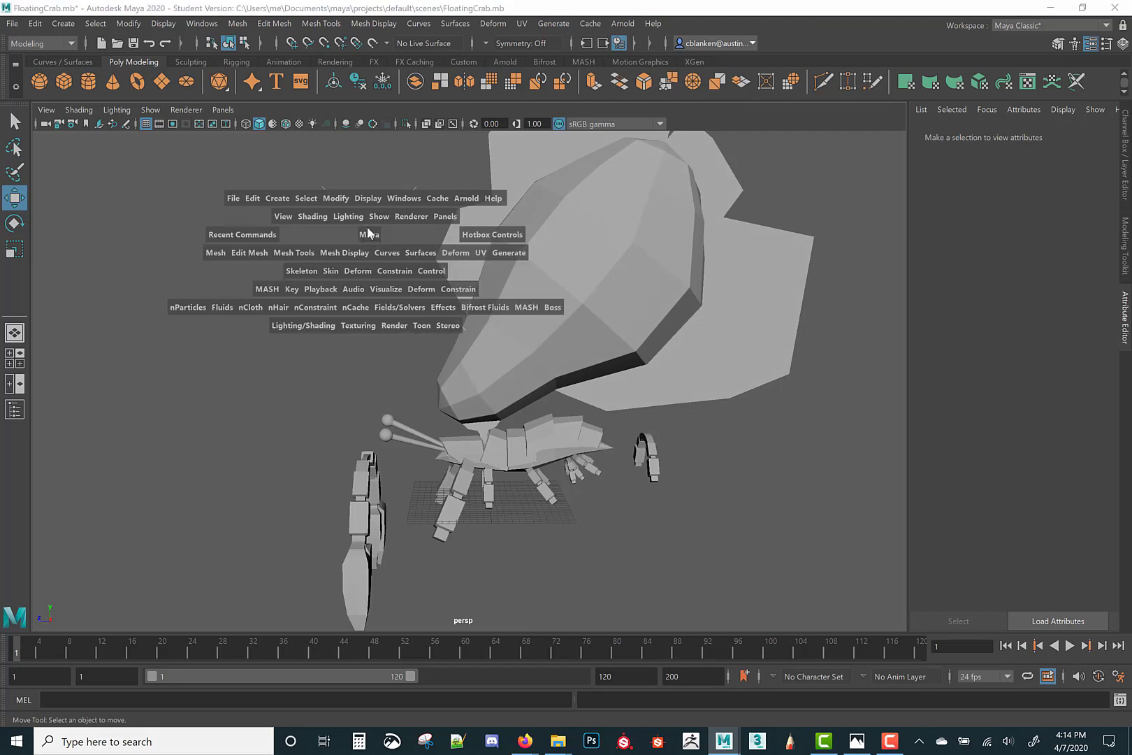
mouse_move(367, 234)
mouse_down()
mouse_move(377, 166)
mouse_move(371, 209)
mouse_move(385, 257)
mouse_move(386, 235)
mouse_move(364, 226)
mouse_move(366, 236)
mouse_up()
key(space)
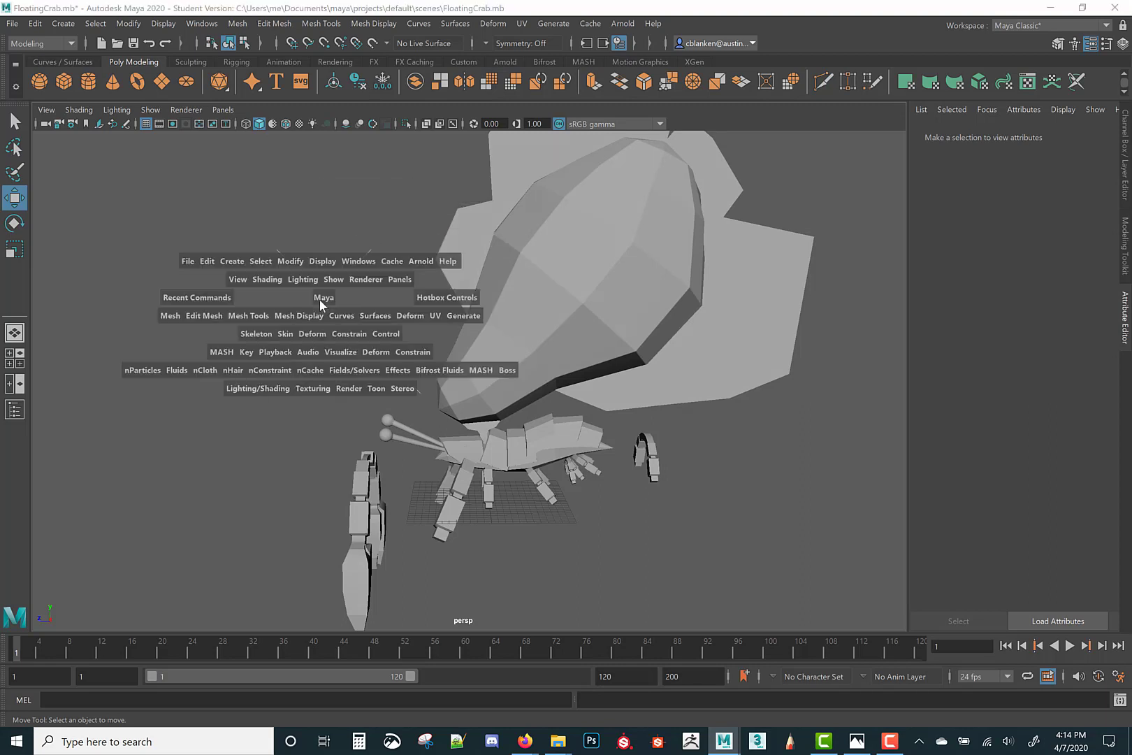
Switch between the four-view layout and the maximized perspective, side and front views, ending in perspective.
key(space)
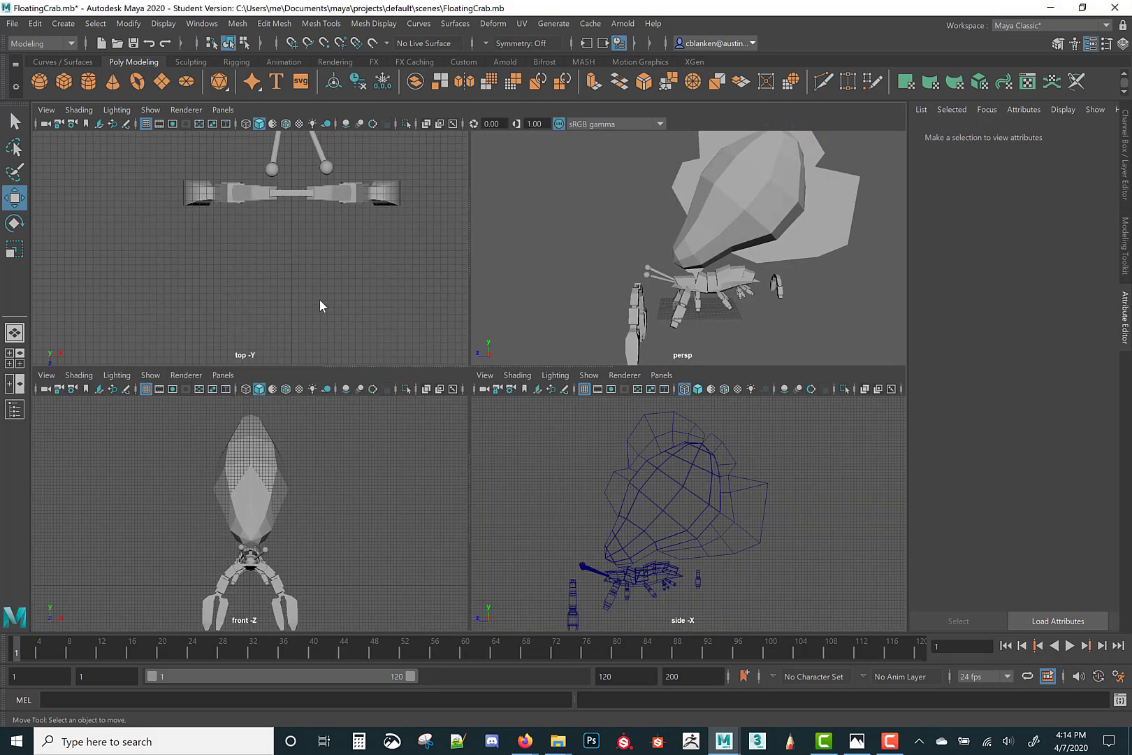
key(space)
key(space)
key(space)
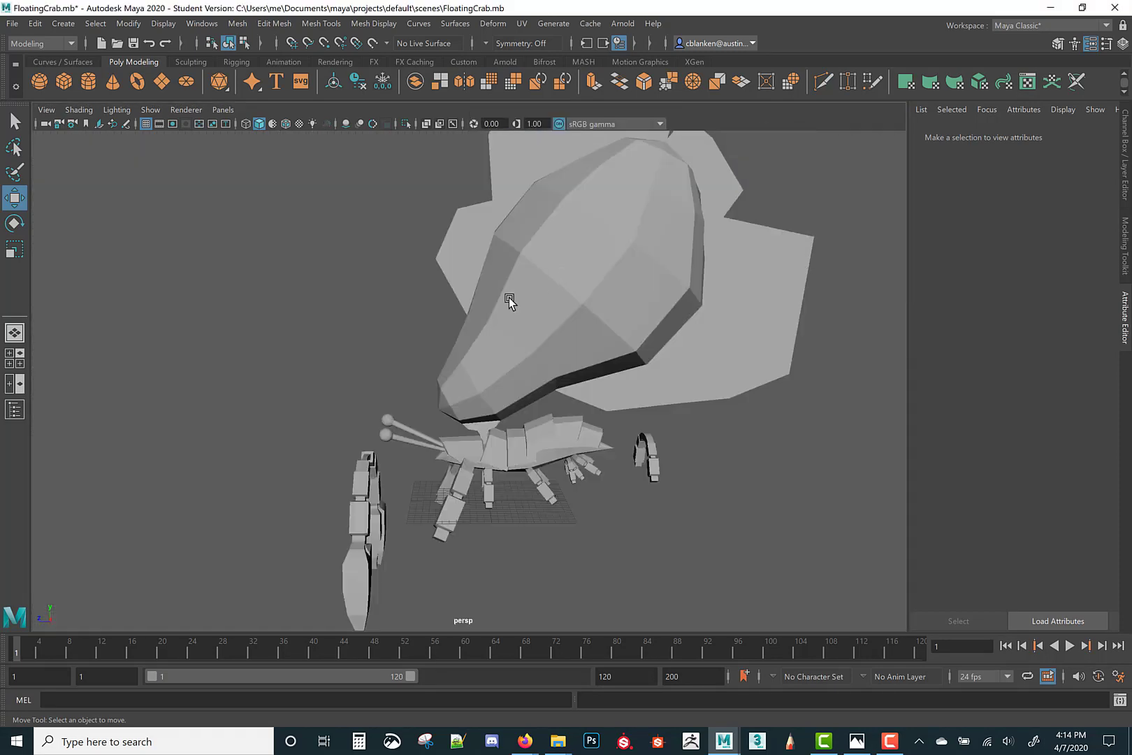
key(space)
key(space)
key(space)
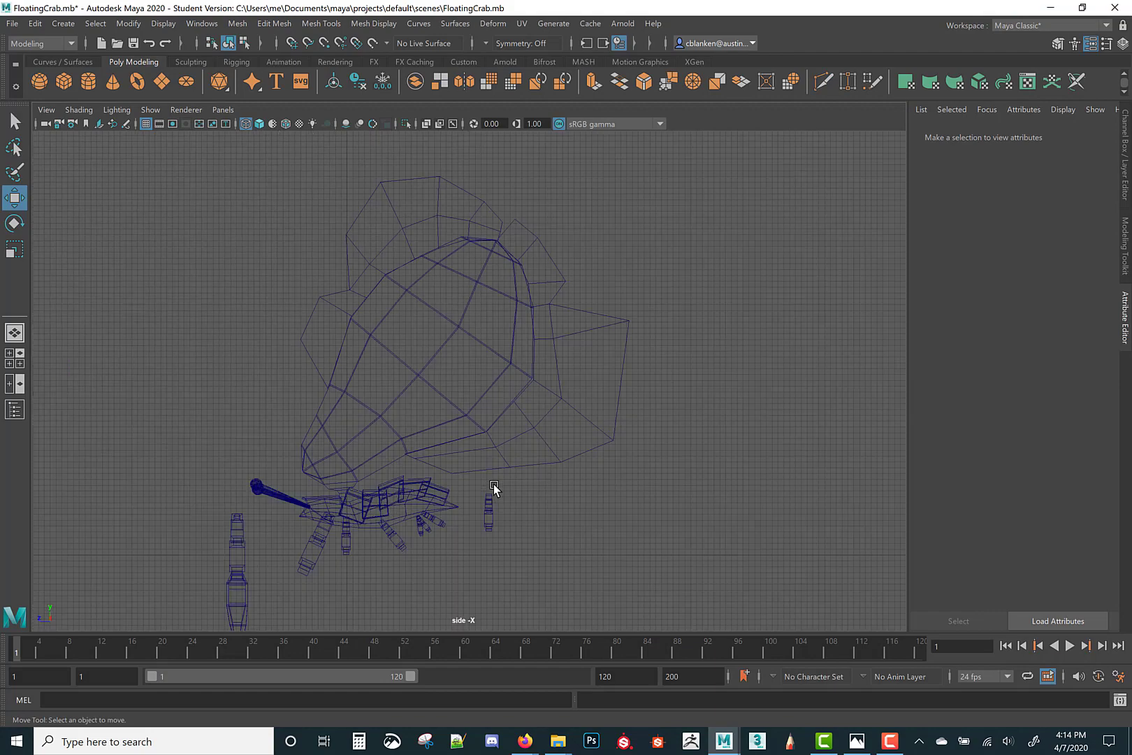
key(space)
key(space)
key(space)
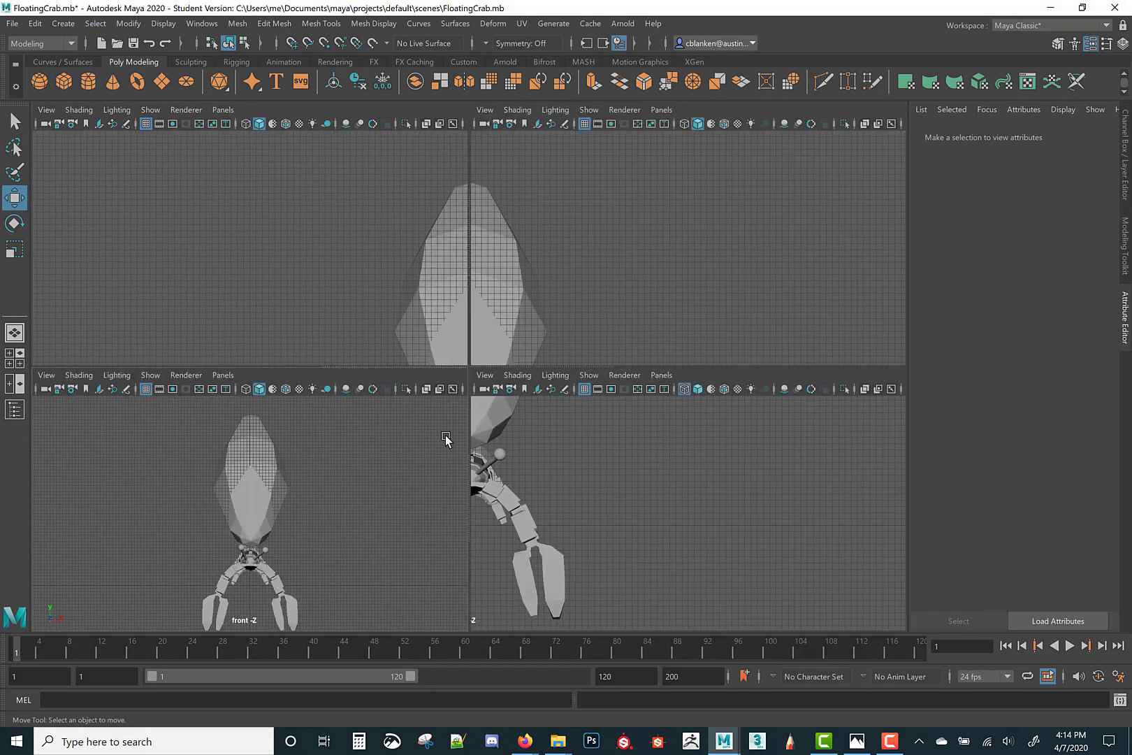
key(space)
alt+drag(378, 355, 256, 222)
Tear off the hotbox's Edit Mesh menu as a floating window and place it in empty space beside the crab.
key(space)
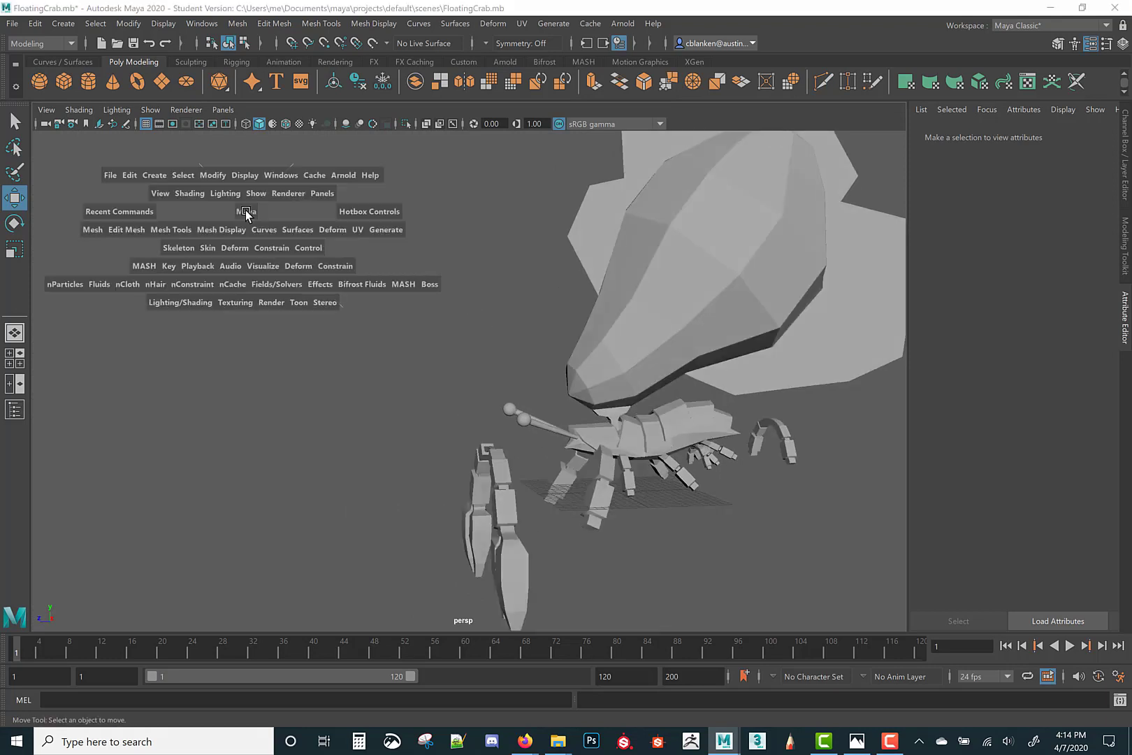
click(111, 233)
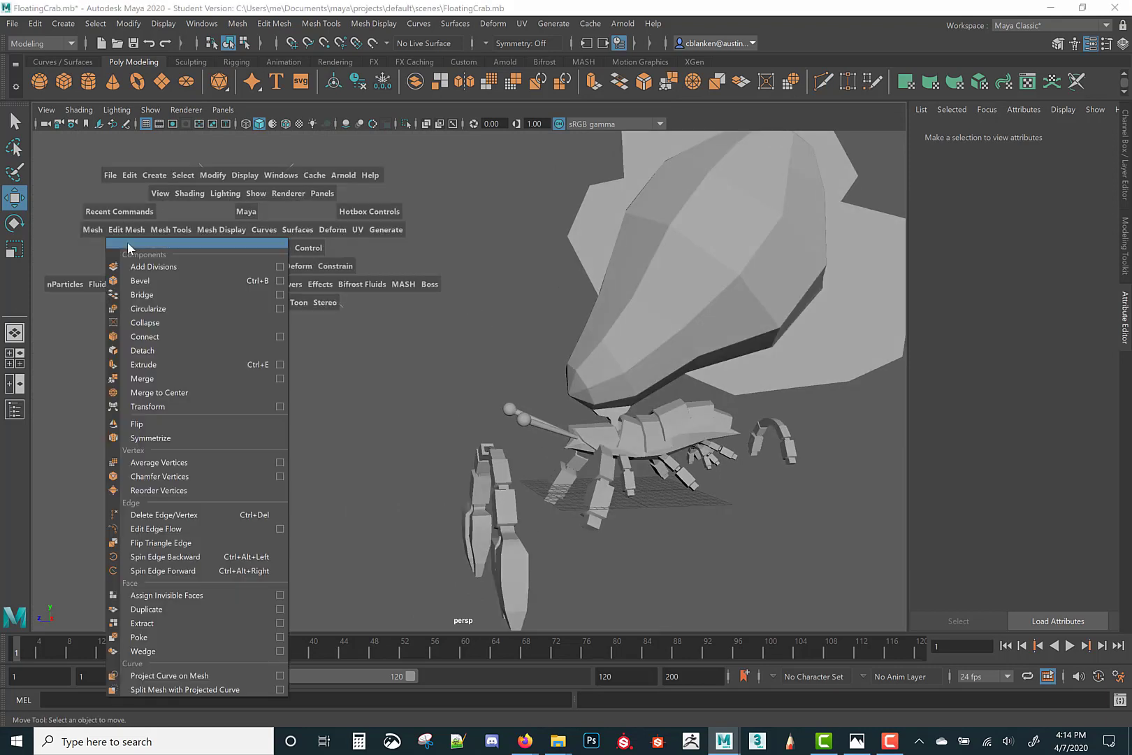
click(128, 246)
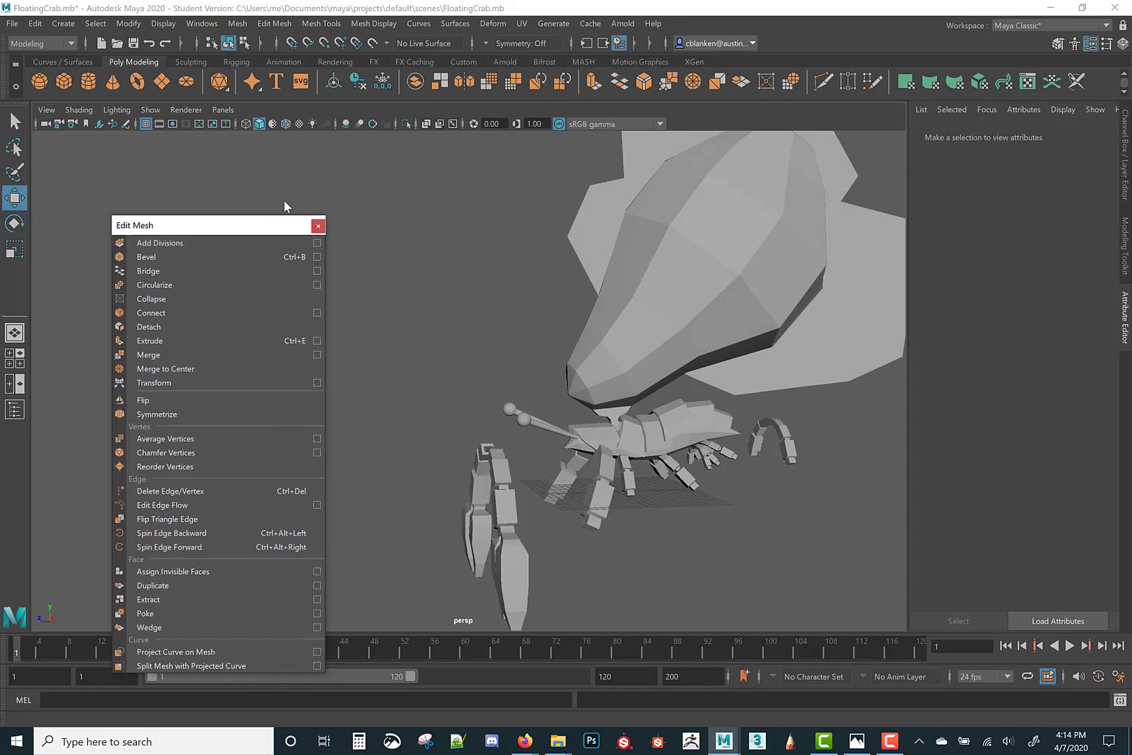
drag(286, 207, 153, 167)
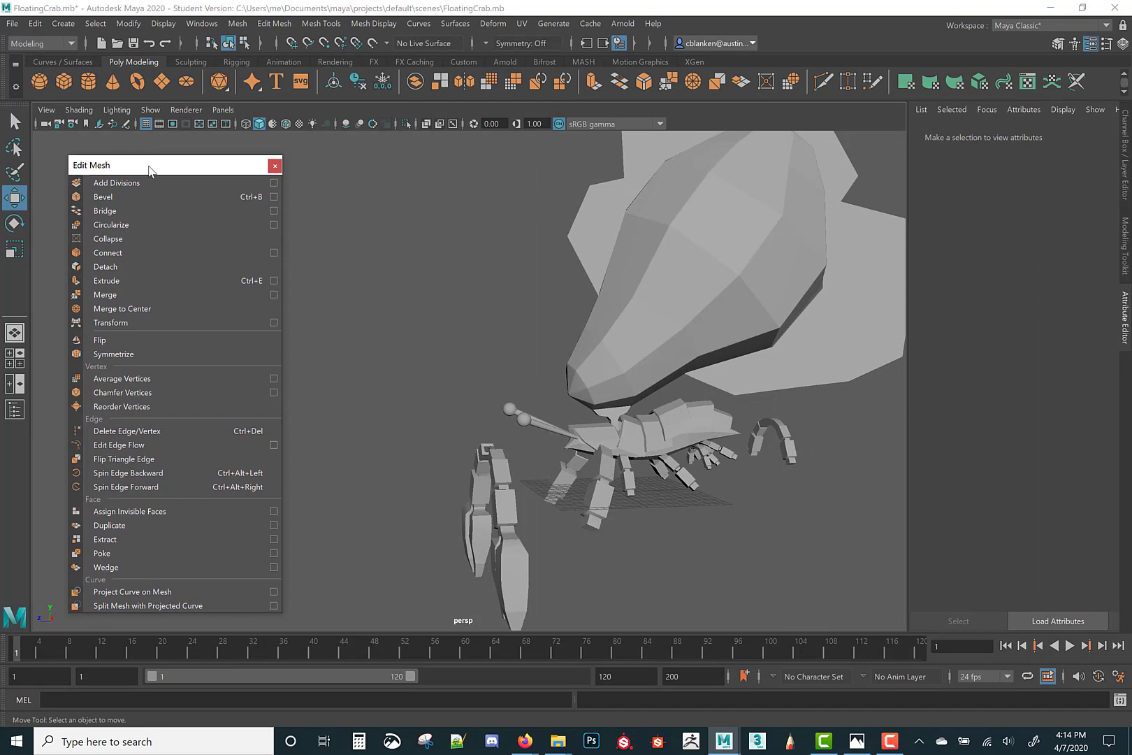
Select the crab's balloon-like body, show the Modeling Toolkit and close the floating Edit Mesh window.
click(664, 334)
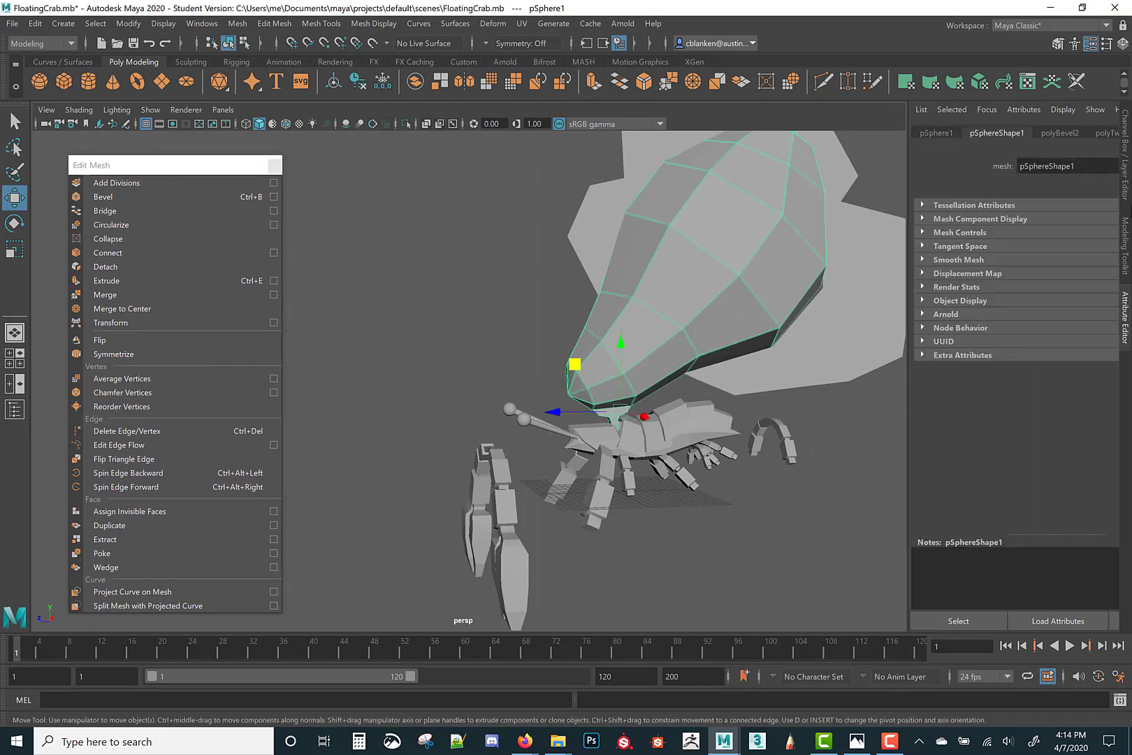
click(1125, 244)
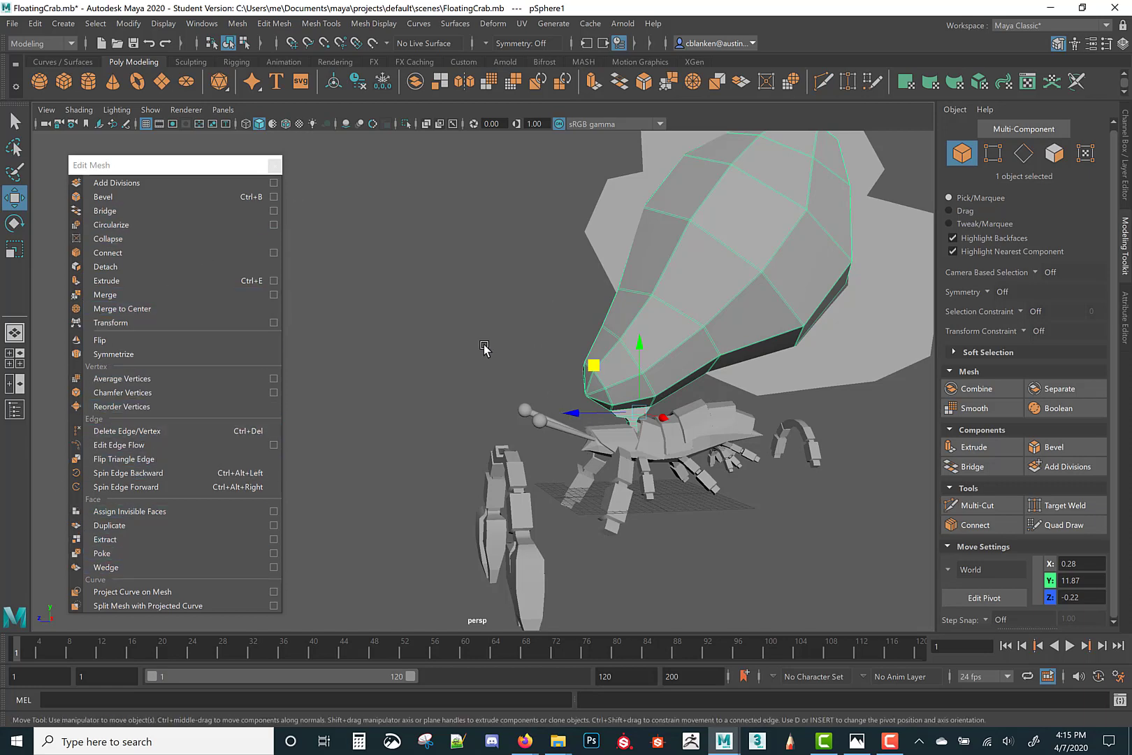
click(275, 167)
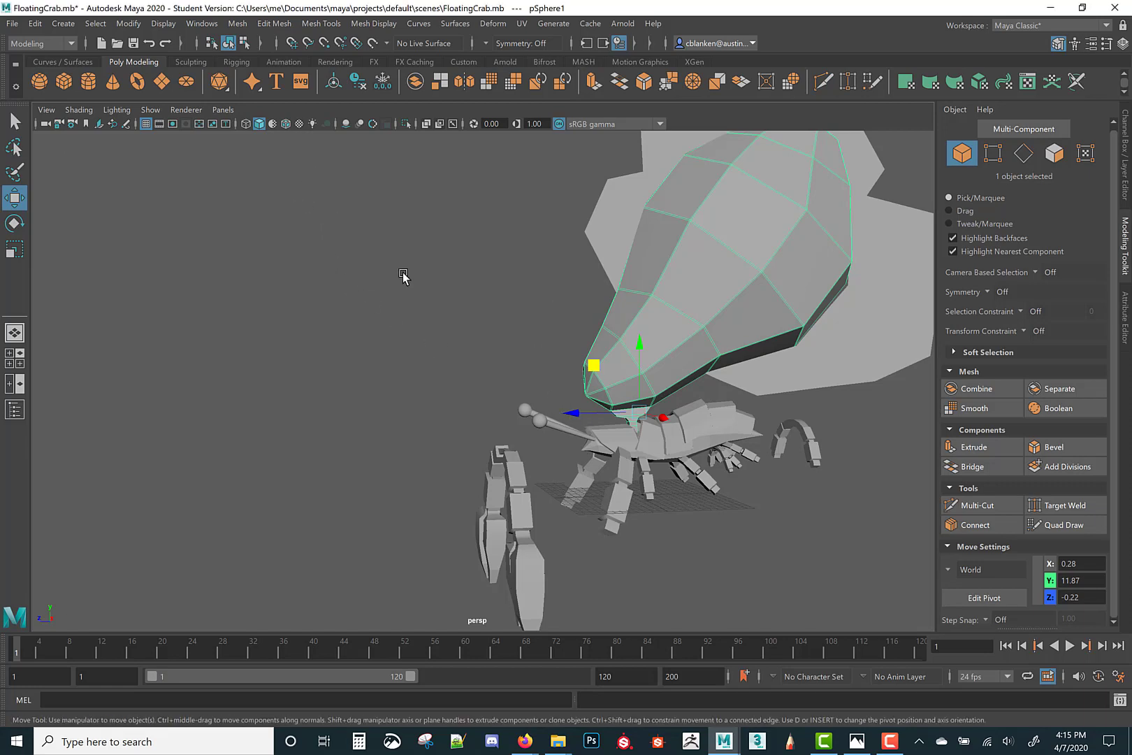
scroll(405, 278, up, 10)
alt+drag(413, 429, 403, 404)
scroll(405, 395, down, 5)
alt+drag(440, 258, 618, 341)
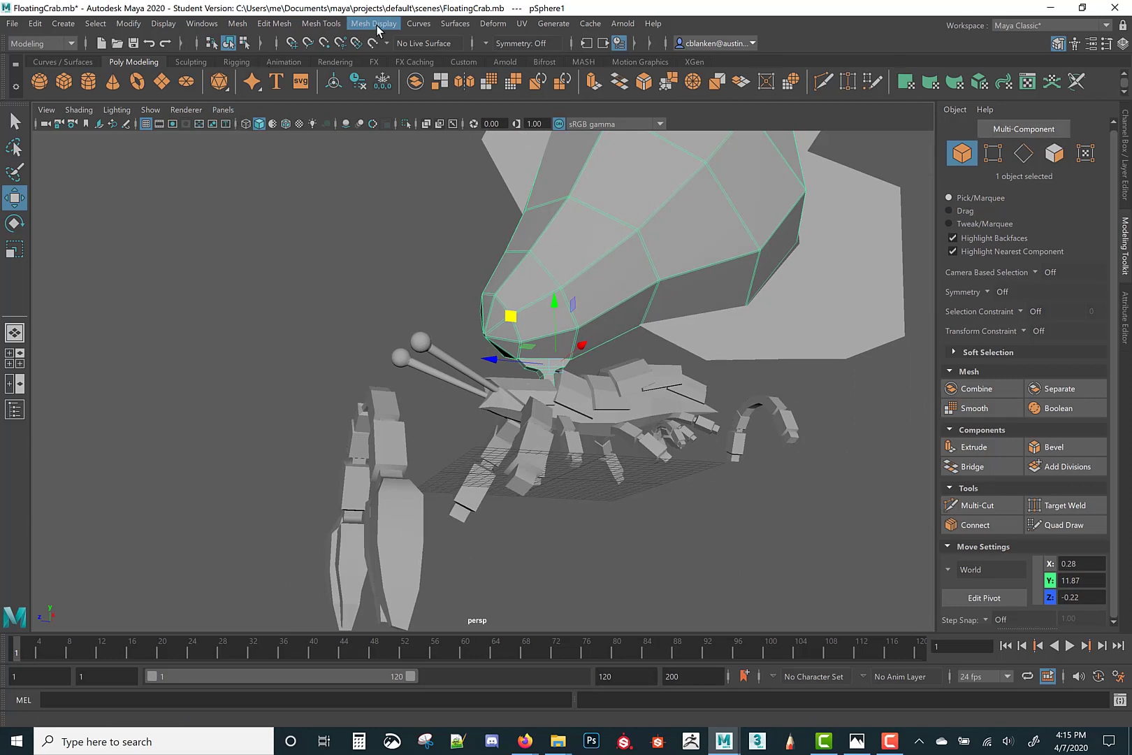
Review the workspace and UI element options offered under Windows.
click(214, 27)
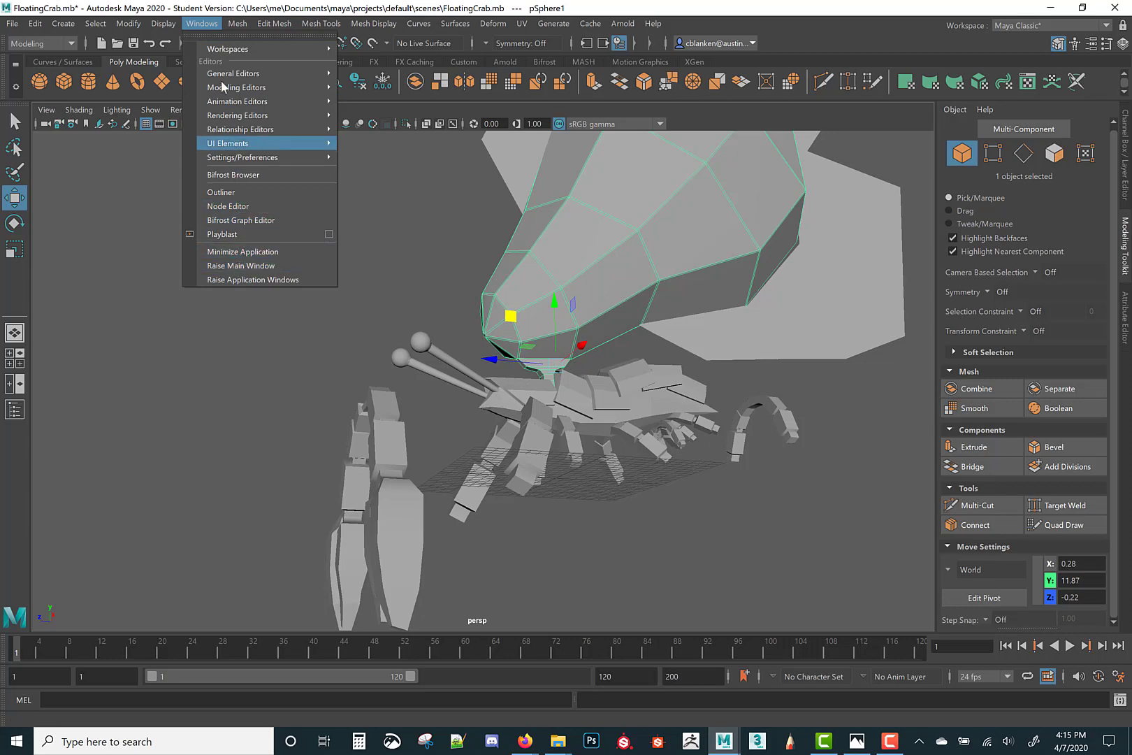
mouse_move(222, 54)
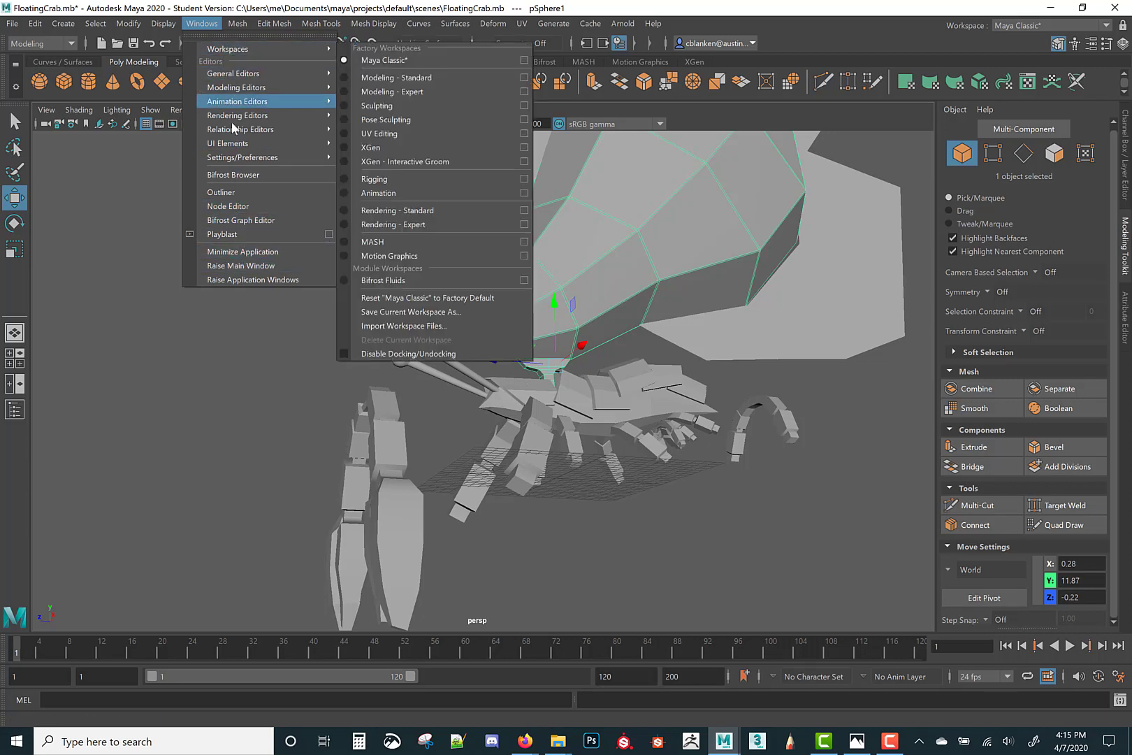
mouse_move(237, 153)
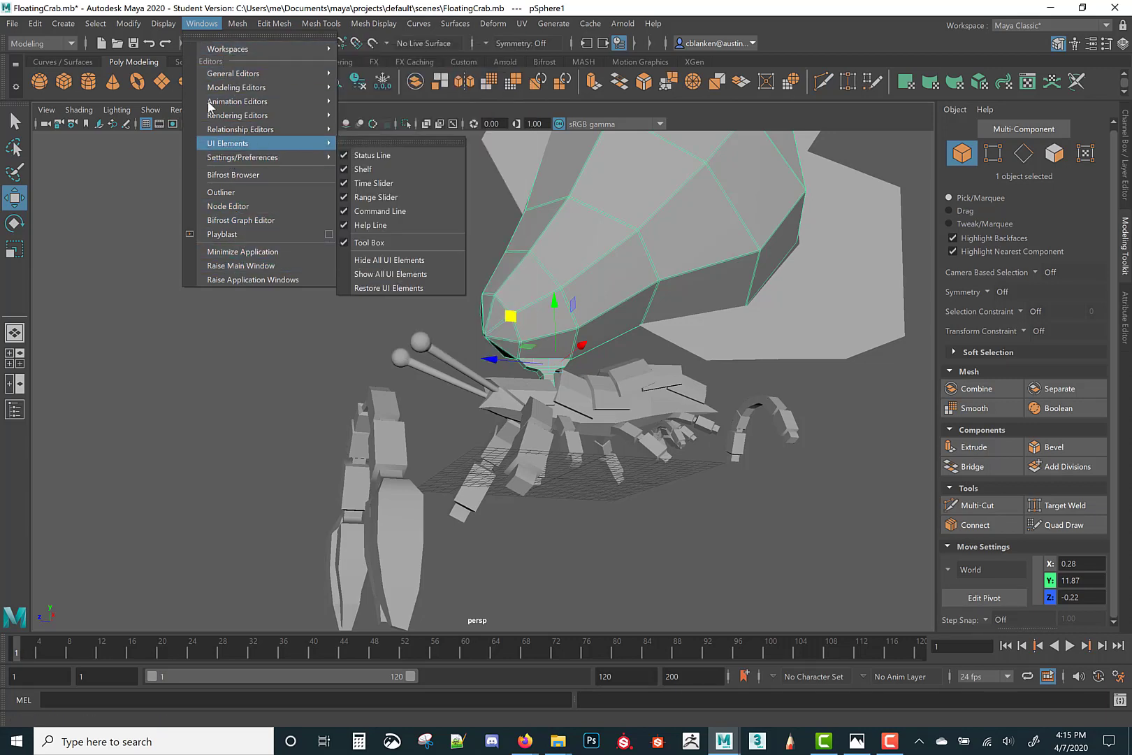
mouse_move(166, 25)
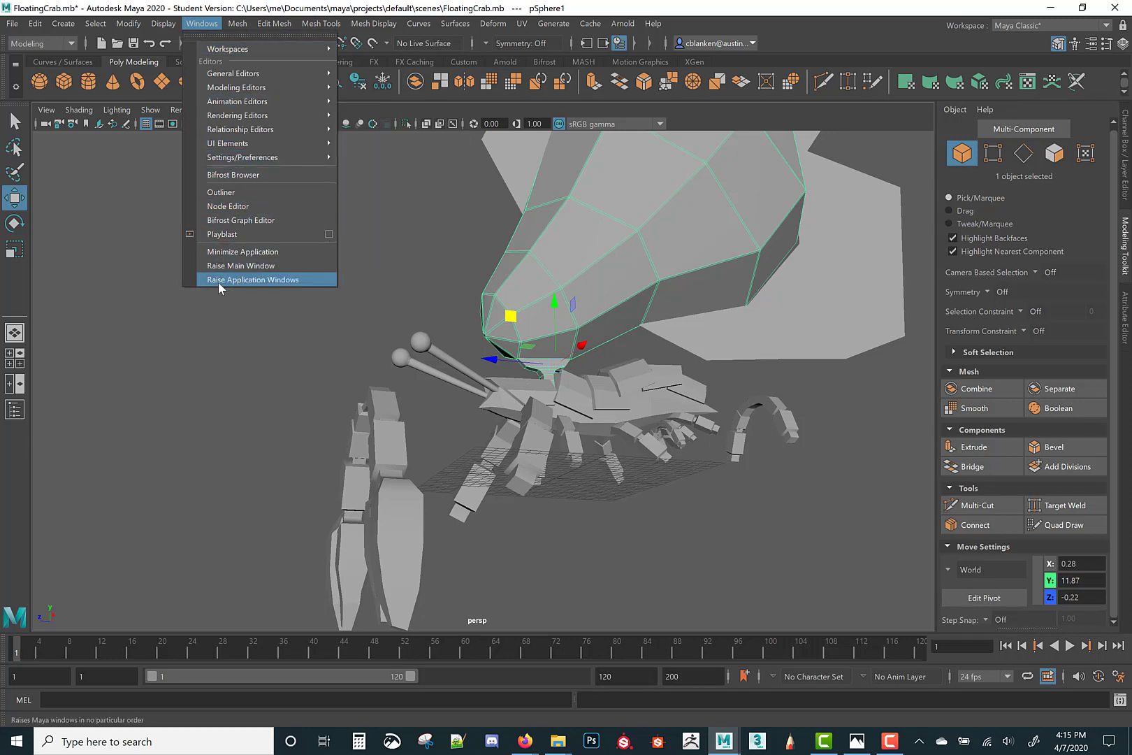
click(128, 28)
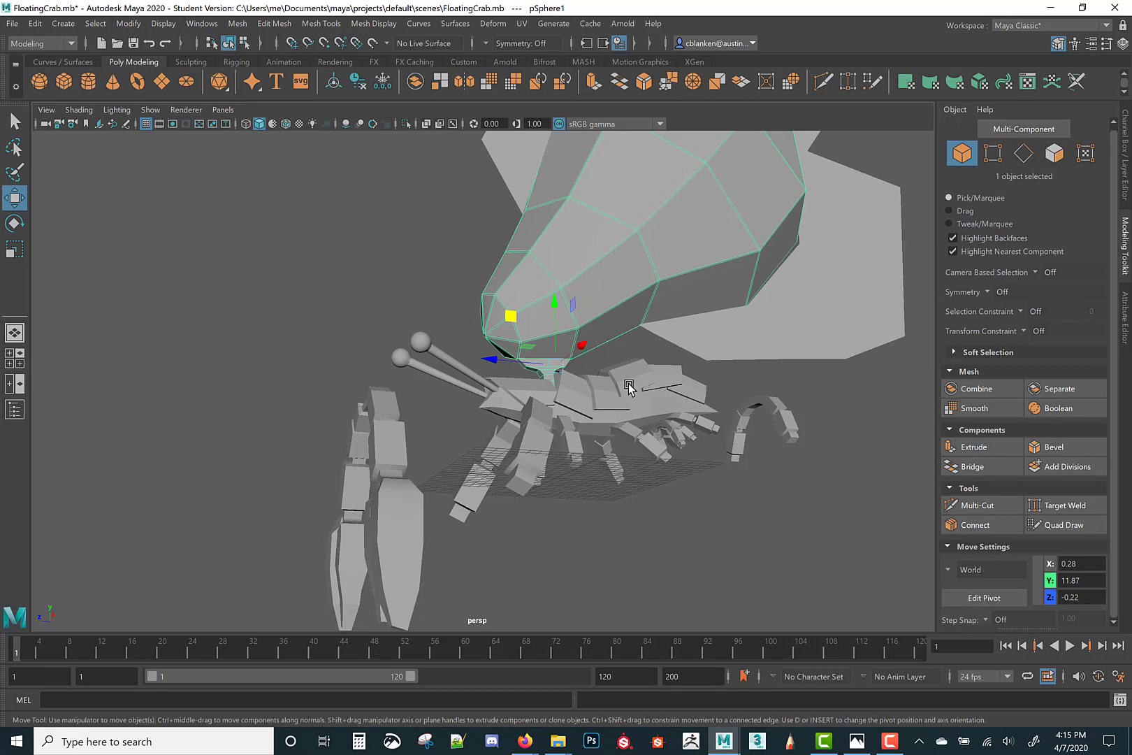
Switch to Photos to view the concept painting FloatingCrabthing_Color.jpg, and return to the crab model in Maya.
alt+drag(628, 388, 567, 280)
click(834, 742)
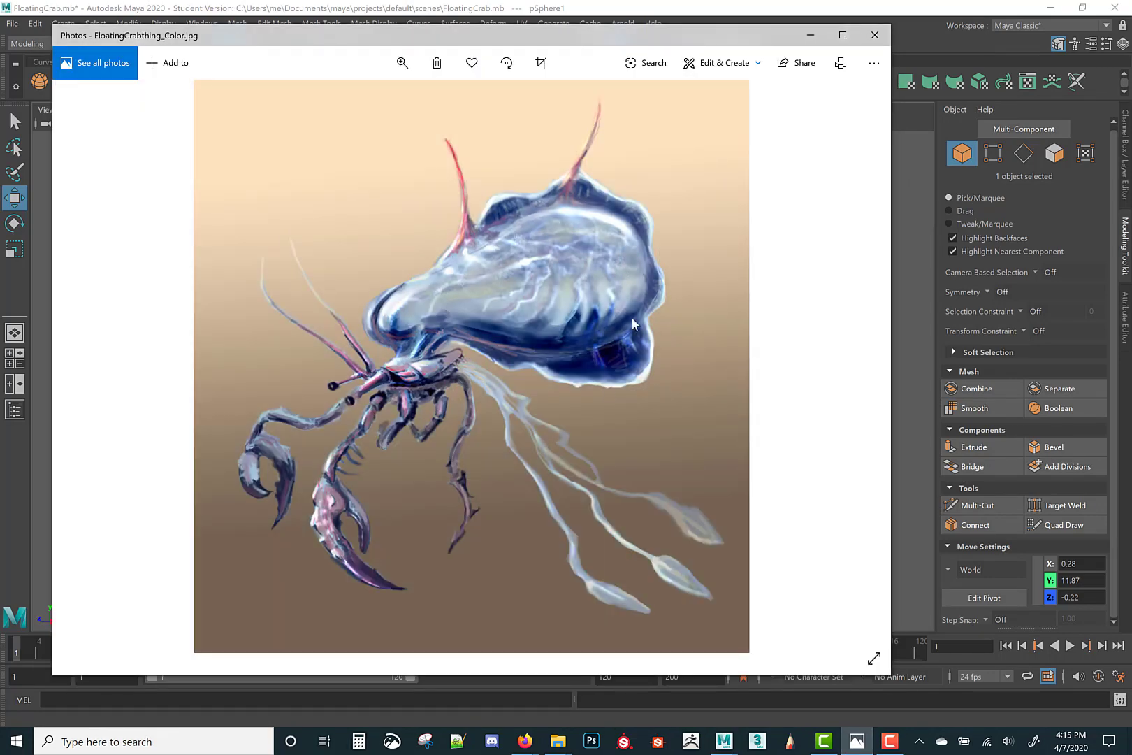
click(848, 5)
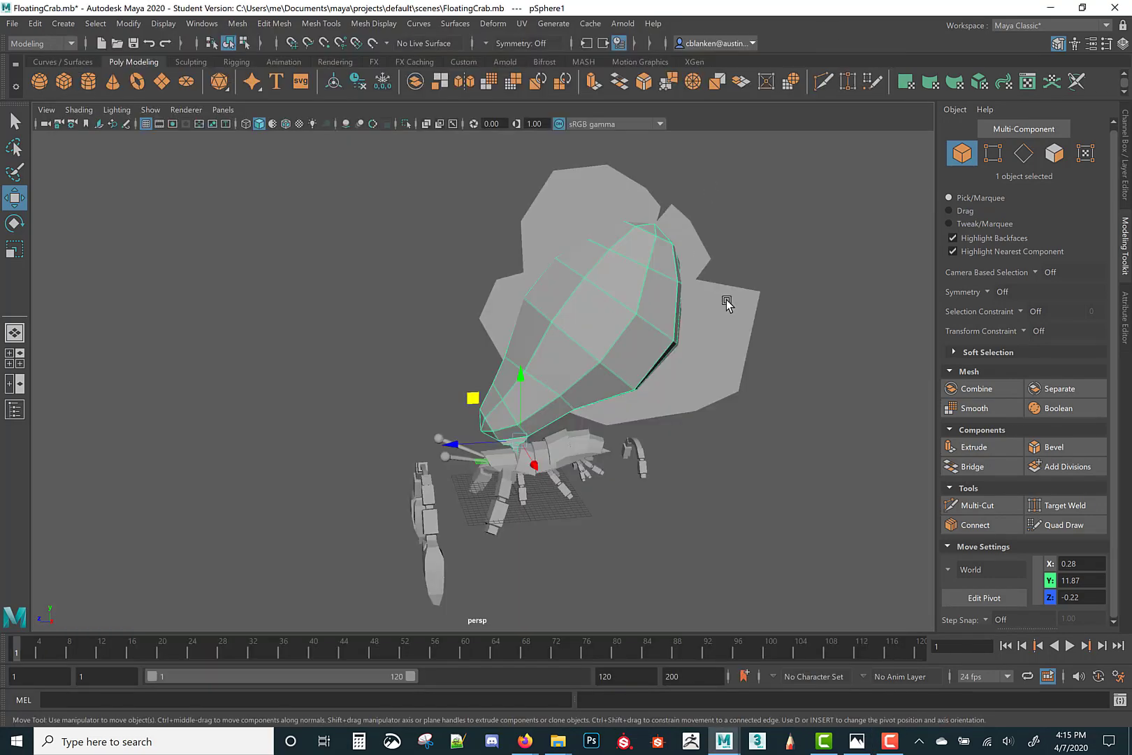
alt+drag(727, 304, 575, 331)
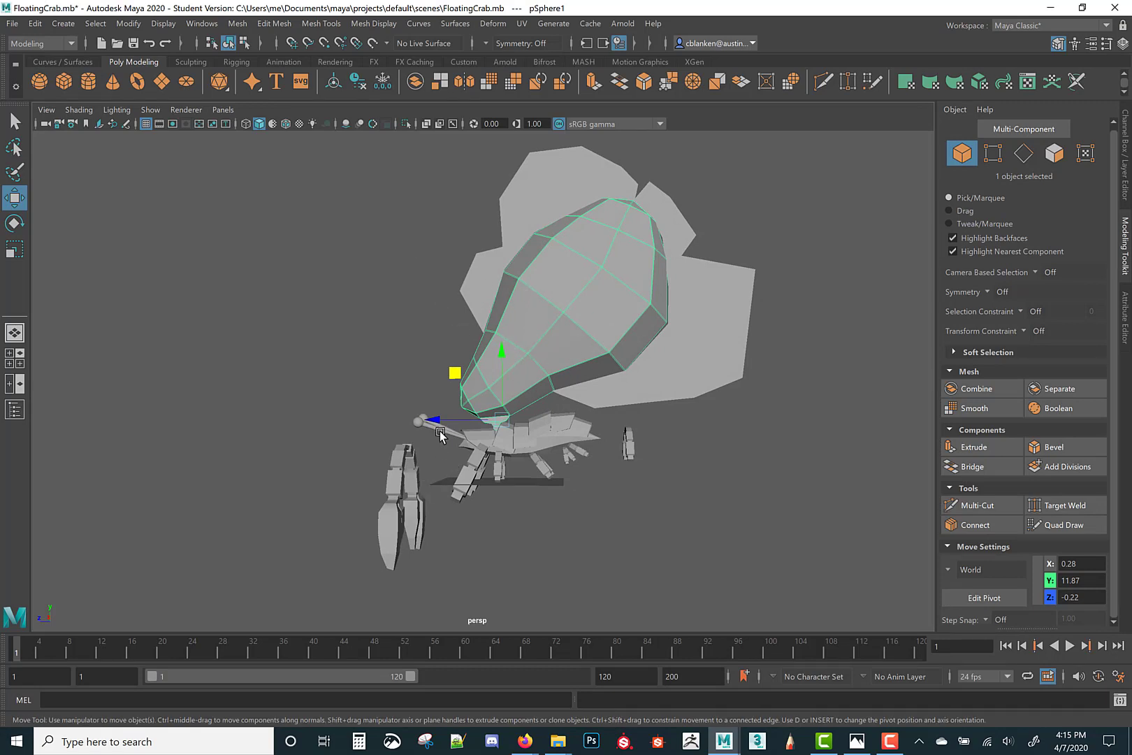
Try rotating the crab's shell, eyestalks and legs about the X axis, undo the rotation and clear the selection.
drag(440, 434, 636, 502)
key(e)
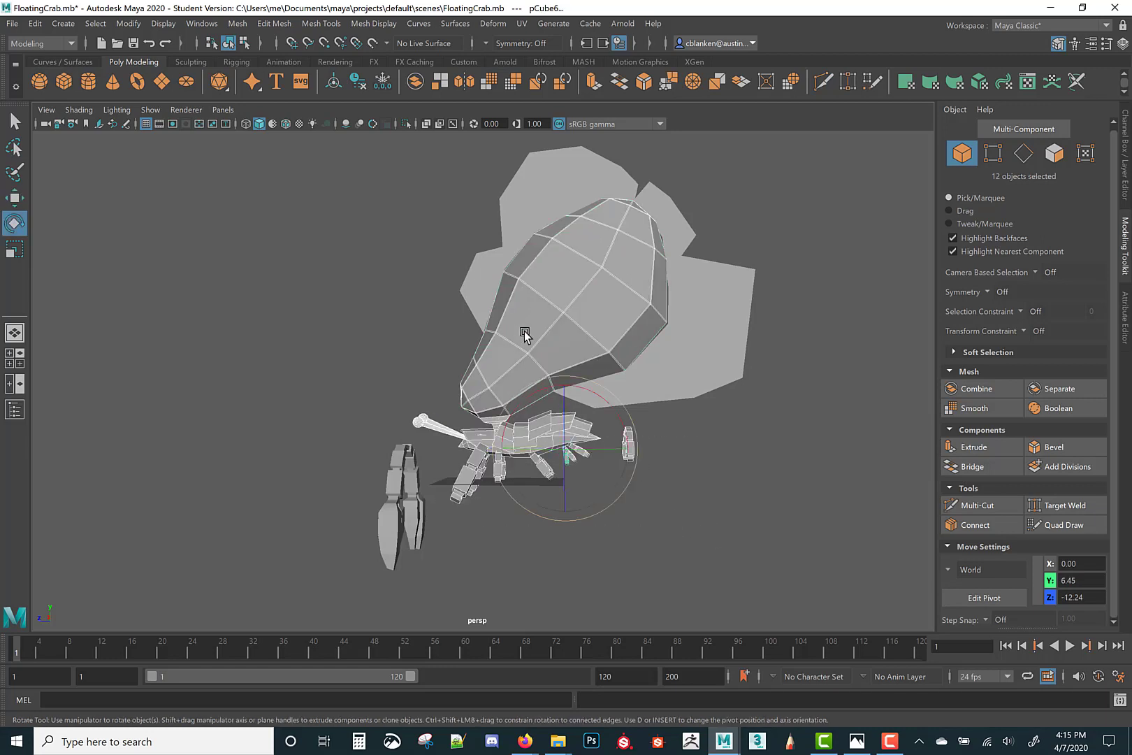
click(418, 467)
mouse_move(433, 446)
mouse_down()
mouse_move(667, 536)
mouse_move(450, 439)
mouse_move(525, 405)
mouse_move(516, 394)
mouse_up()
click(674, 544)
key(ctrl+z)
key(ctrl+z)
click(692, 531)
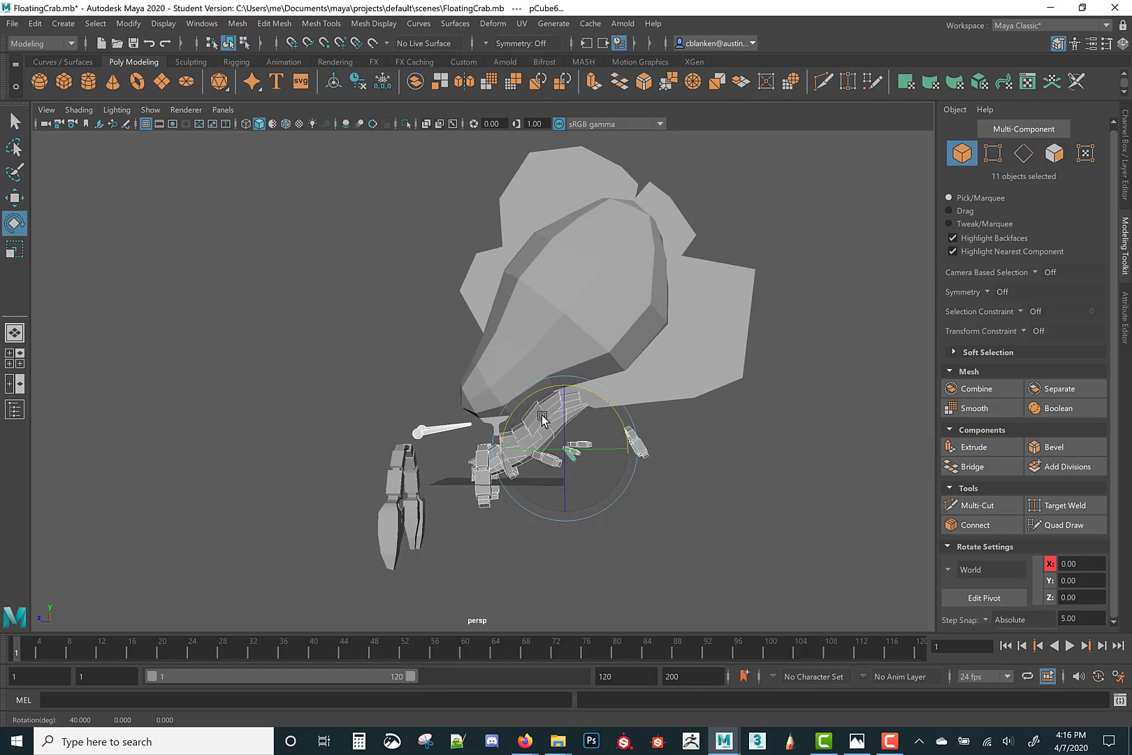
key(ctrl+z)
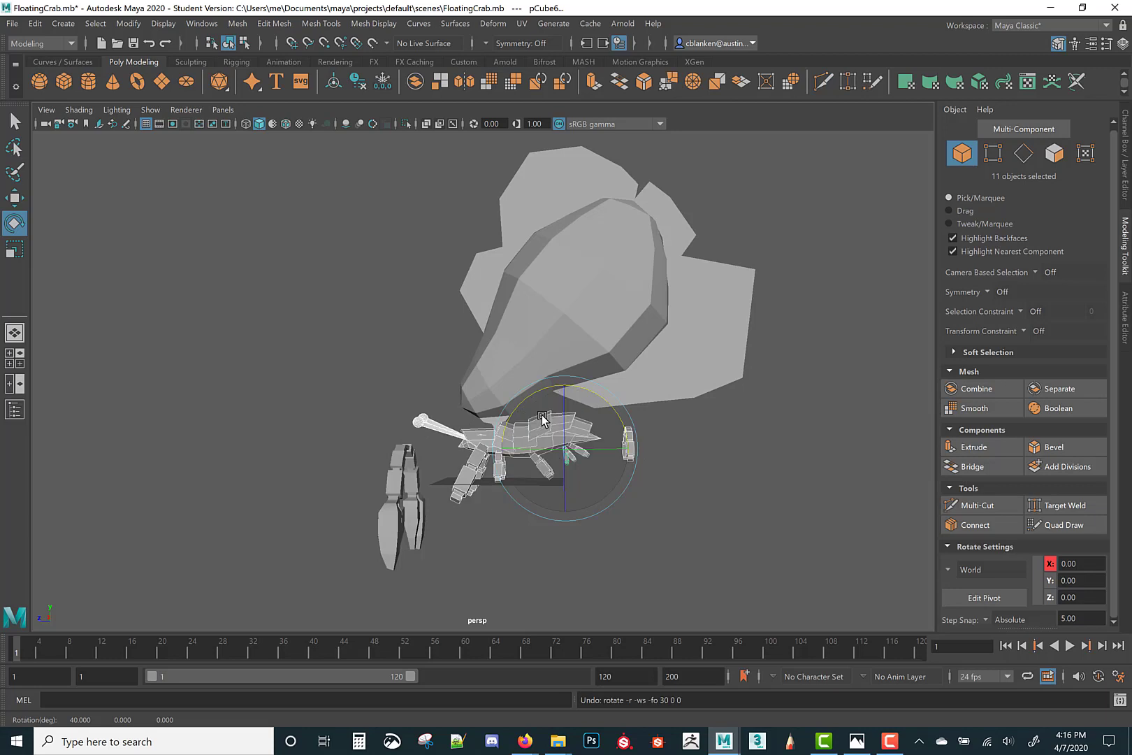
click(702, 473)
Examine the floating crab model from several angles and distances in the perspective view.
alt+drag(684, 489, 720, 455)
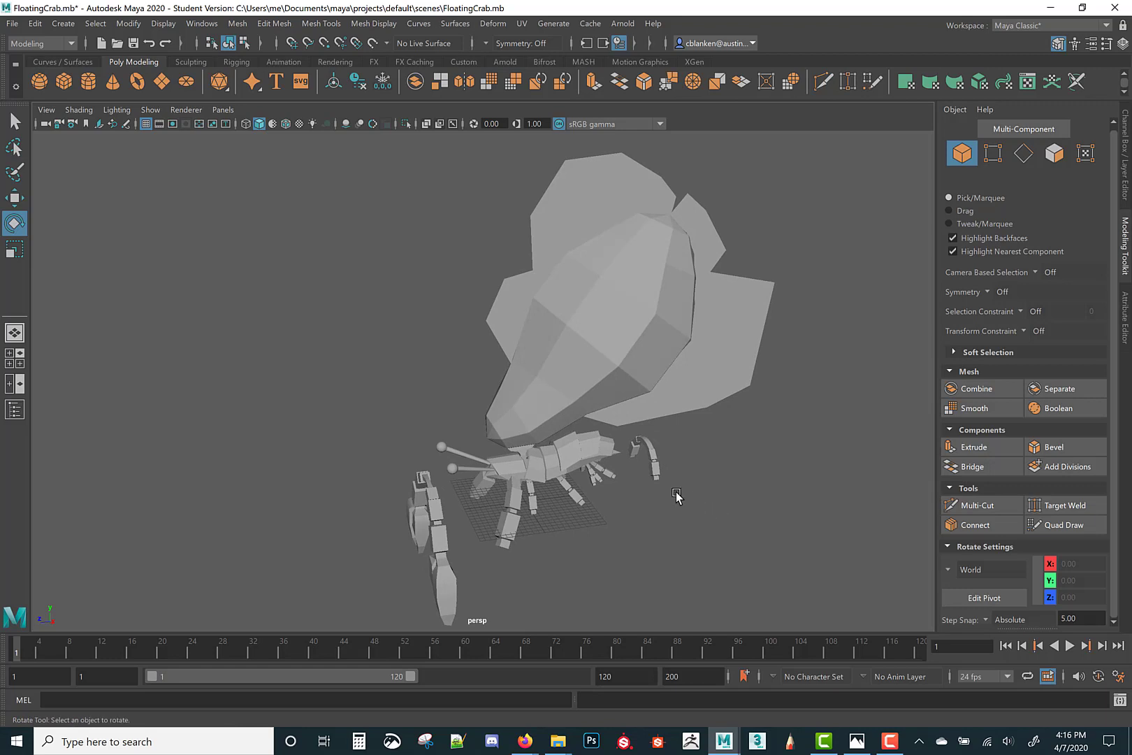
alt+middle_drag(677, 494, 666, 471)
alt+drag(666, 471, 655, 447)
alt+right_drag(655, 447, 660, 494)
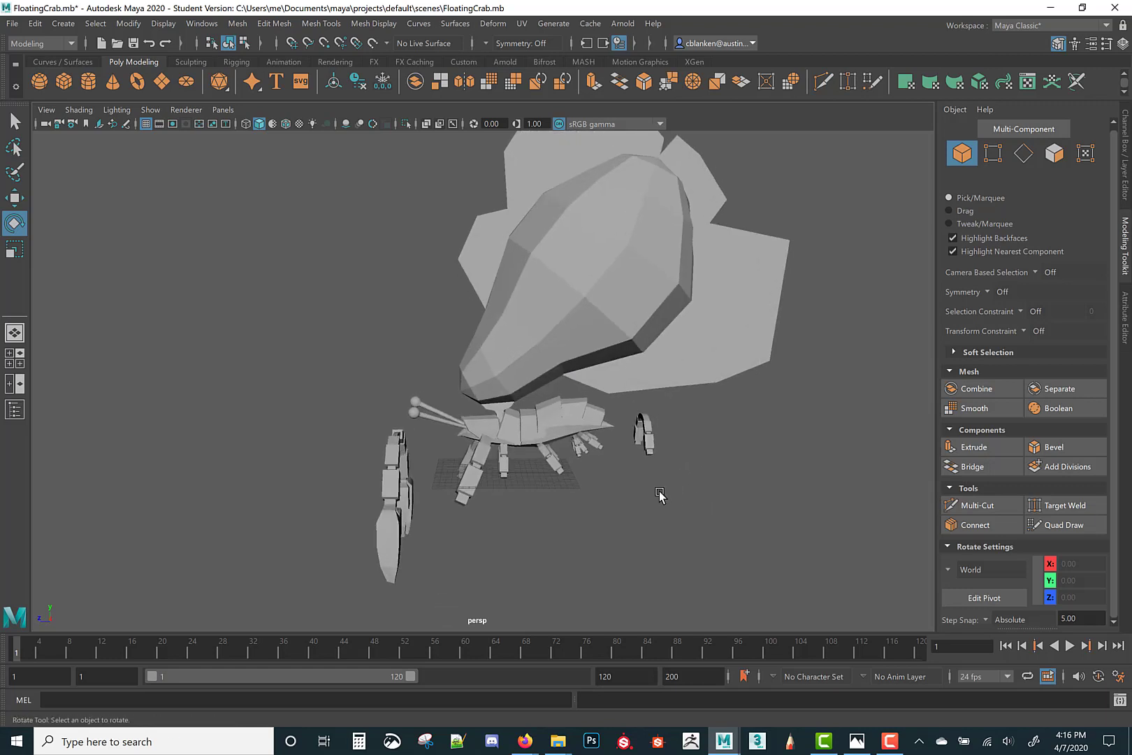
alt+drag(660, 495, 646, 470)
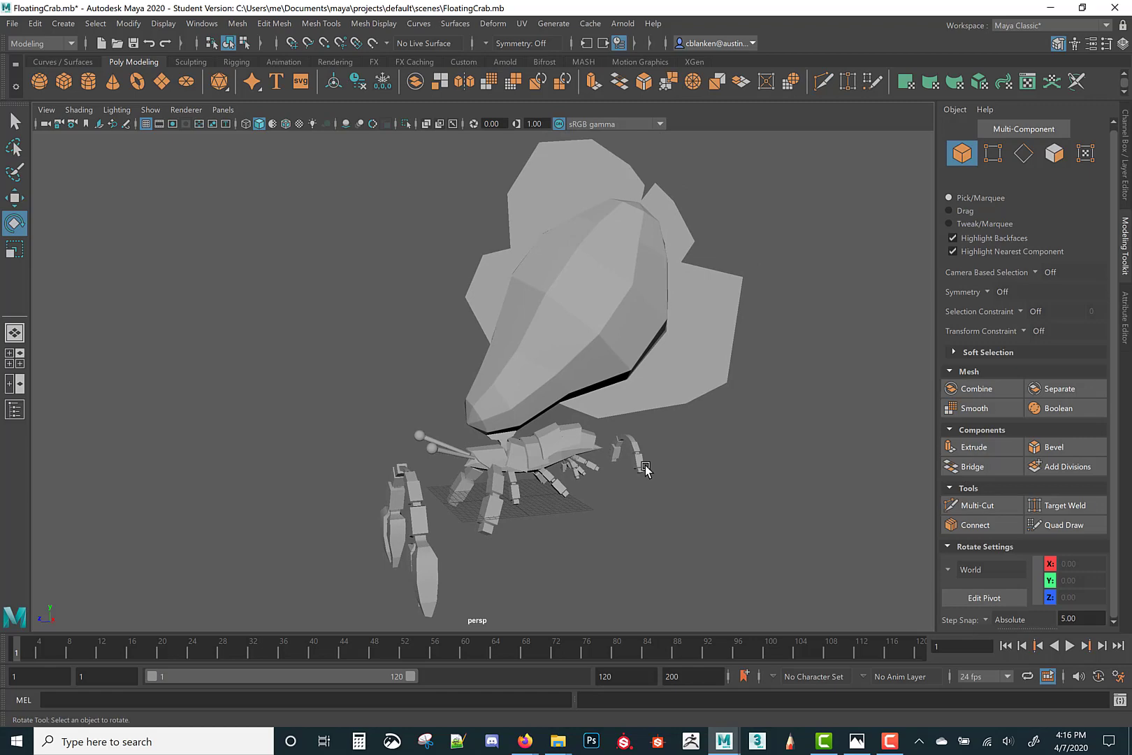
mouse_move(651, 497)
alt+mouse_down()
mouse_move(622, 500)
mouse_move(640, 497)
mouse_move(663, 529)
mouse_move(656, 575)
mouse_move(632, 498)
alt+mouse_up()
alt+middle_drag(632, 498, 637, 472)
alt+drag(637, 475, 594, 325)
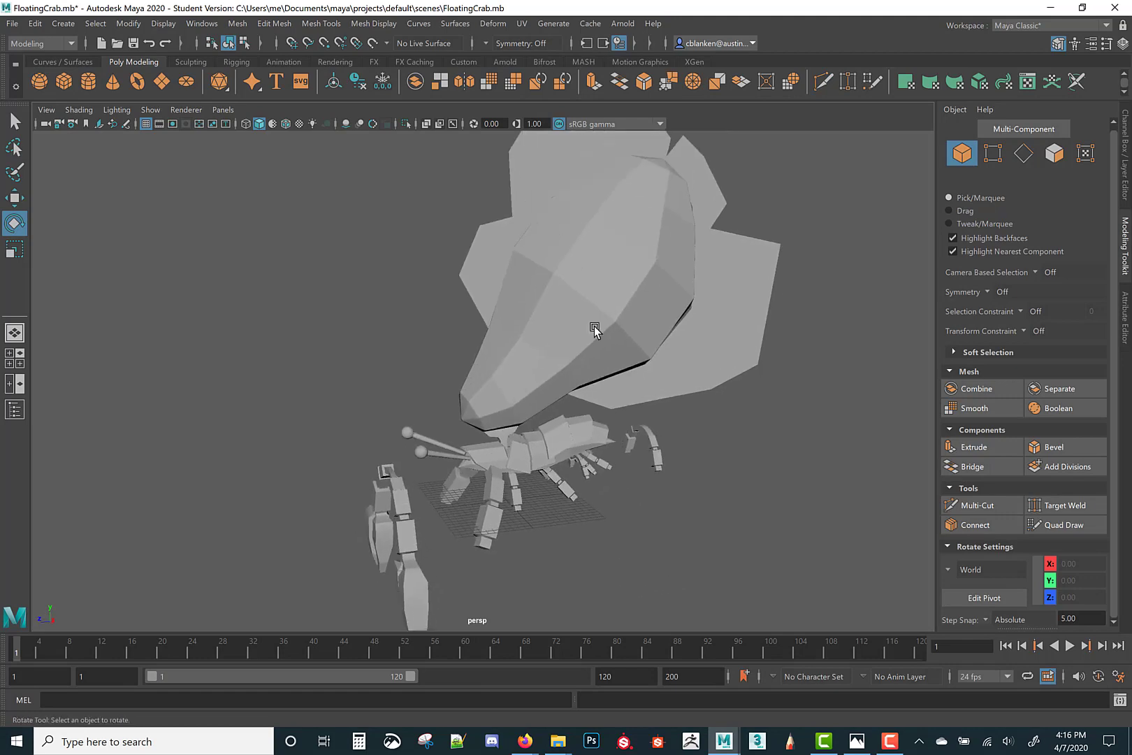
click(594, 327)
alt+drag(652, 457, 616, 488)
click(616, 488)
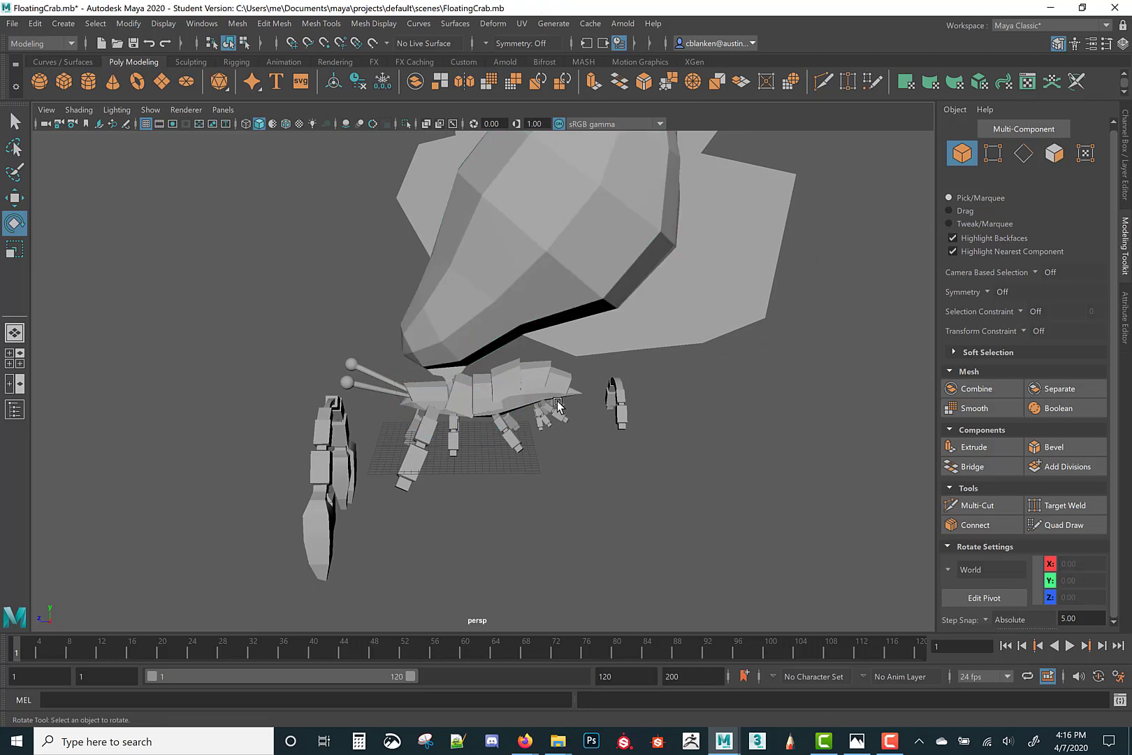
Create a polygon sphere and move it into empty space in front of the crab, to about Y 29.85, Z 37.01.
click(83, 63)
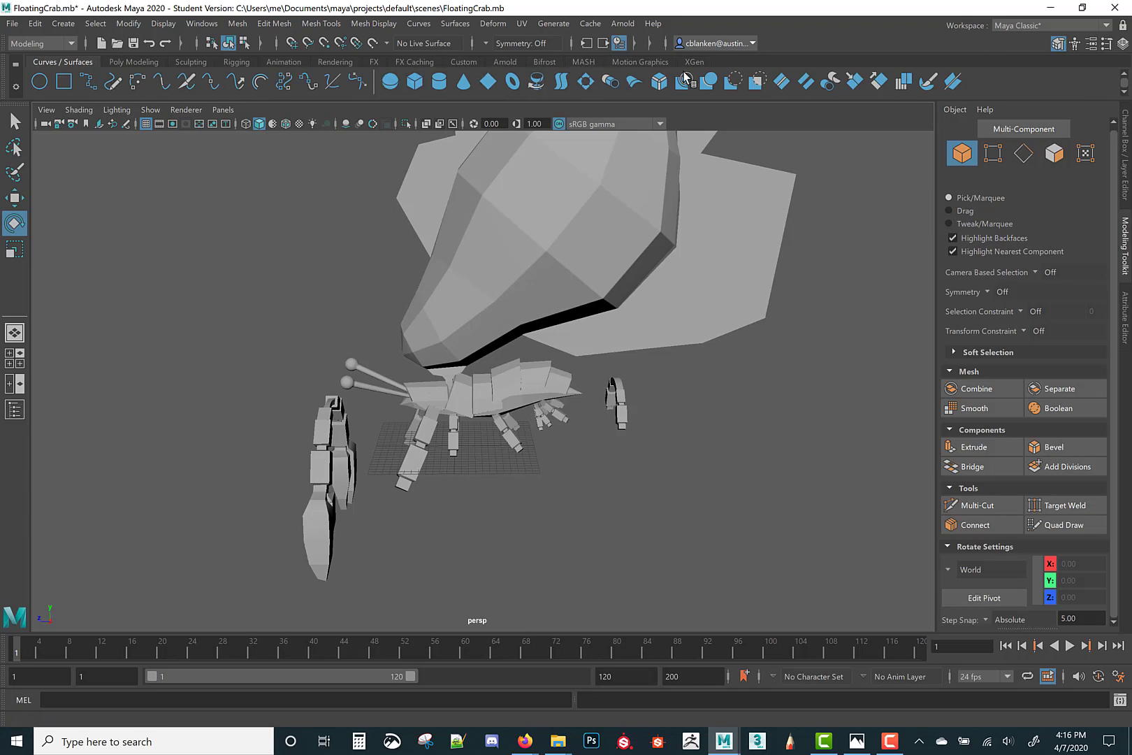
click(130, 65)
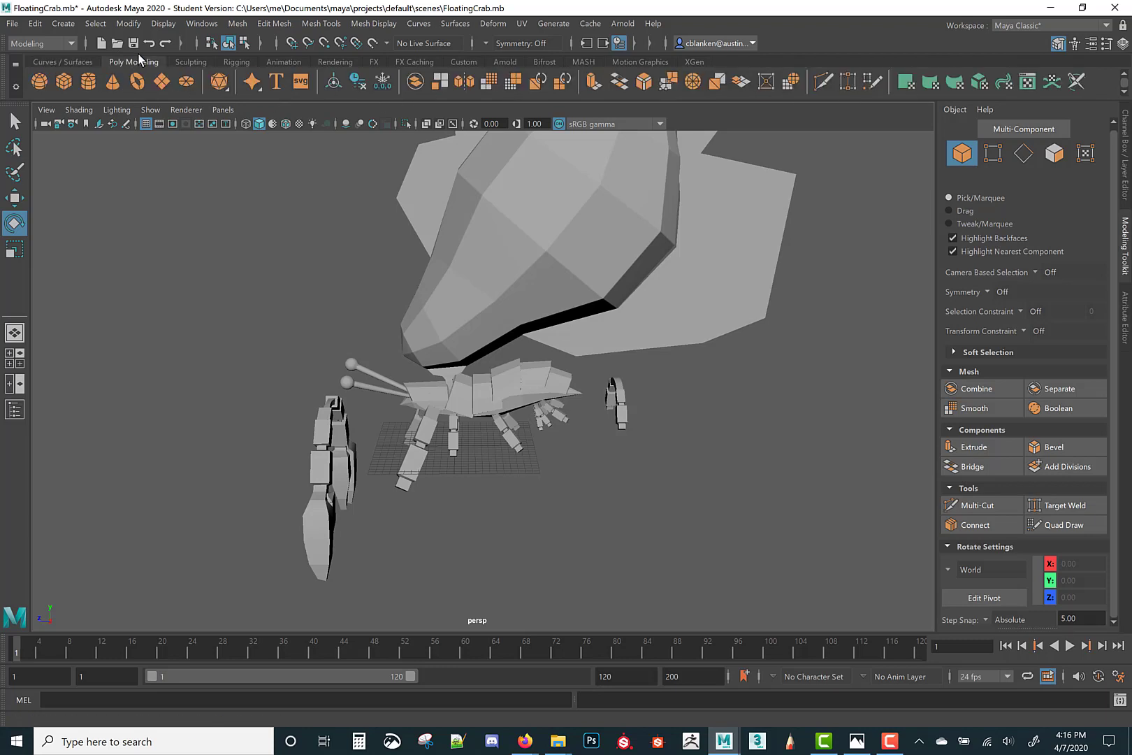
click(40, 82)
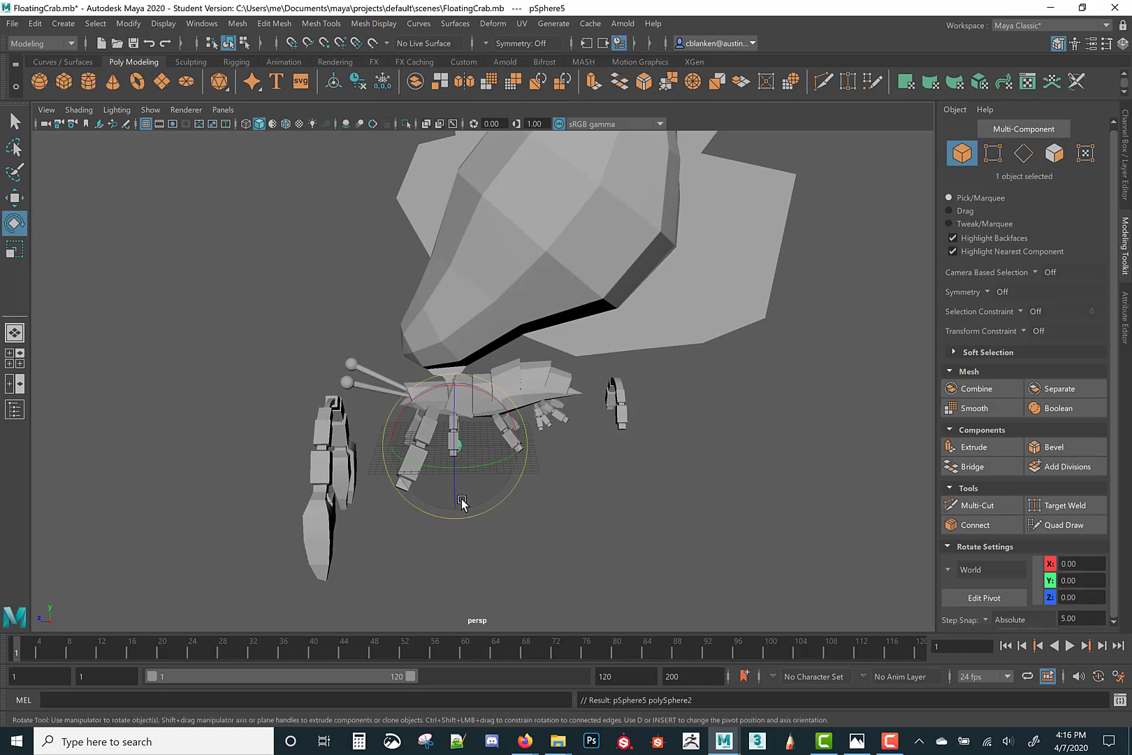
alt+right_drag(430, 531, 546, 533)
alt+drag(546, 533, 492, 398)
key(w)
drag(410, 405, 133, 203)
alt+right_drag(184, 245, 331, 339)
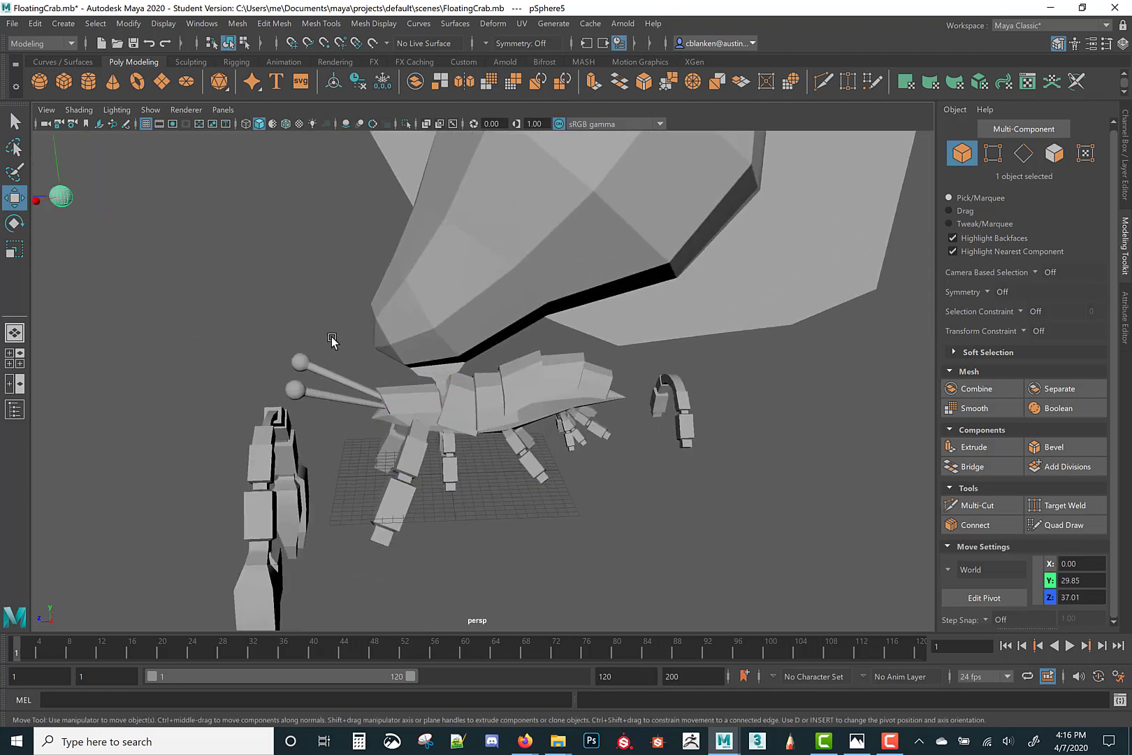
alt+drag(331, 339, 437, 397)
alt+middle_drag(437, 397, 531, 443)
alt+right_drag(531, 443, 559, 398)
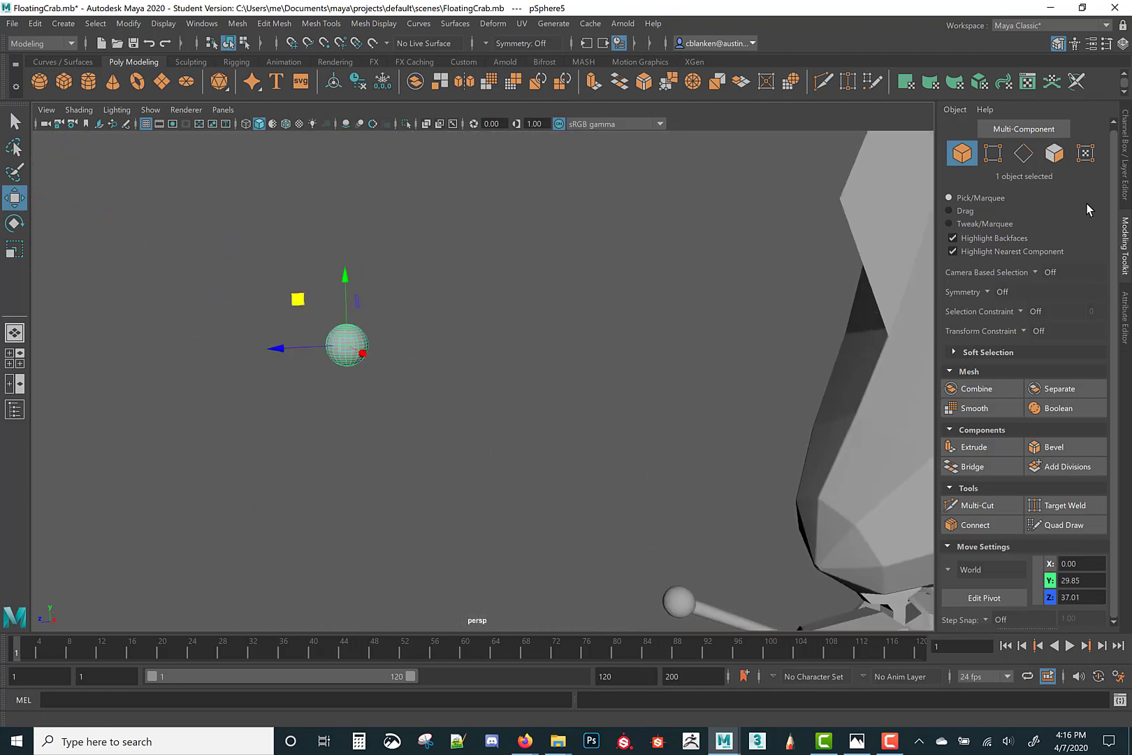
Look through the sphere's Channel Box and Modeling Toolkit settings, and widen the Attribute Editor.
click(1125, 131)
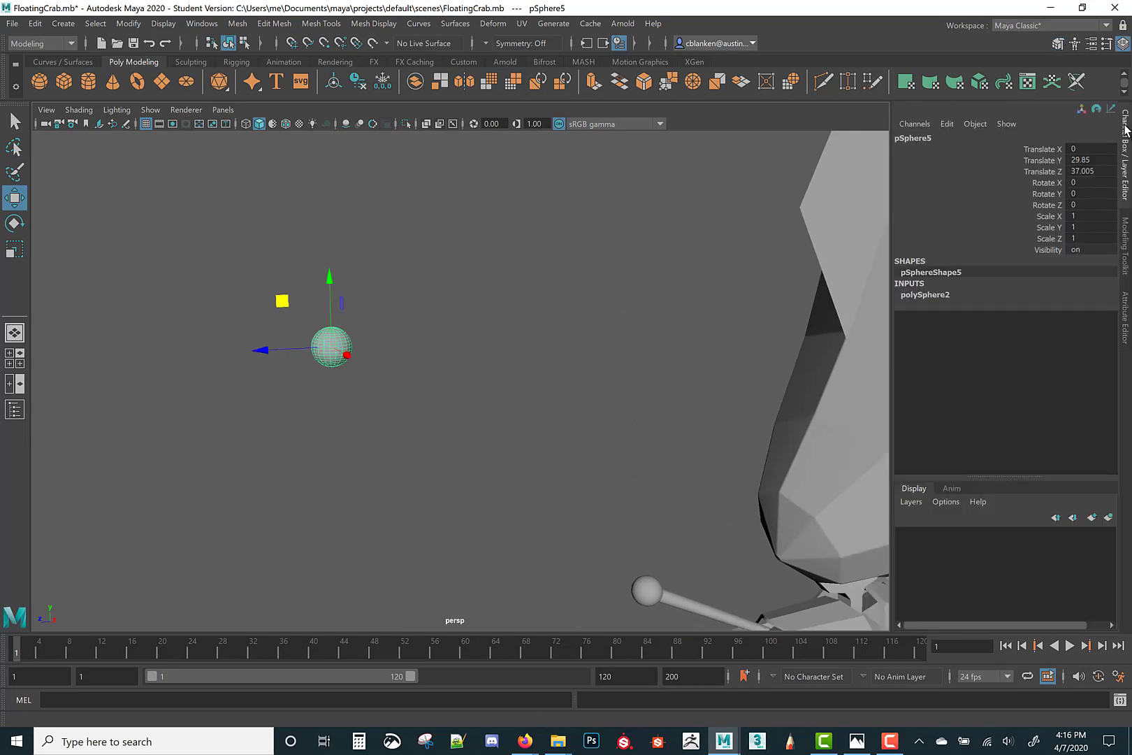
click(1125, 252)
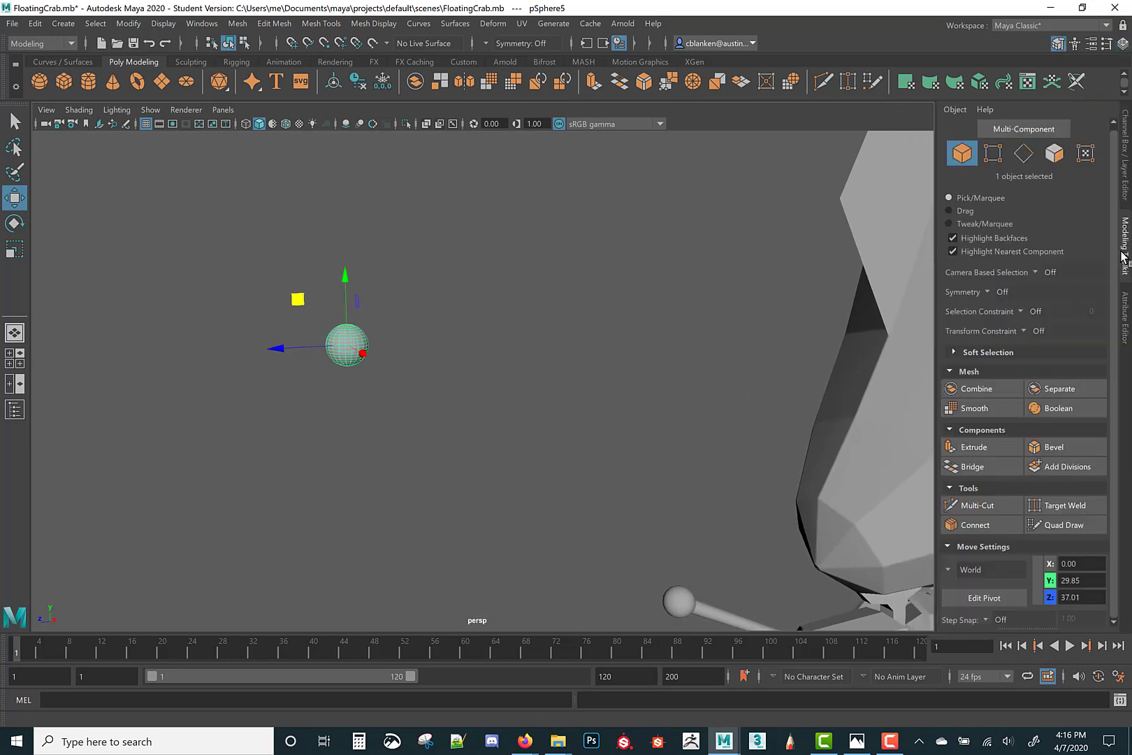
click(1125, 321)
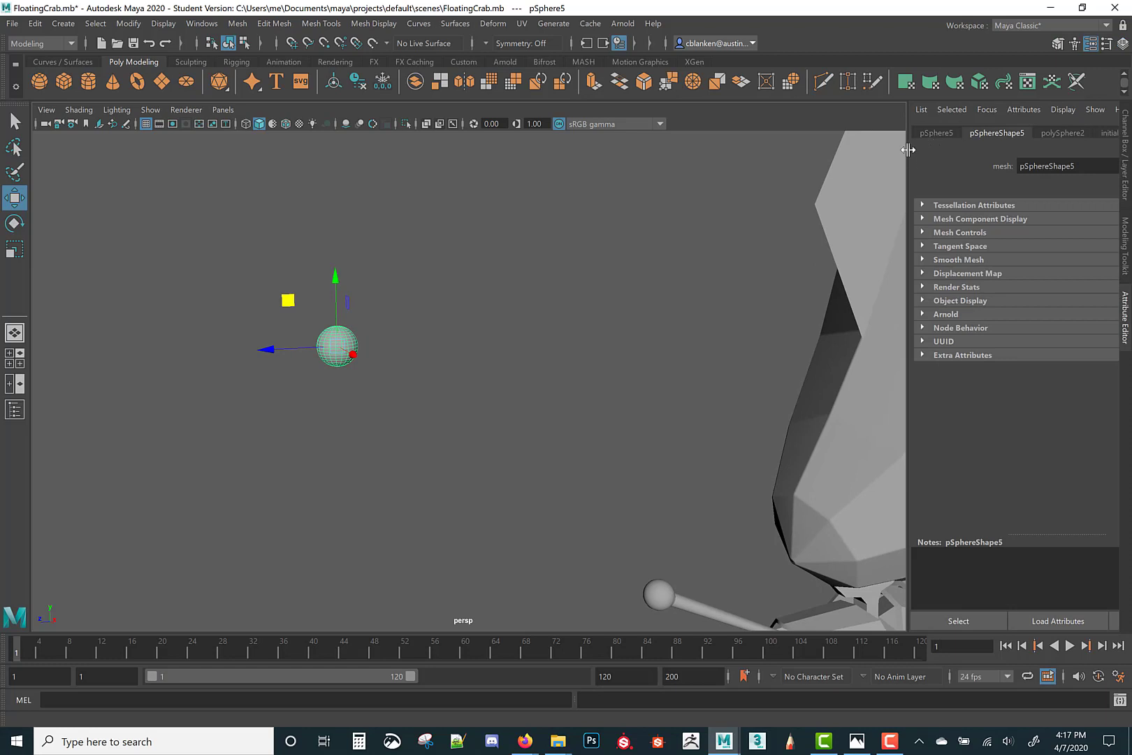
drag(907, 150, 823, 155)
alt+drag(531, 291, 489, 234)
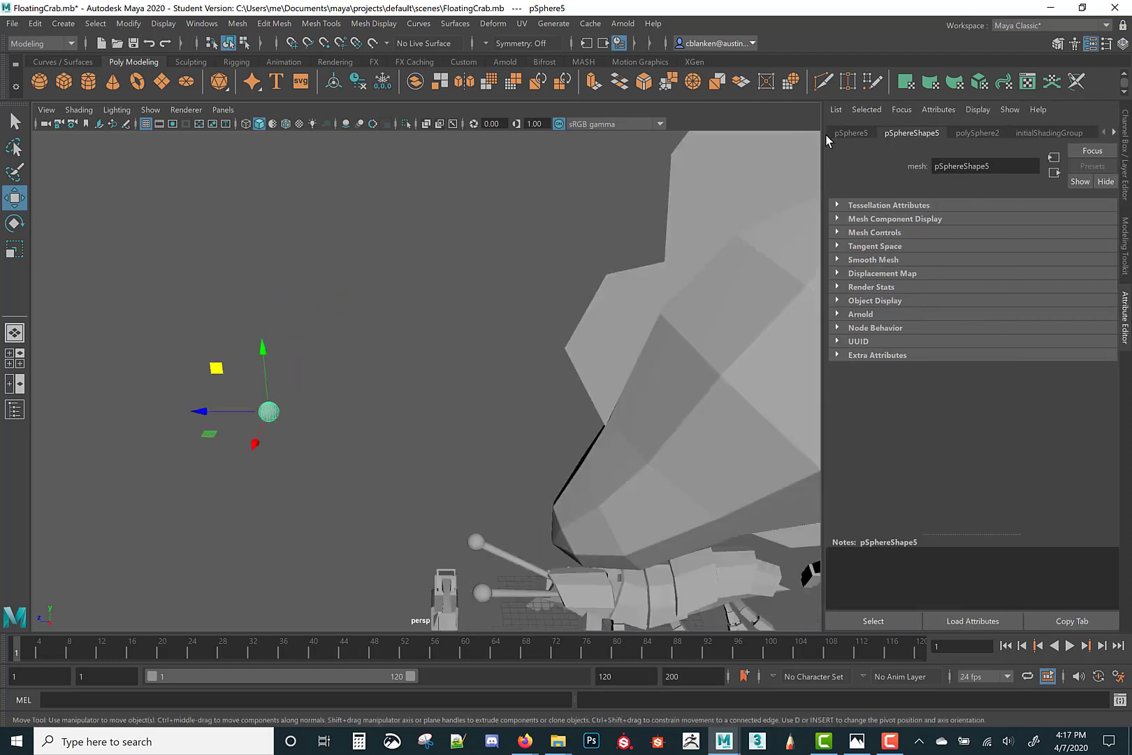
Examine the sphere's transform attributes, including the offset parent matrix and pivots, and show the attributes of its shape node.
click(842, 134)
alt+drag(514, 342, 504, 278)
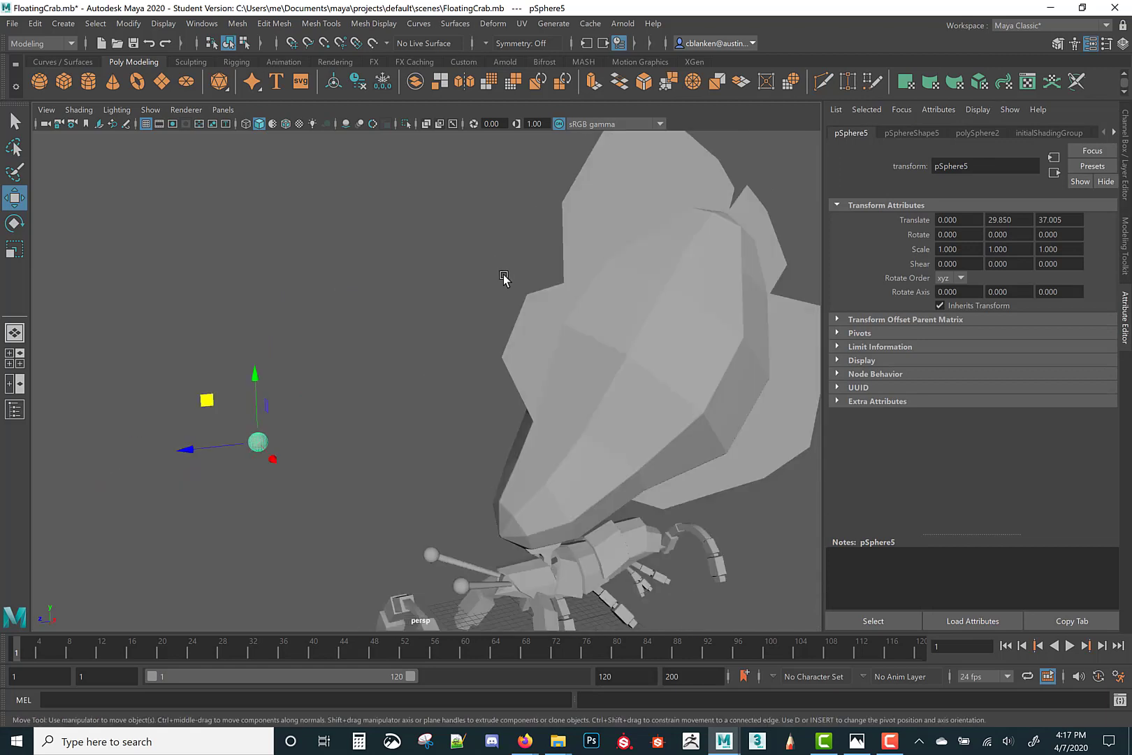
alt+middle_drag(504, 278, 586, 253)
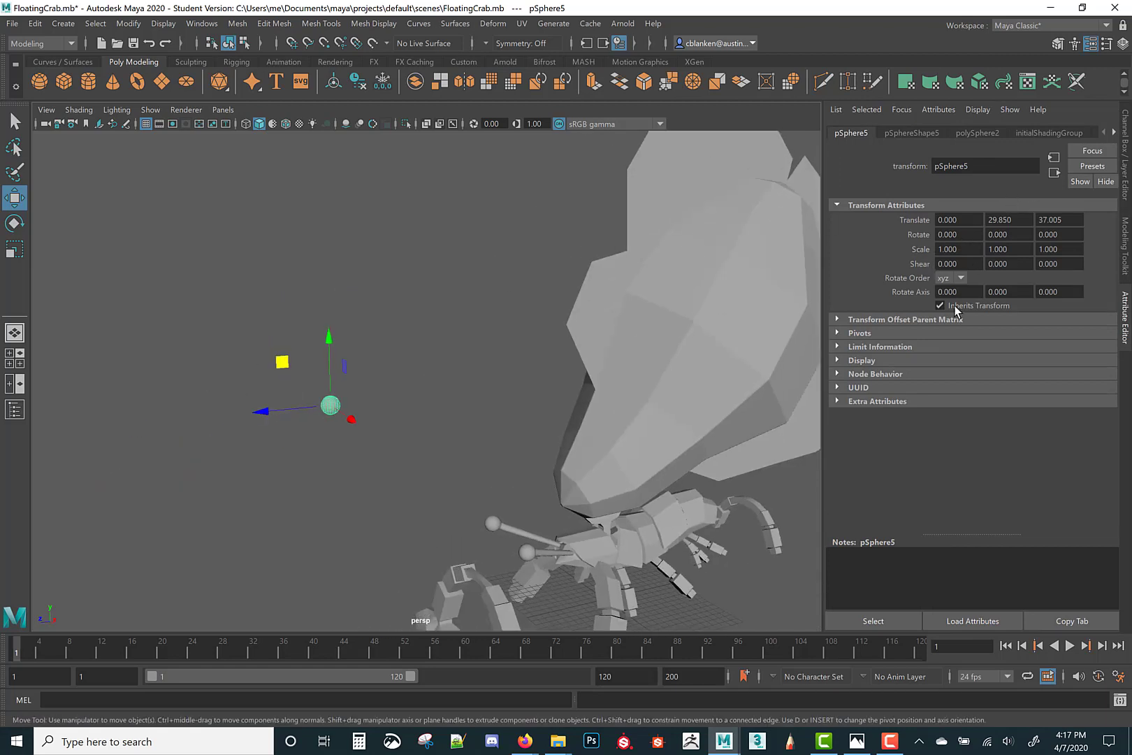
click(886, 320)
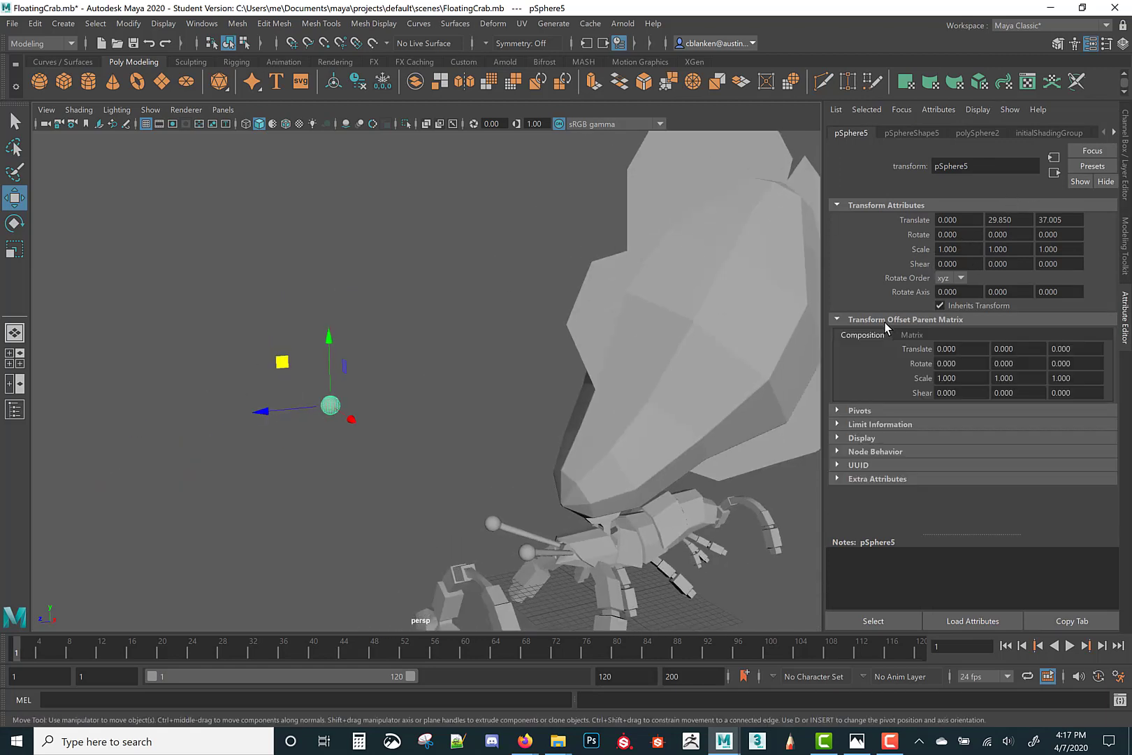
click(886, 321)
click(861, 334)
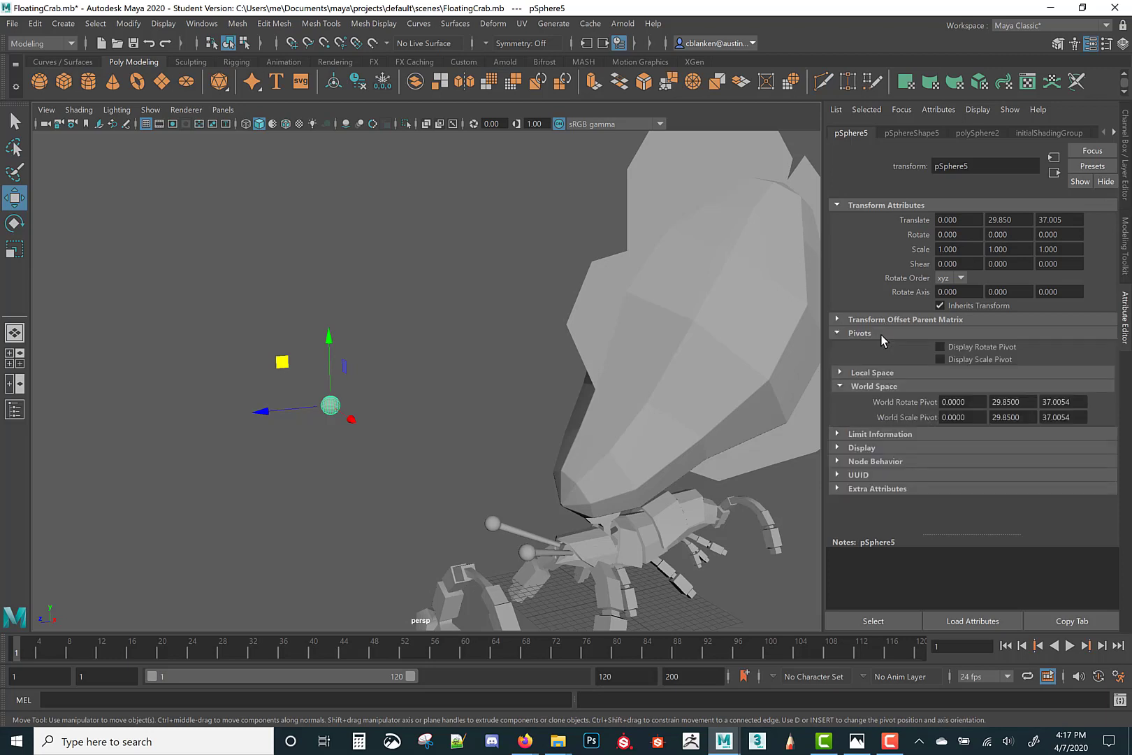
click(882, 335)
click(888, 335)
click(888, 336)
click(873, 332)
click(873, 335)
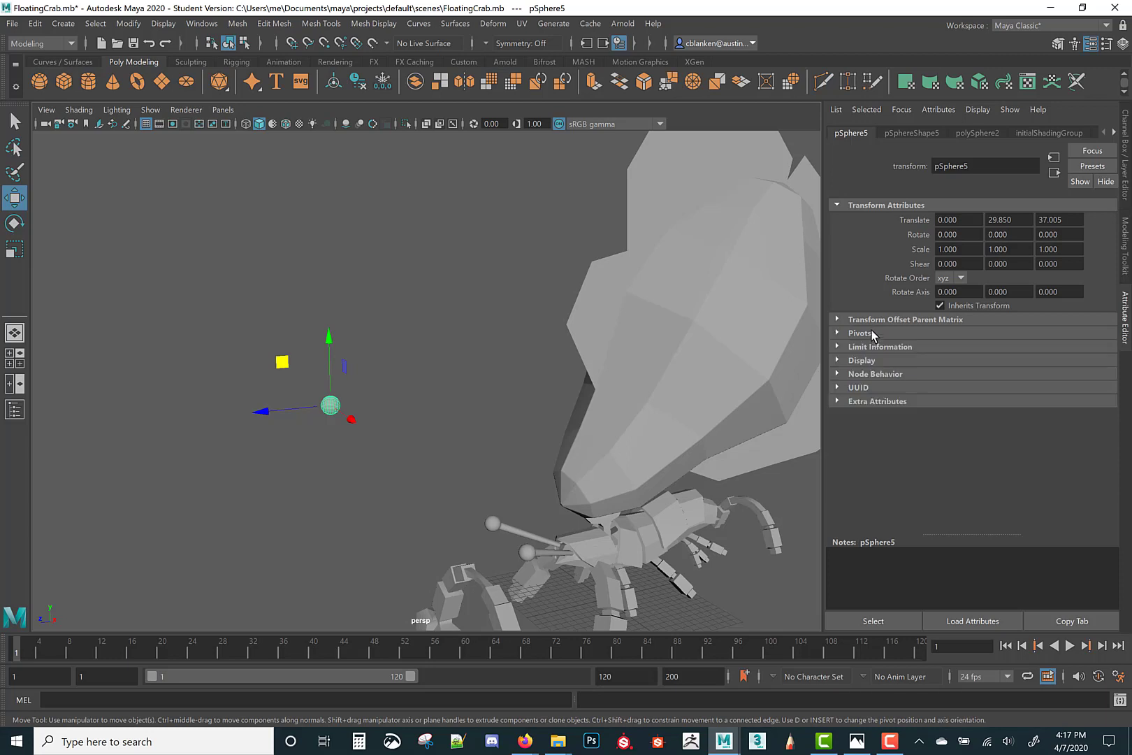
click(897, 134)
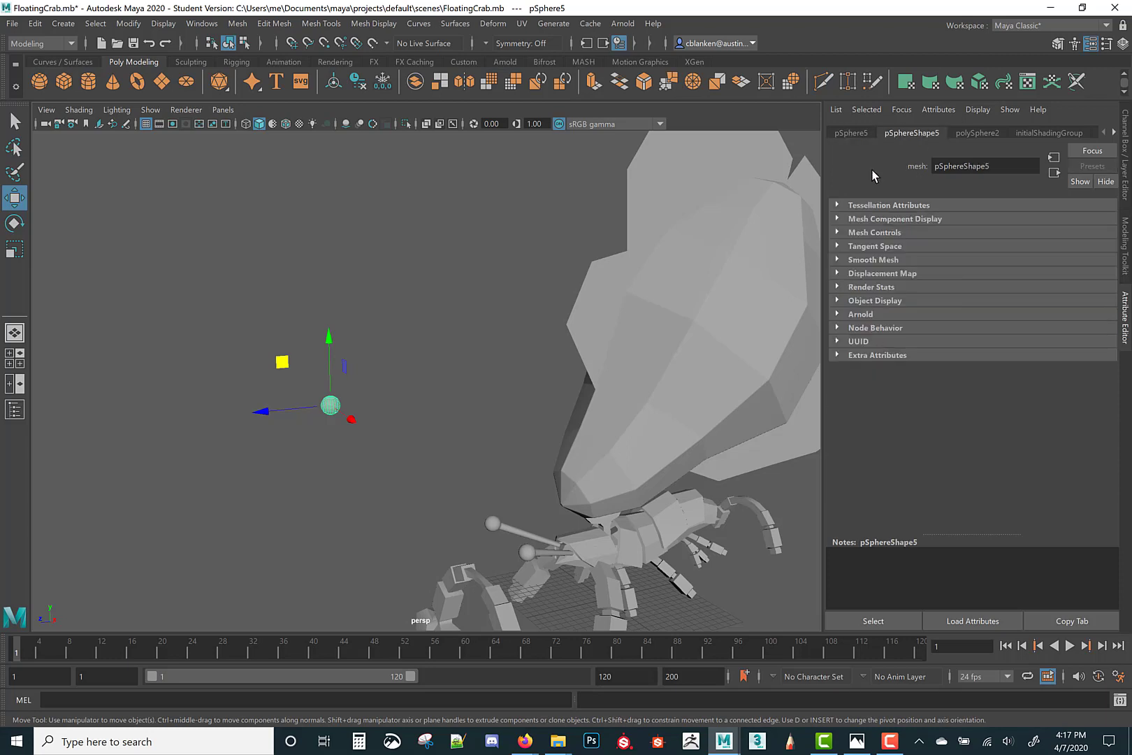
Set the sphere's Subdivisions Axis and Subdivisions Height to 8, and frame the sphere in the perspective view.
click(977, 134)
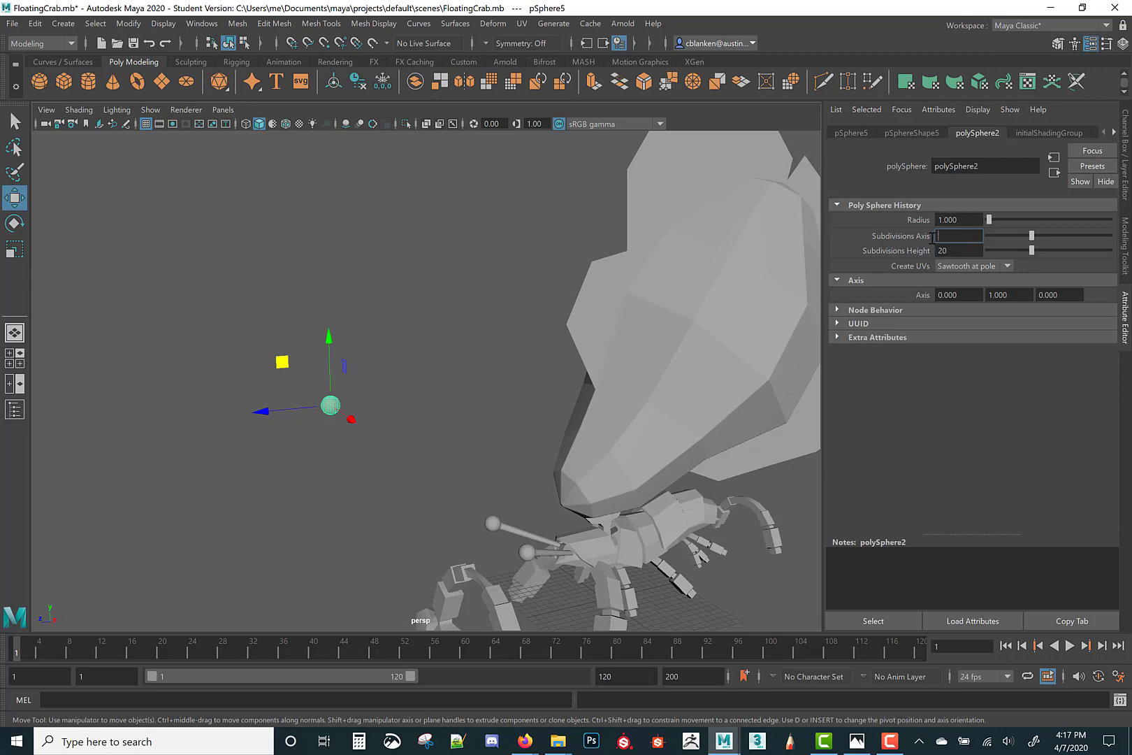
click(950, 251)
key(Return)
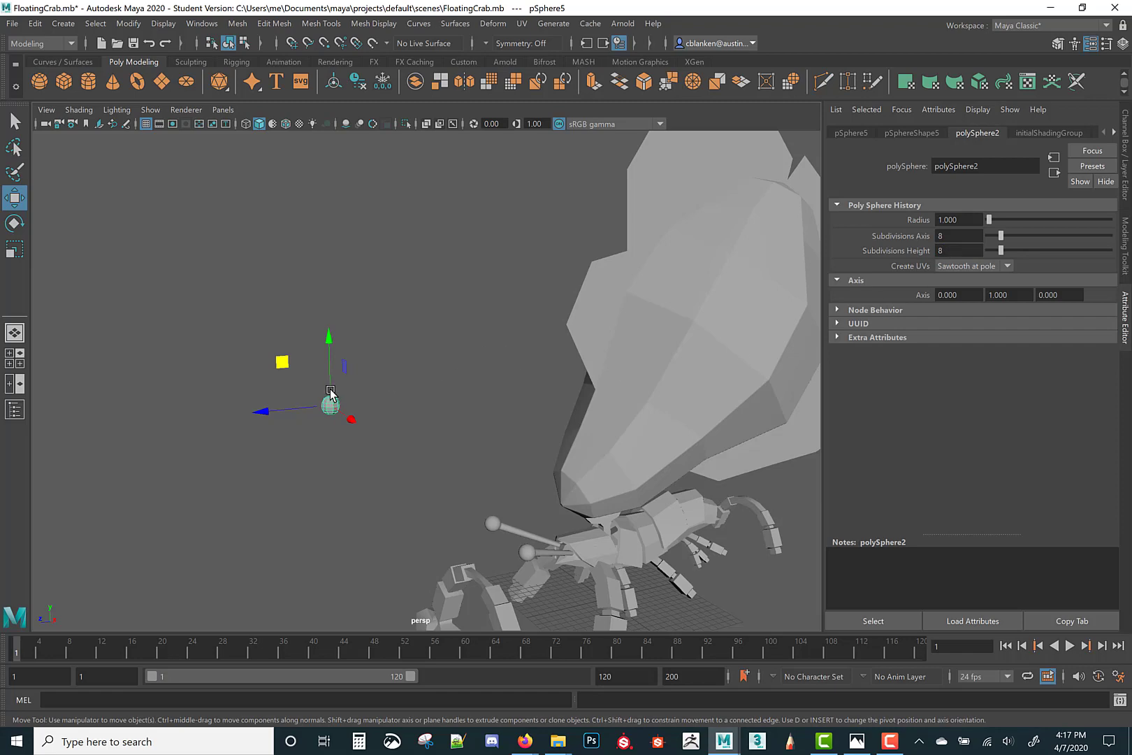
alt+right_drag(329, 393, 344, 450)
alt+drag(344, 450, 311, 412)
alt+middle_drag(339, 349, 401, 363)
alt+right_drag(401, 363, 410, 407)
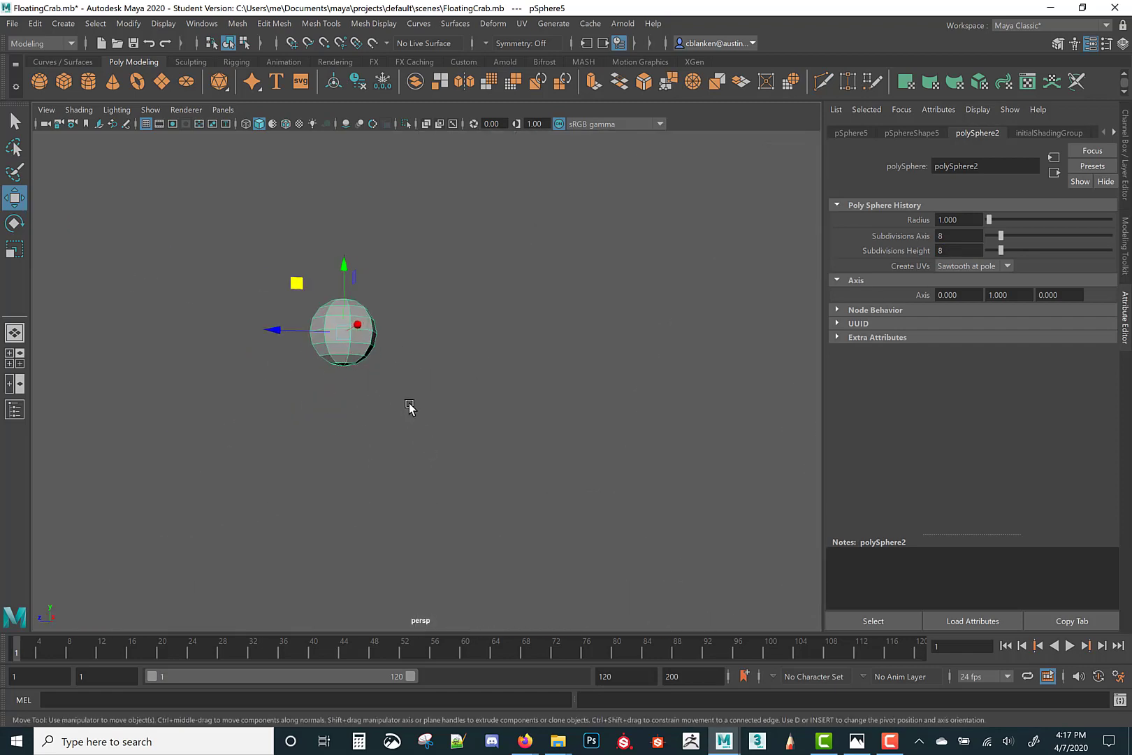
mouse_move(409, 404)
alt+mouse_down()
mouse_move(388, 393)
mouse_move(389, 407)
alt+mouse_up()
alt+right_drag(389, 407, 368, 299)
key(f)
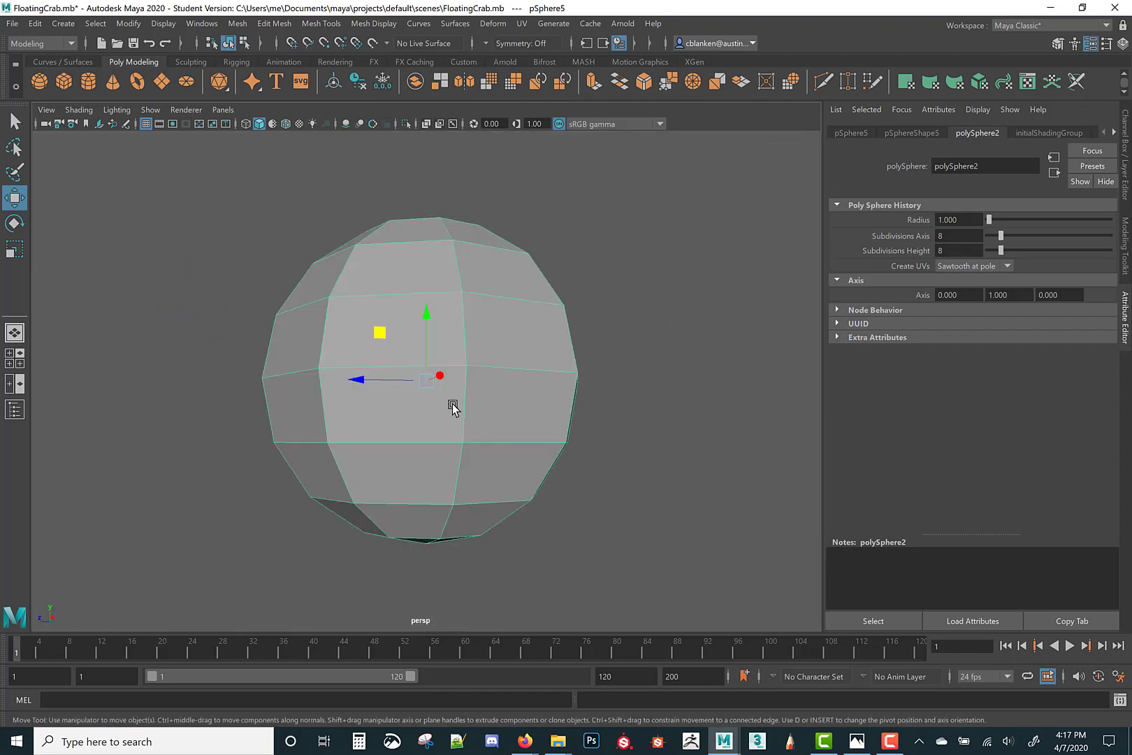
Try a Subdivisions Height of 16 on the sphere and undo the change.
alt+right_drag(453, 408, 508, 292)
alt+drag(508, 293, 769, 273)
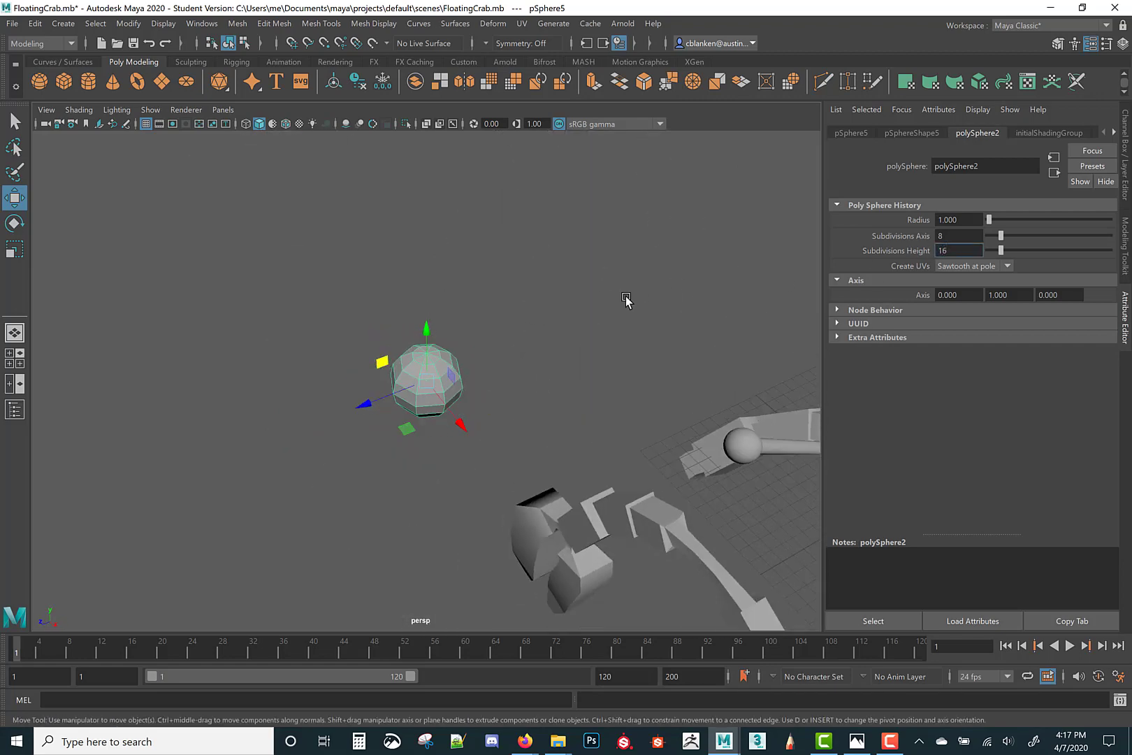
key(ctrl+z)
alt+drag(498, 412, 538, 382)
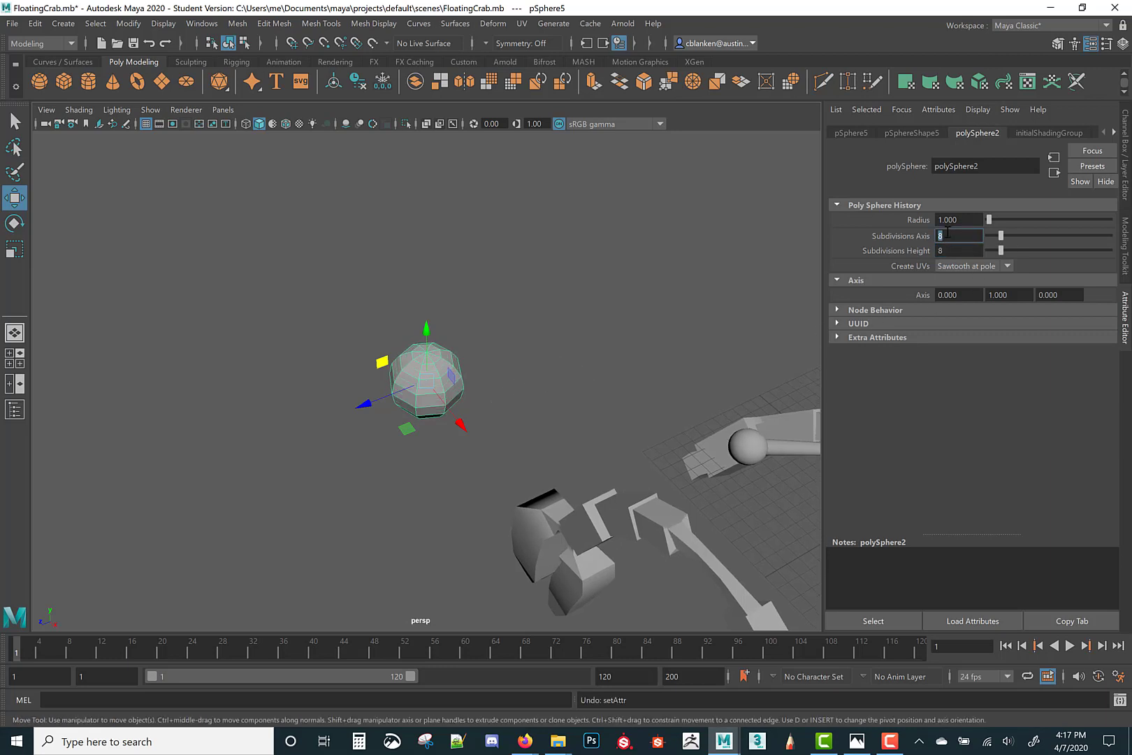
Try a Subdivisions Axis of 16 on the sphere, inspect its segments from several angles, and restore the value to 8.
key(Return)
alt+drag(614, 307, 538, 286)
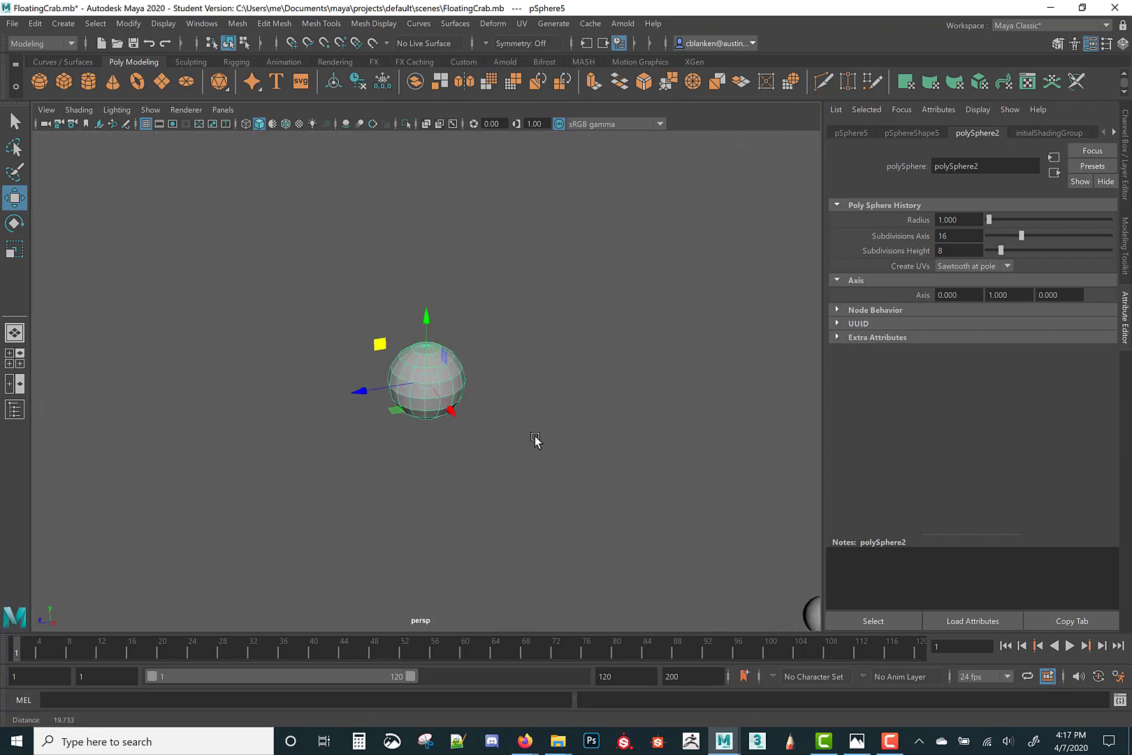
alt+drag(536, 442, 485, 399)
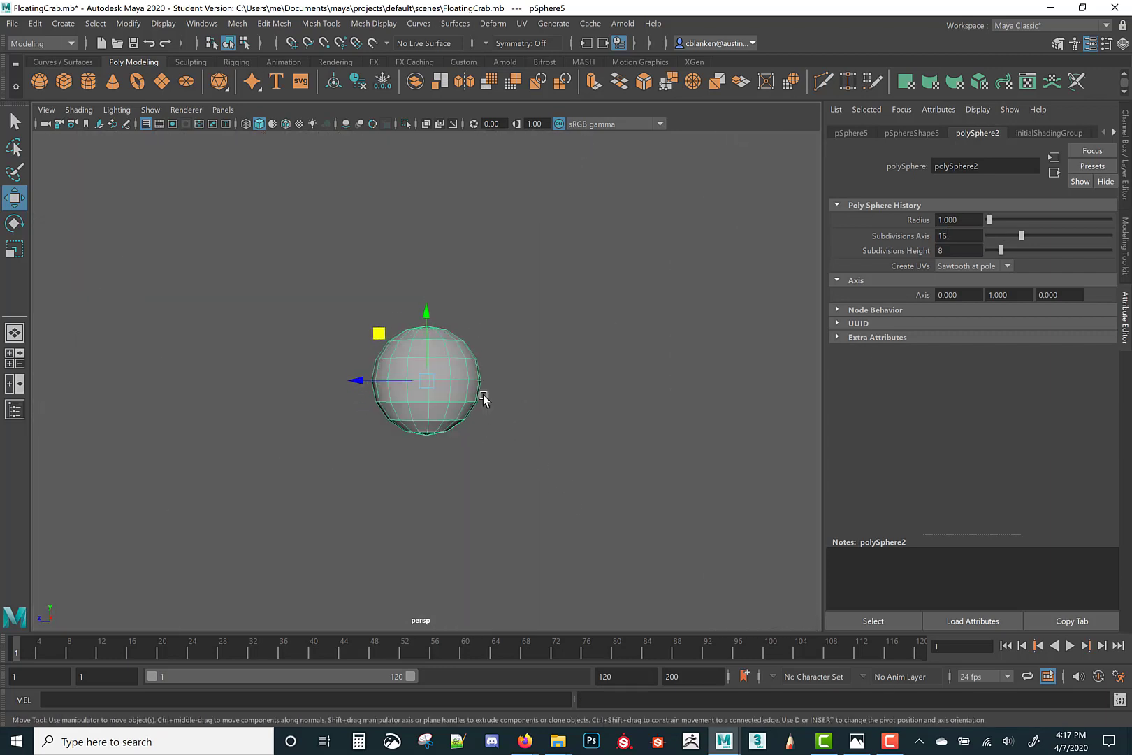
scroll(550, 451, up, 4)
alt+drag(542, 426, 530, 466)
scroll(640, 383, down, 2)
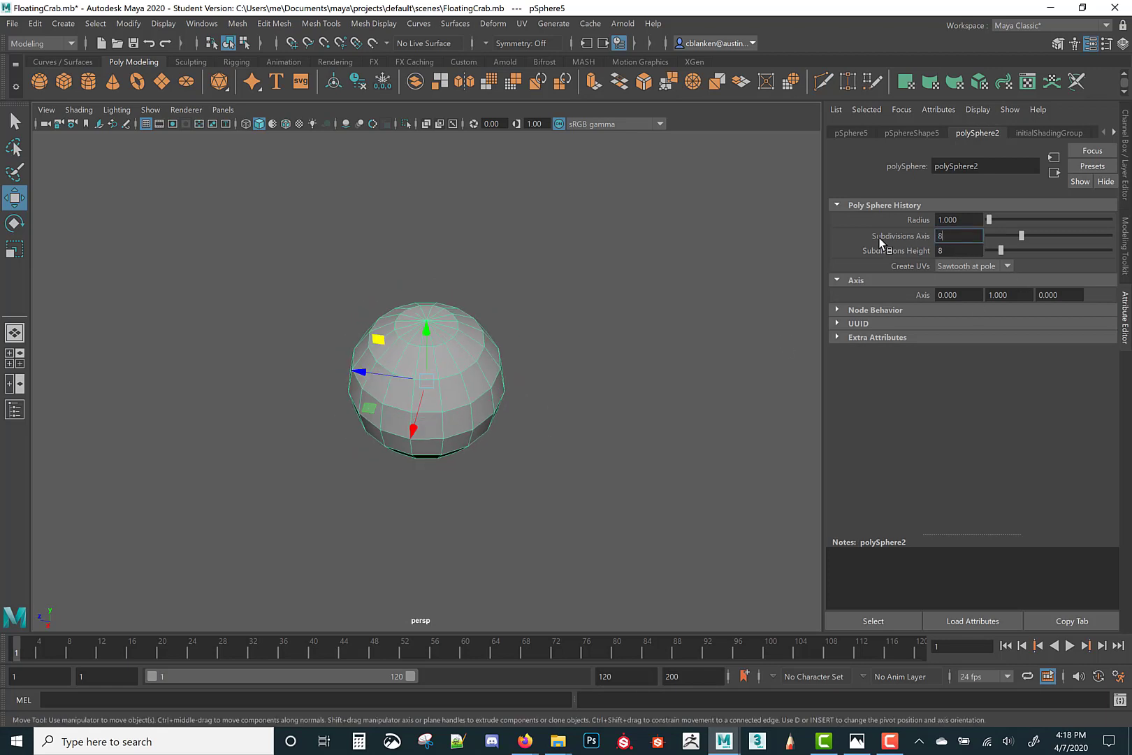
key(Return)
alt+drag(526, 364, 766, 697)
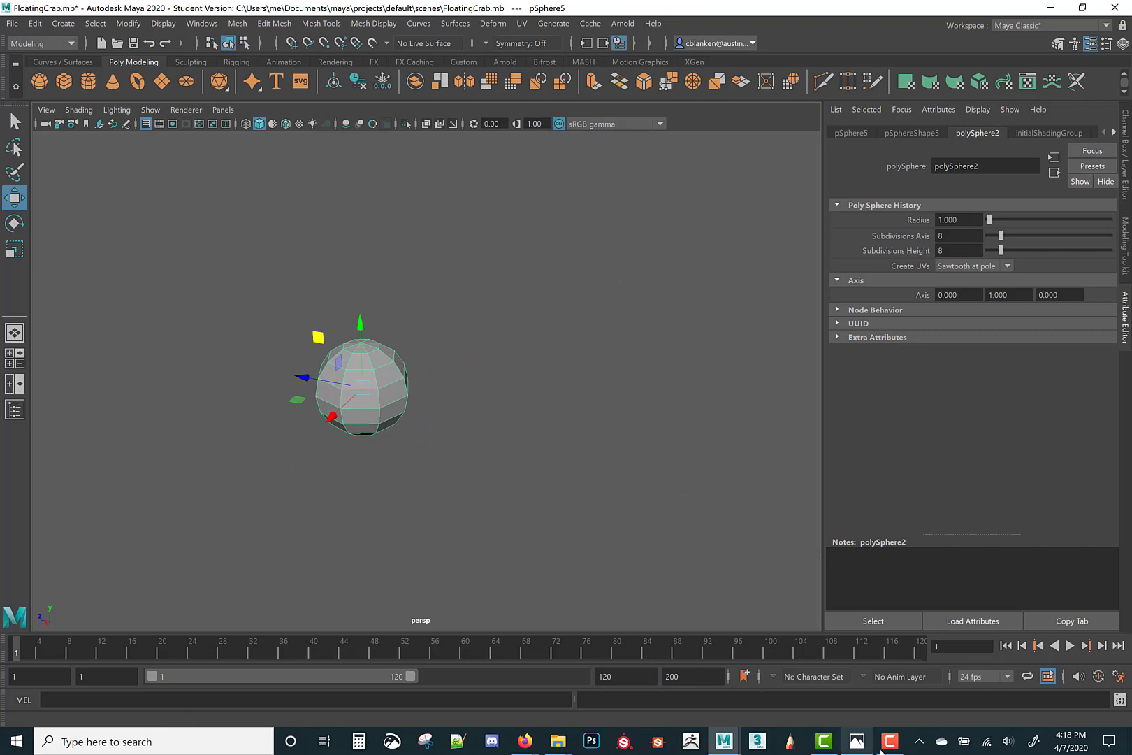
Switch to Photos to study the FloatingCrabthing_Color.jpg reference image, and return to Maya.
click(857, 741)
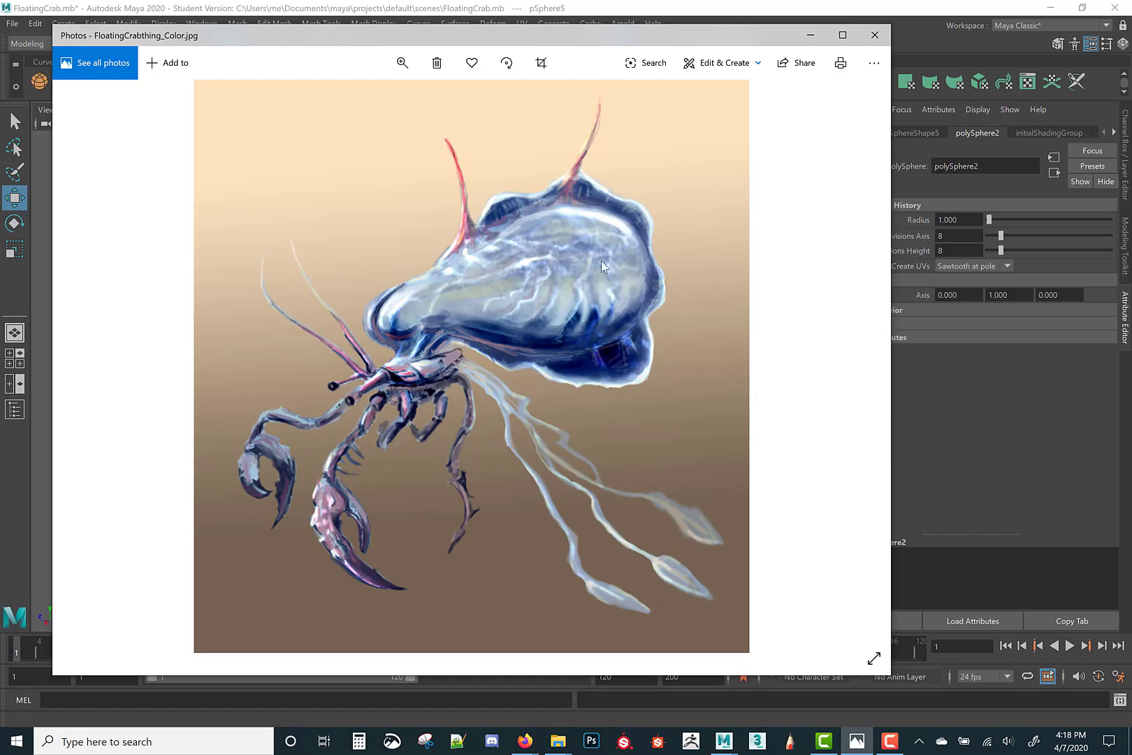
click(965, 414)
Rotate the sphere about its X axis until its poles point horizontally along the crab's length.
alt+right_drag(588, 484, 533, 421)
alt+drag(533, 420, 627, 441)
alt+right_drag(627, 440, 630, 381)
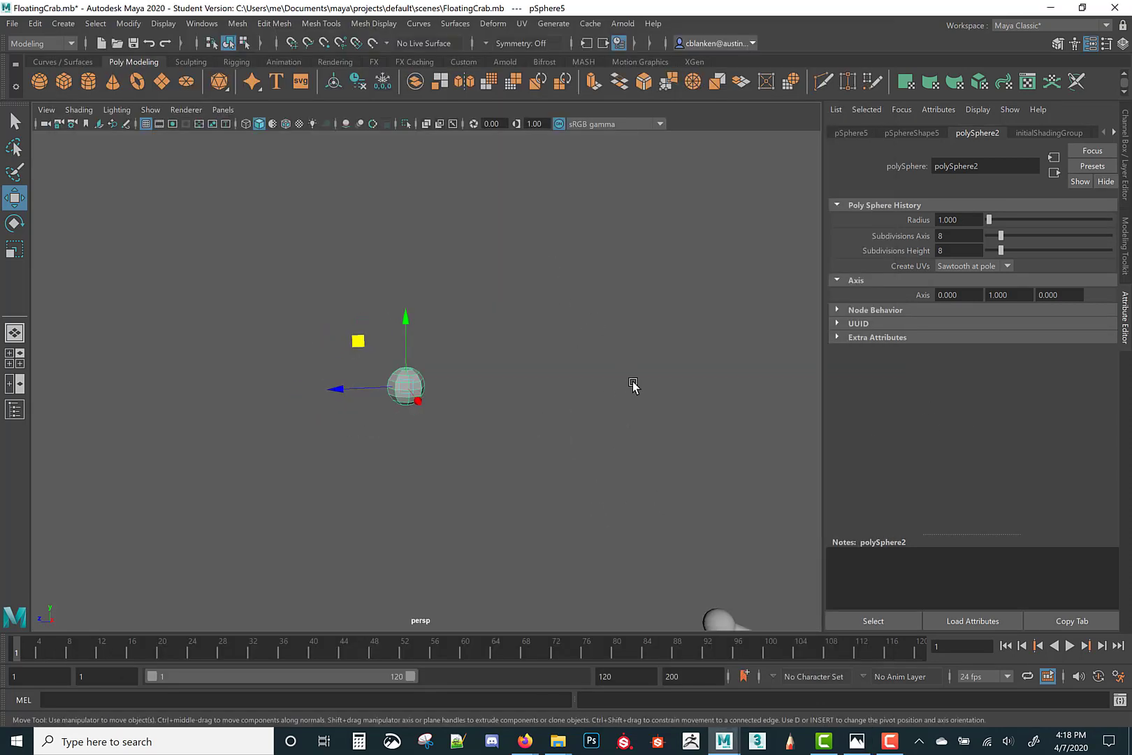
alt+drag(633, 386, 505, 316)
key(e)
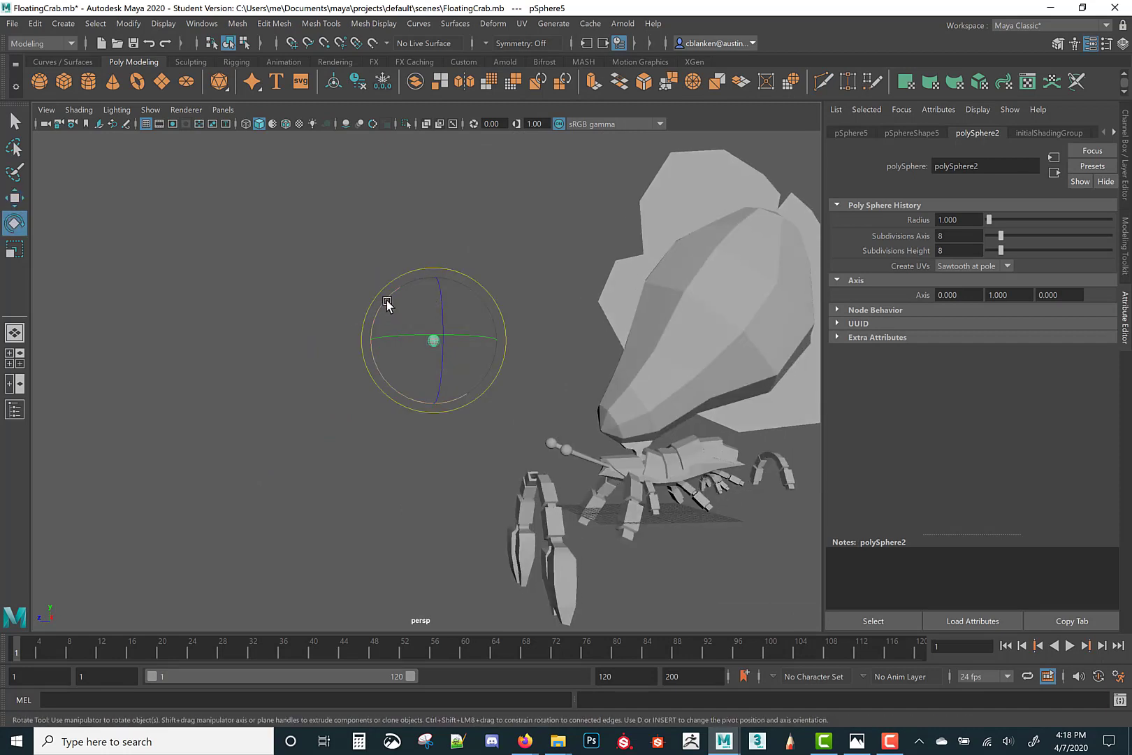
drag(386, 306, 498, 274)
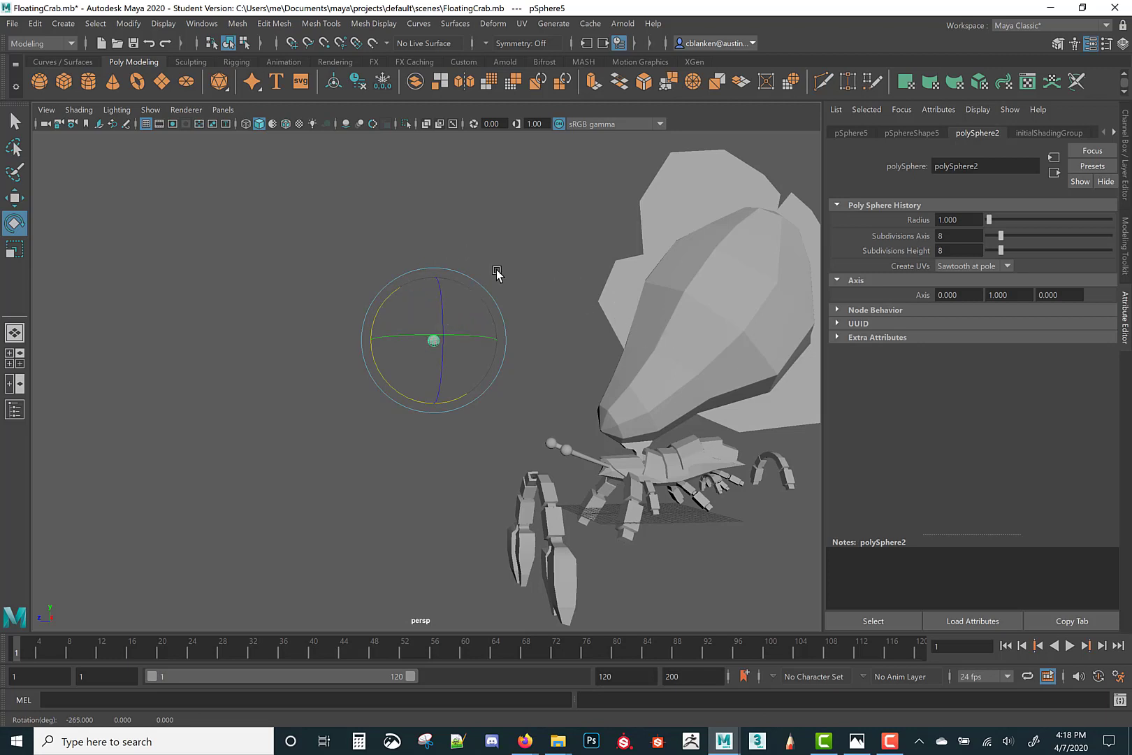
key(f)
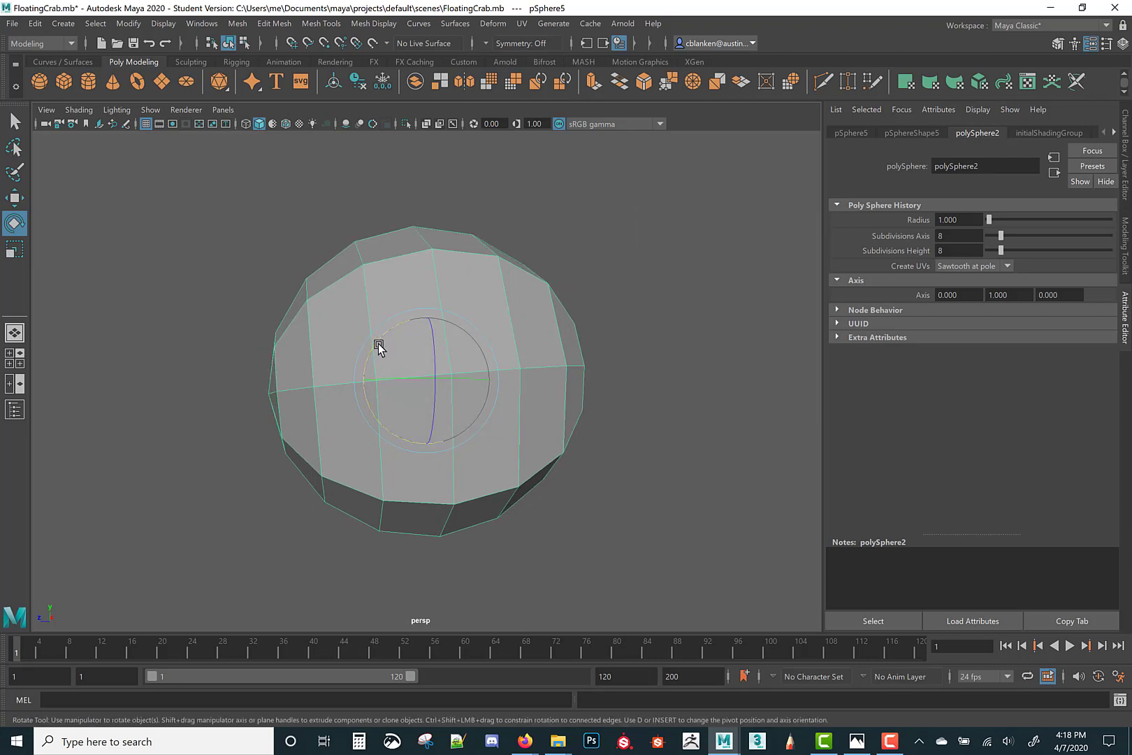
drag(378, 345, 378, 343)
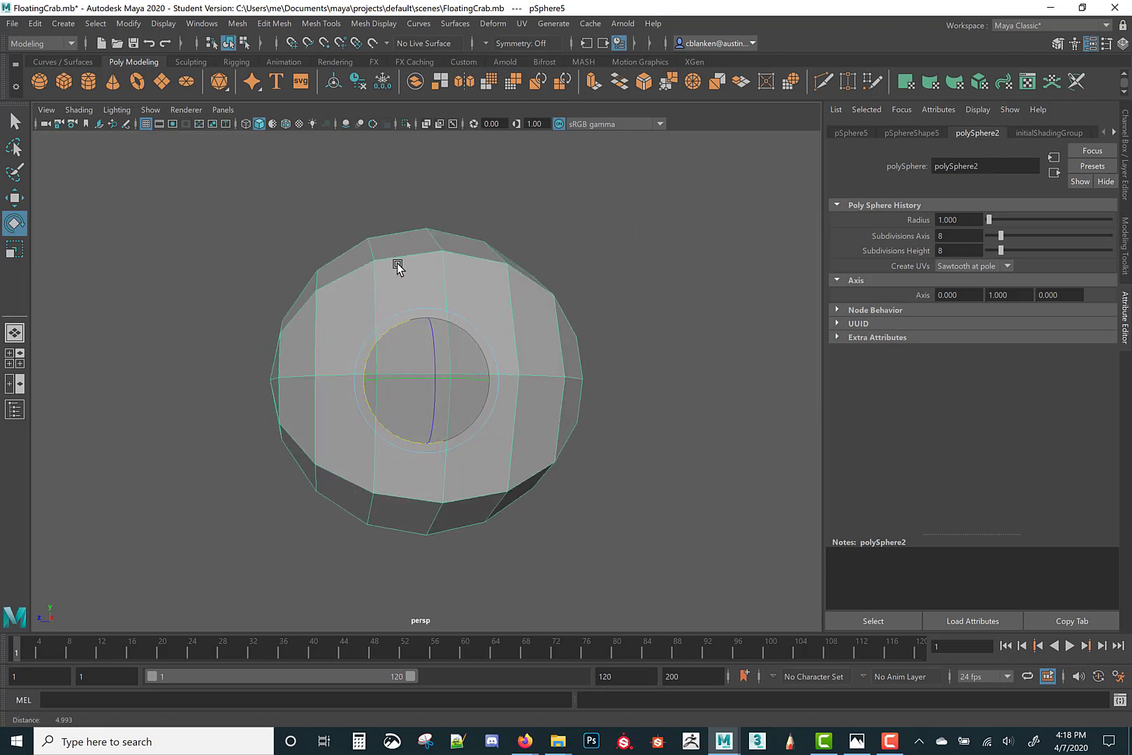
Scale the sphere up uniformly so it is large enough to work on beside the crab.
scroll(398, 266, down, 3)
alt+drag(398, 265, 529, 200)
scroll(529, 200, down, 8)
alt+drag(594, 328, 497, 353)
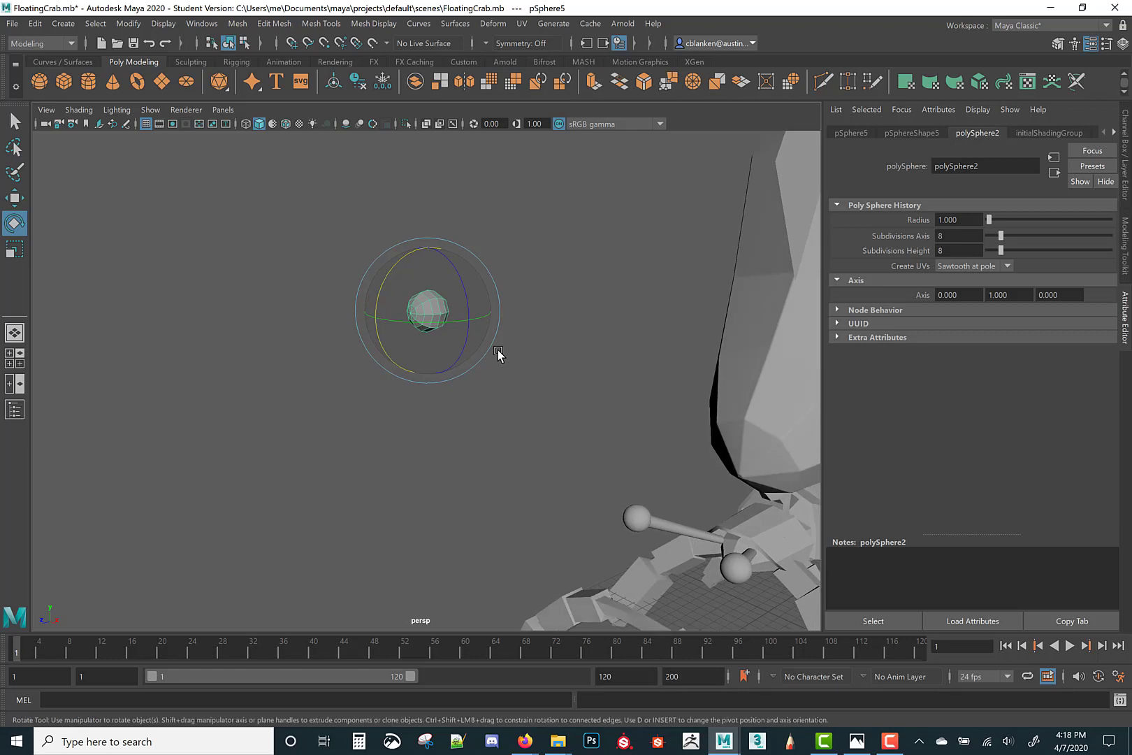
alt+drag(510, 384, 455, 207)
key(r)
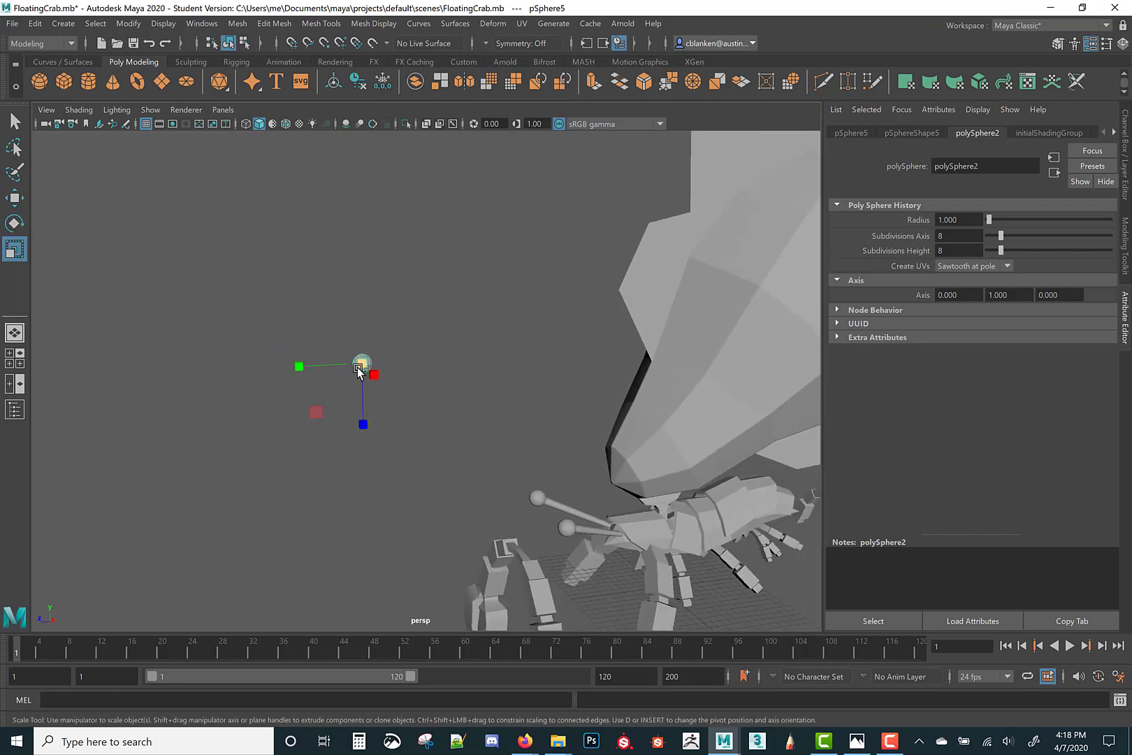
alt+drag(515, 303, 581, 274)
drag(480, 375, 458, 329)
Move the sphere upward and farther in front of the crab, and scale it up further.
key(w)
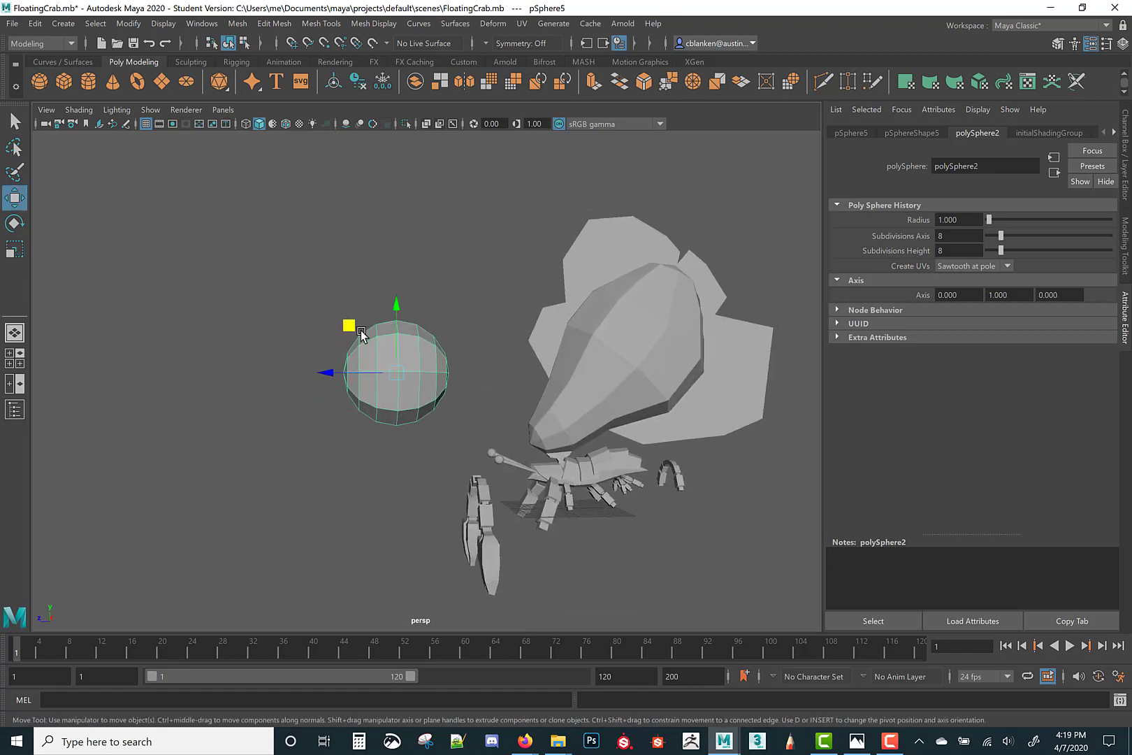
drag(349, 325, 269, 224)
scroll(414, 283, up, 2)
alt+middle_drag(414, 283, 513, 364)
mouse_move(513, 364)
alt+mouse_down()
mouse_move(521, 374)
mouse_move(517, 356)
alt+mouse_up()
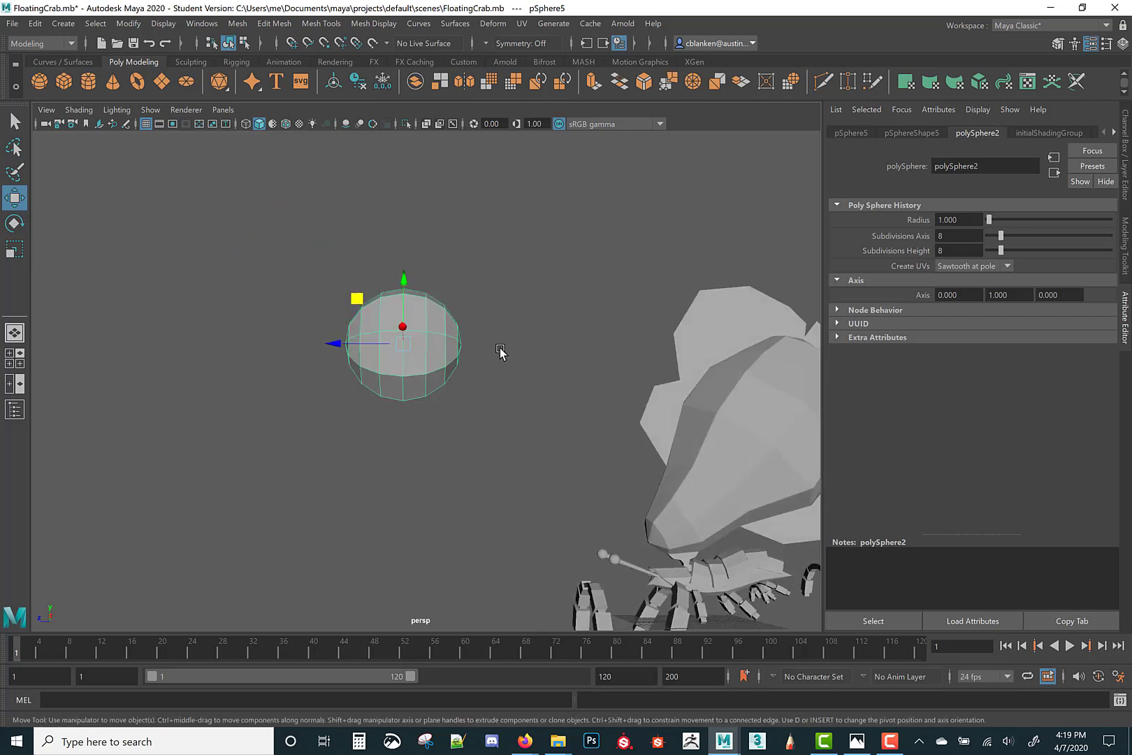
key(r)
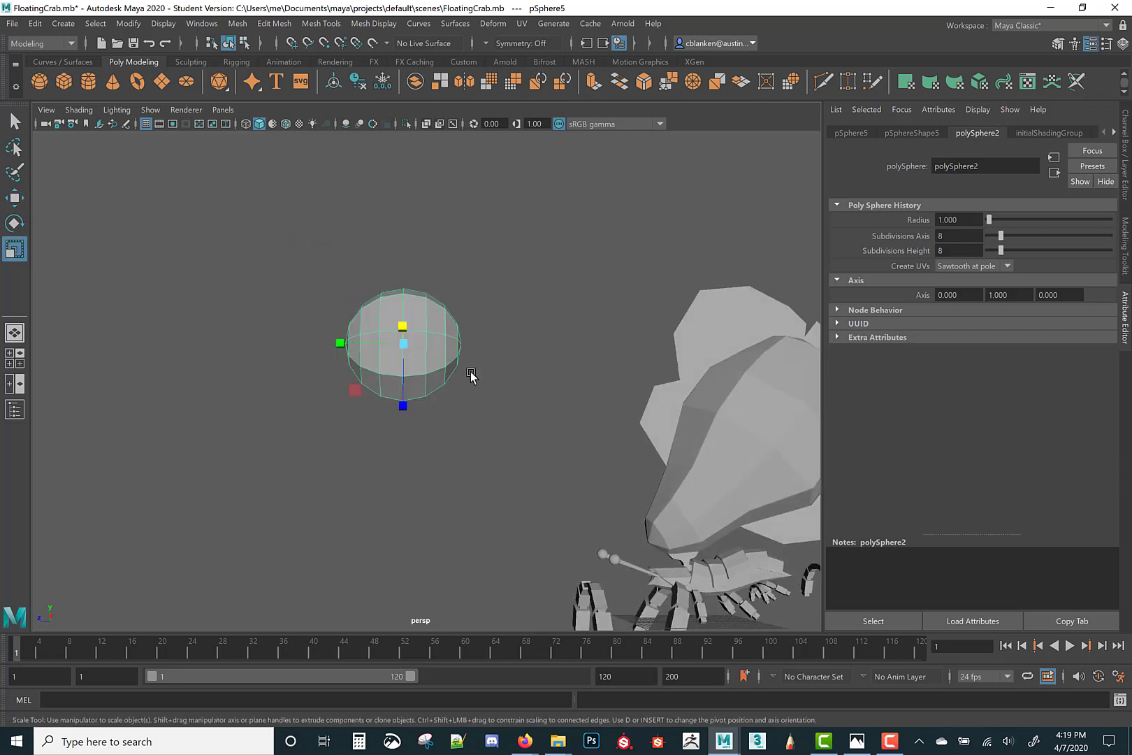
drag(398, 344, 552, 293)
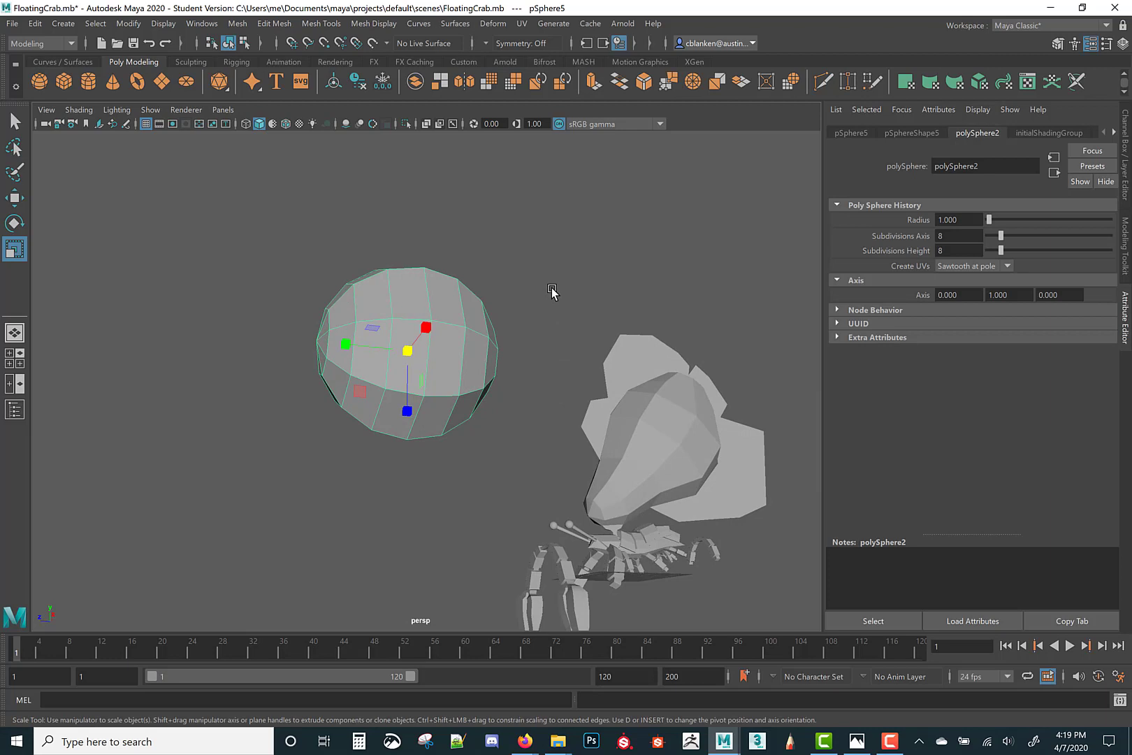
Switch the sphere from object mode to edge component selection.
right_click(551, 291)
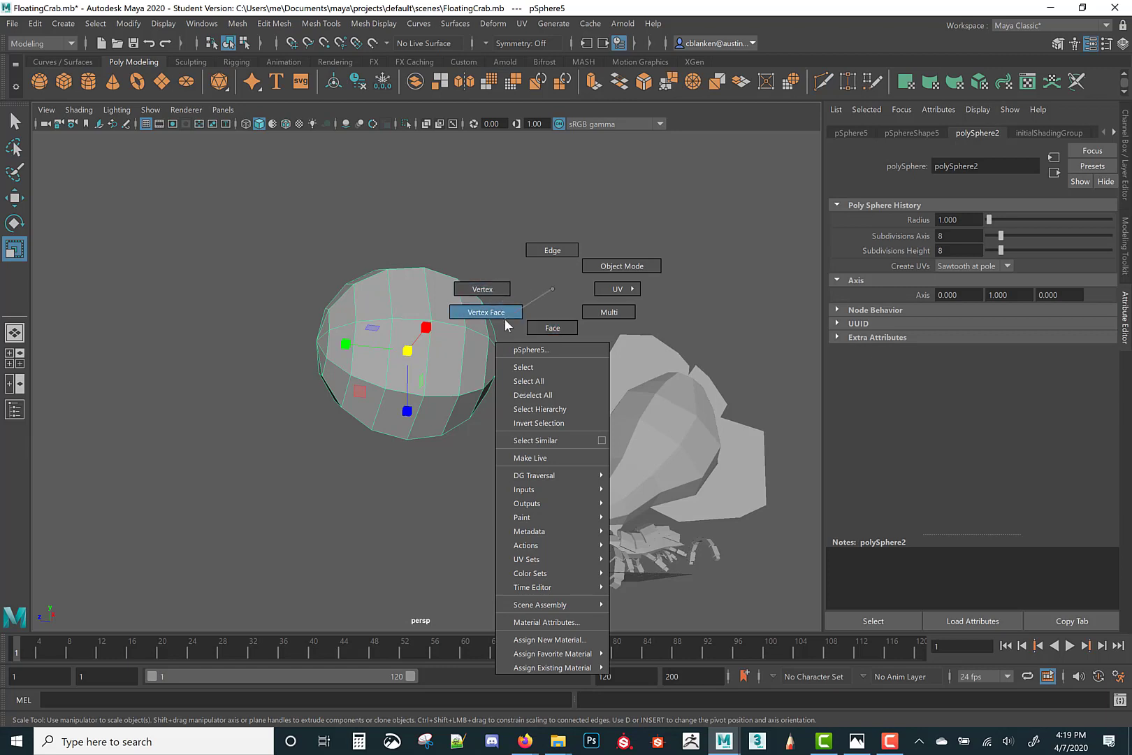
click(602, 272)
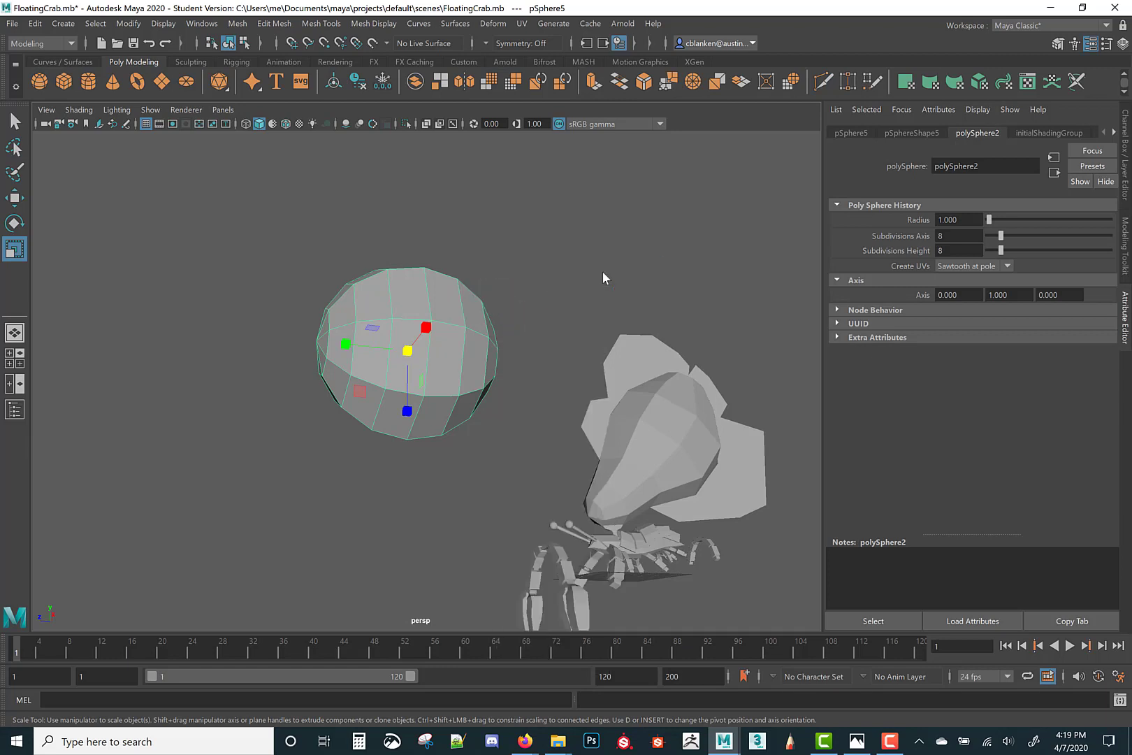
right_click(518, 323)
click(531, 251)
drag(417, 310, 405, 355)
key(ctrl+z)
alt+drag(558, 274, 558, 323)
click(546, 243)
Try marquee-selecting the edges at the end of the sphere facing away from the crab, and clear the selection.
drag(574, 191, 311, 468)
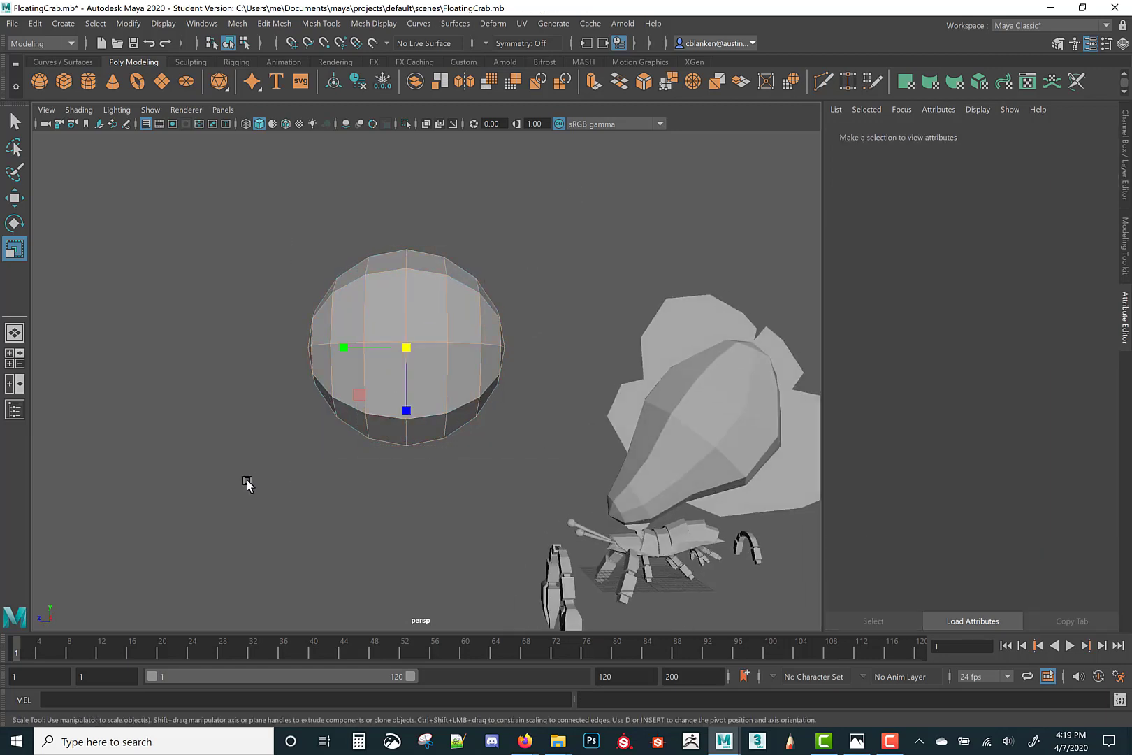
drag(257, 257, 343, 446)
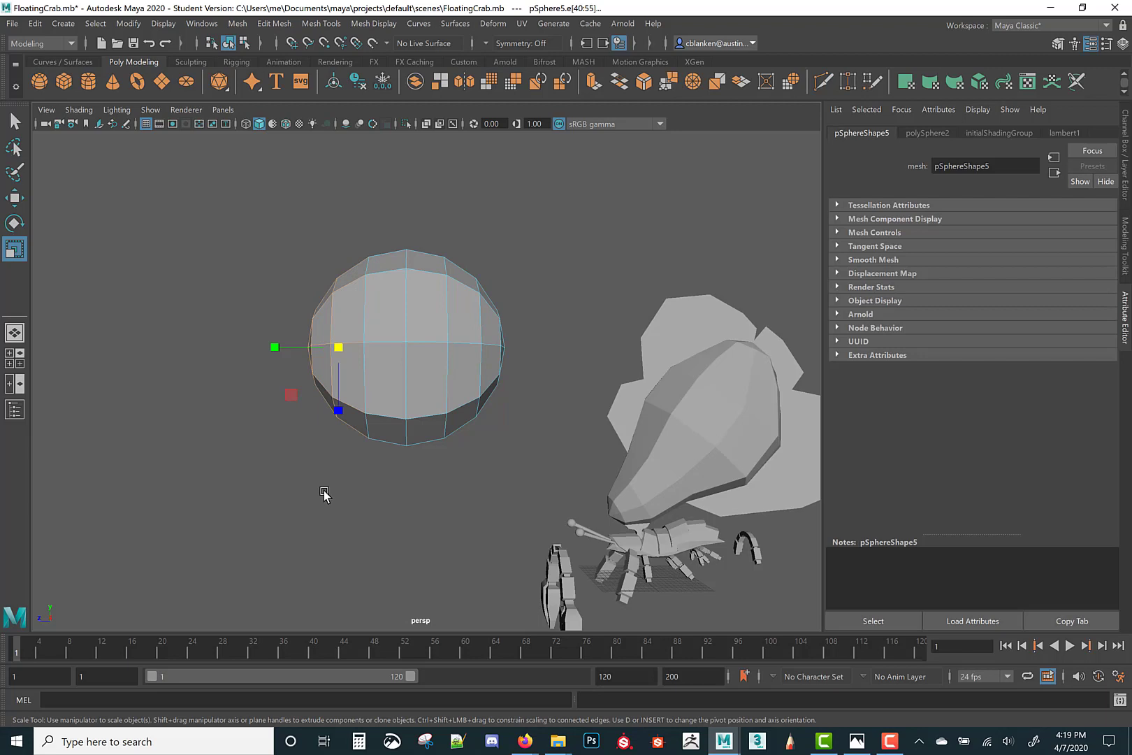
drag(356, 503, 356, 503)
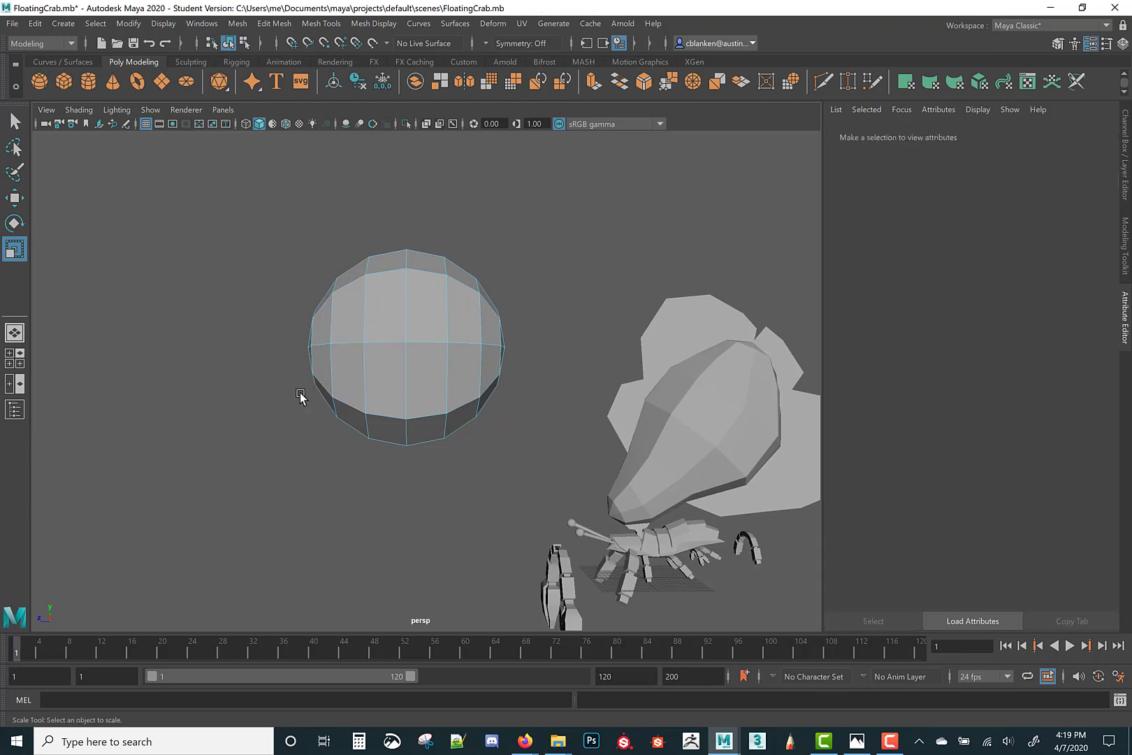
drag(314, 424, 329, 487)
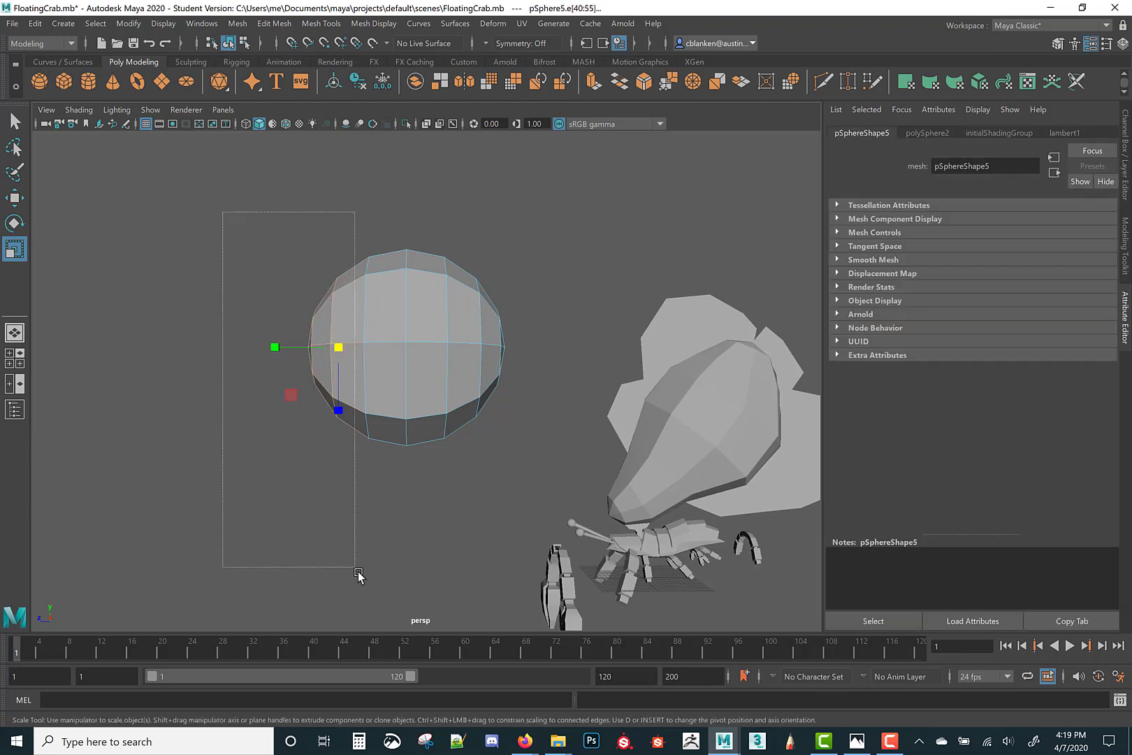
drag(358, 574, 340, 561)
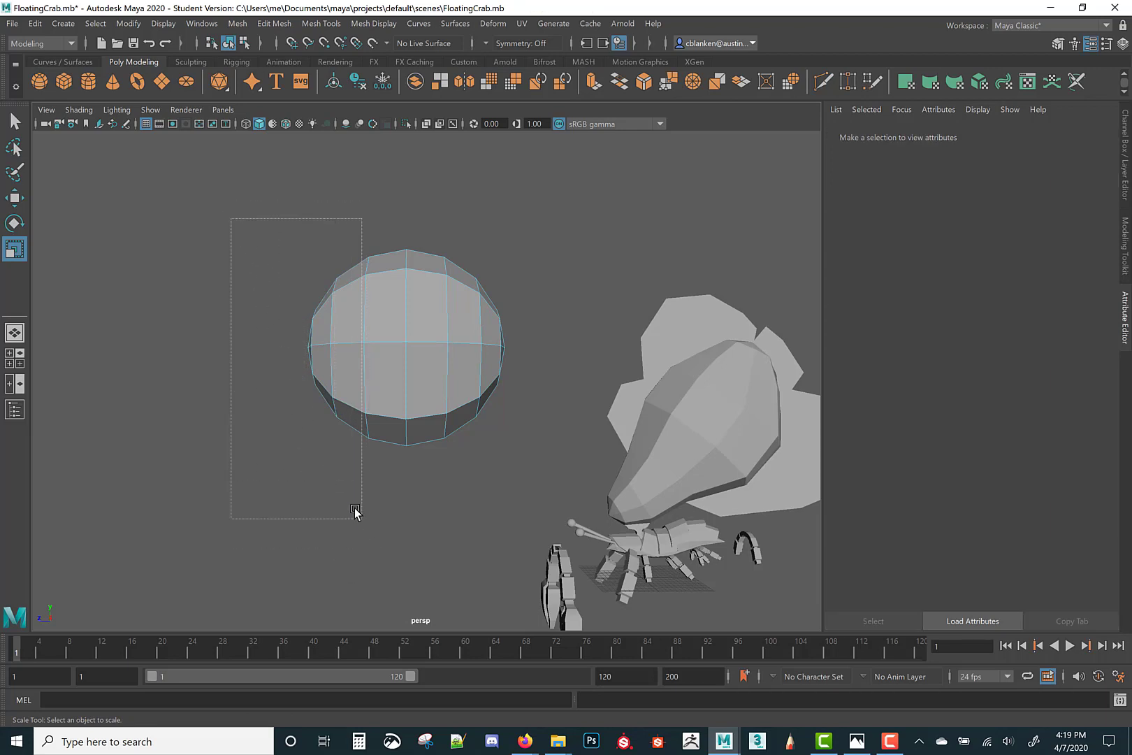
drag(355, 511, 357, 512)
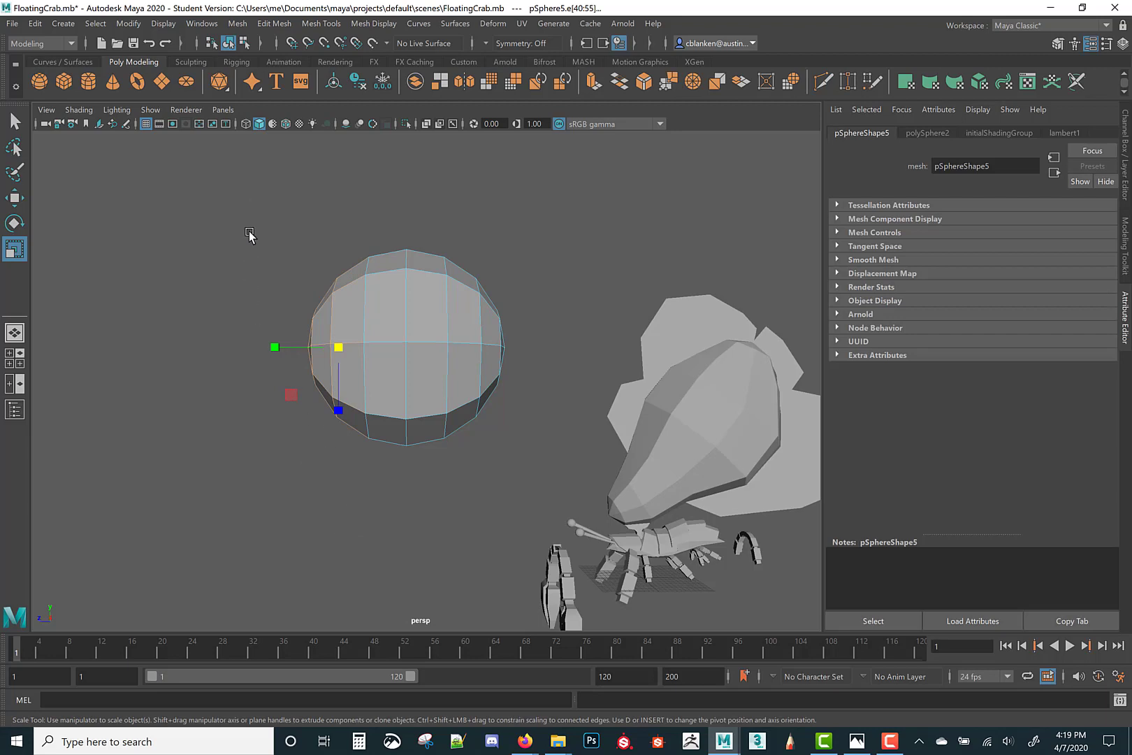
click(350, 497)
mouse_move(350, 497)
alt+mouse_down()
mouse_move(339, 513)
mouse_move(349, 510)
mouse_move(334, 508)
alt+mouse_up()
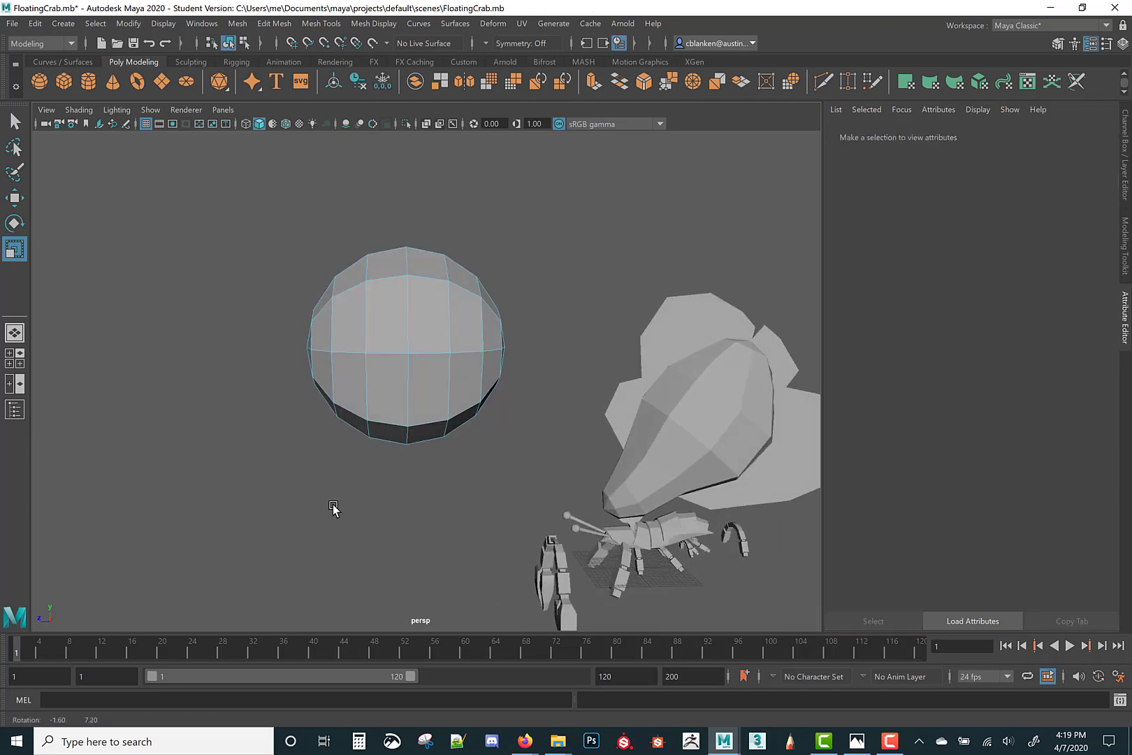
Marquee-select edges on the sphere's half facing away from the crab, adding a second group to the selection.
drag(334, 448, 346, 421)
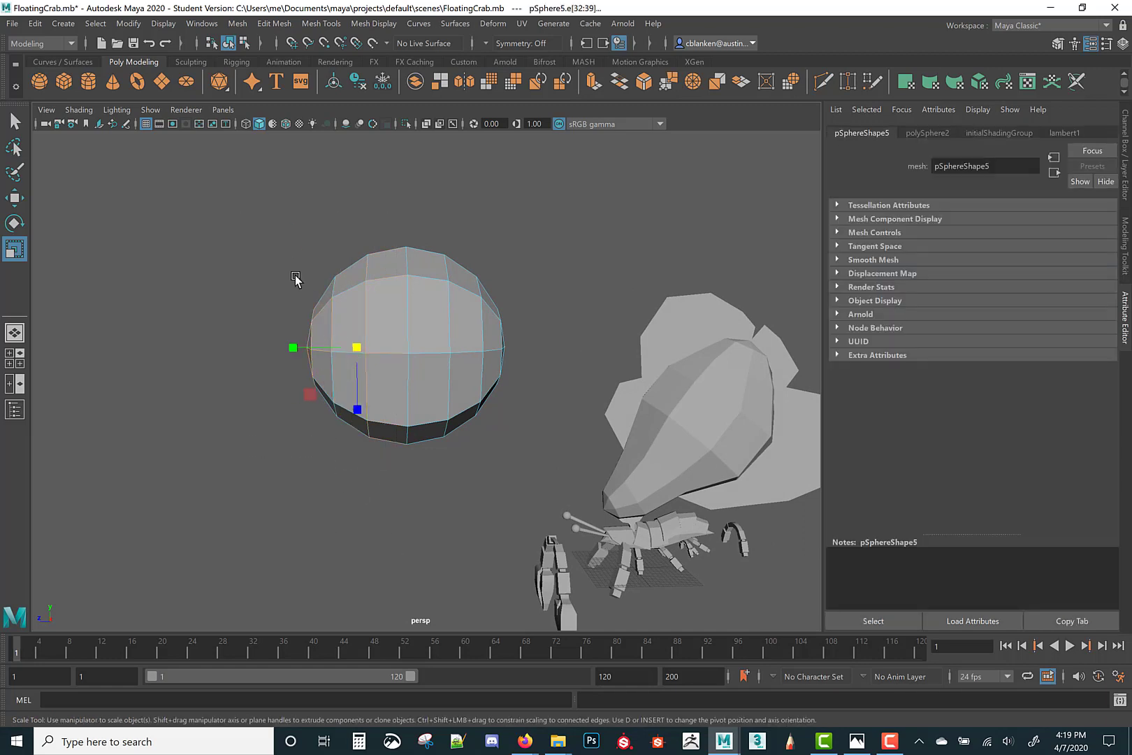
shift+drag(382, 544, 324, 436)
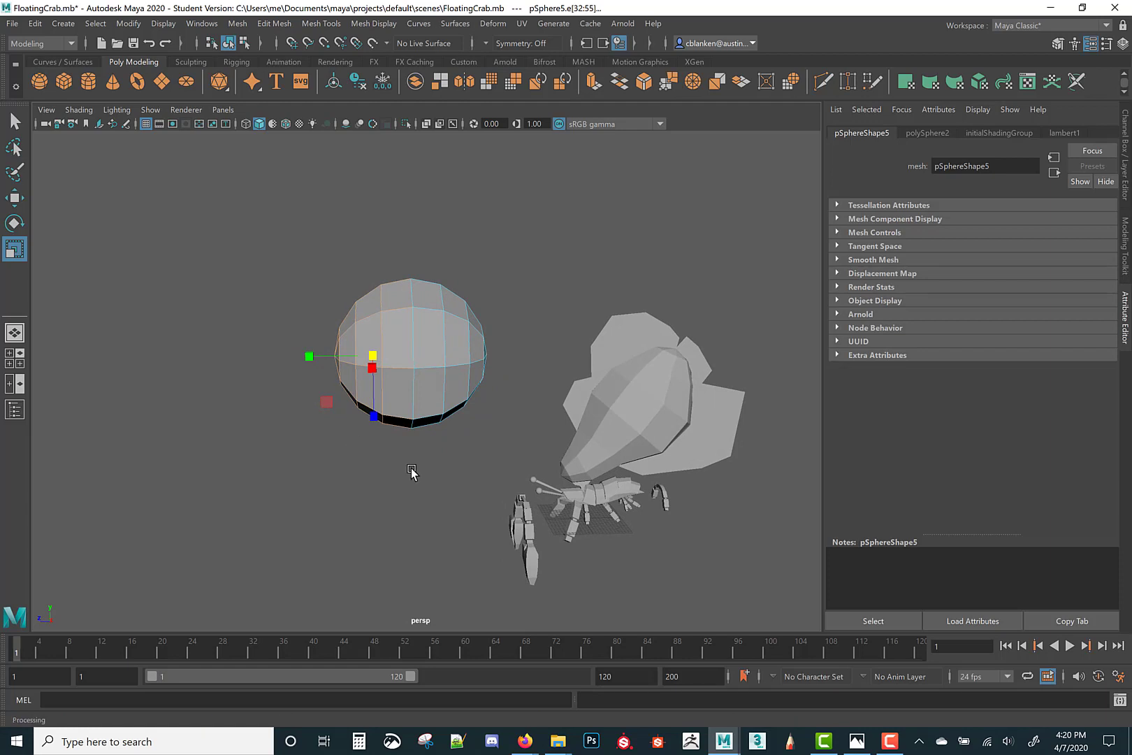
mouse_move(446, 510)
alt+mouse_down()
mouse_move(465, 476)
mouse_move(444, 518)
mouse_move(425, 503)
alt+mouse_up()
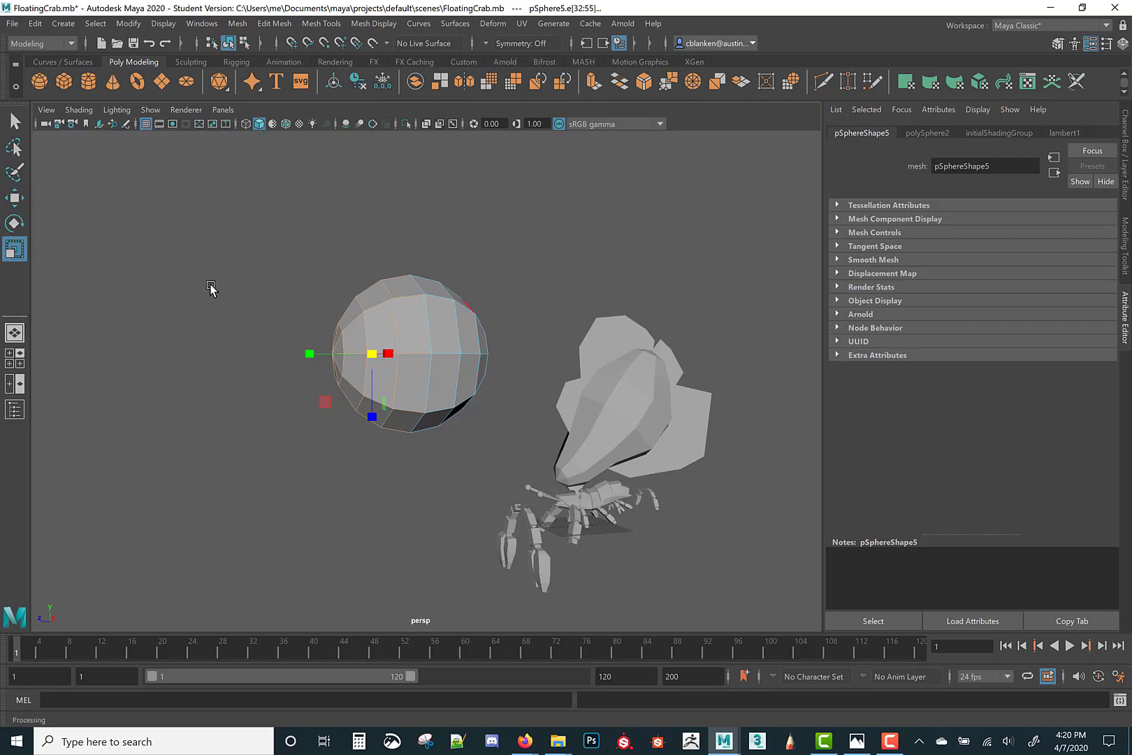
Try the World, Component and Normal axis orientations for the Scale tool, return to Object, and close its settings.
double_click(10, 251)
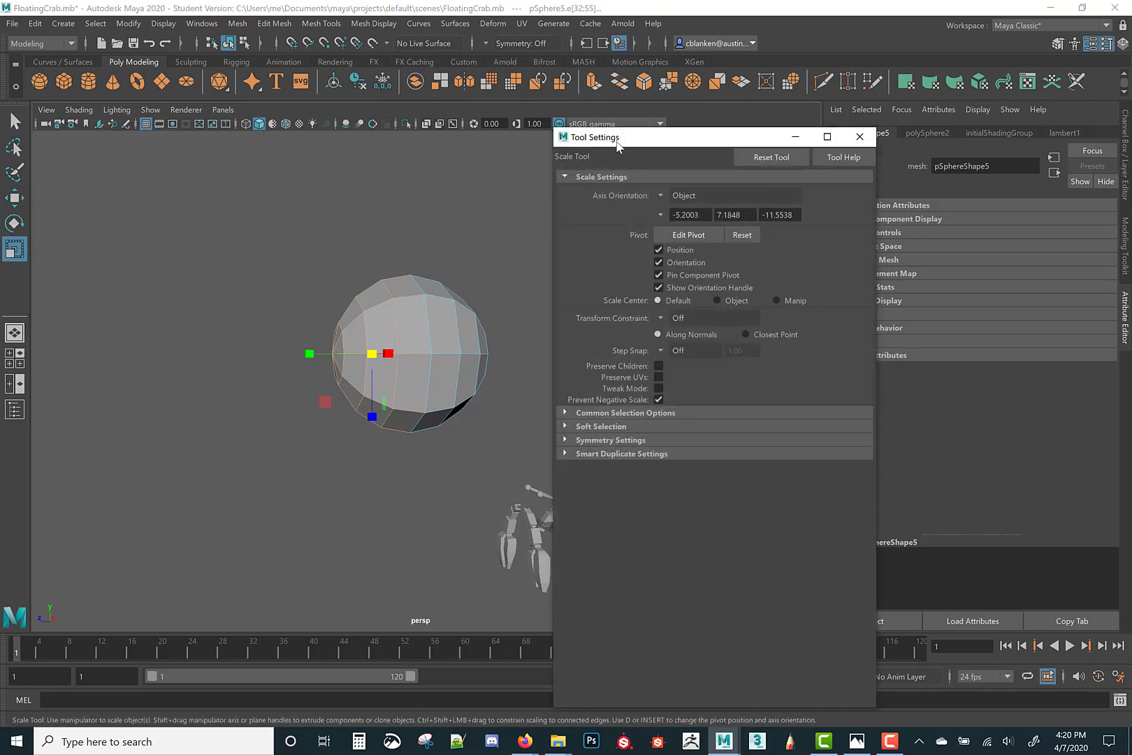
drag(597, 136, 619, 160)
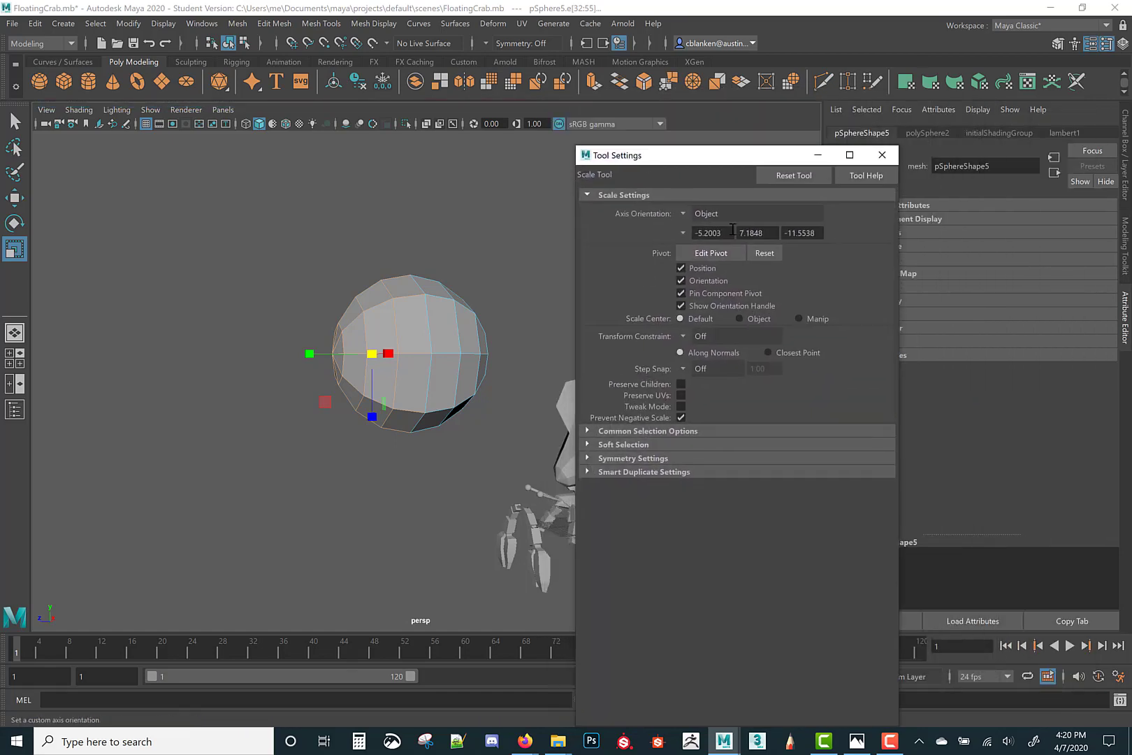
click(683, 213)
click(714, 237)
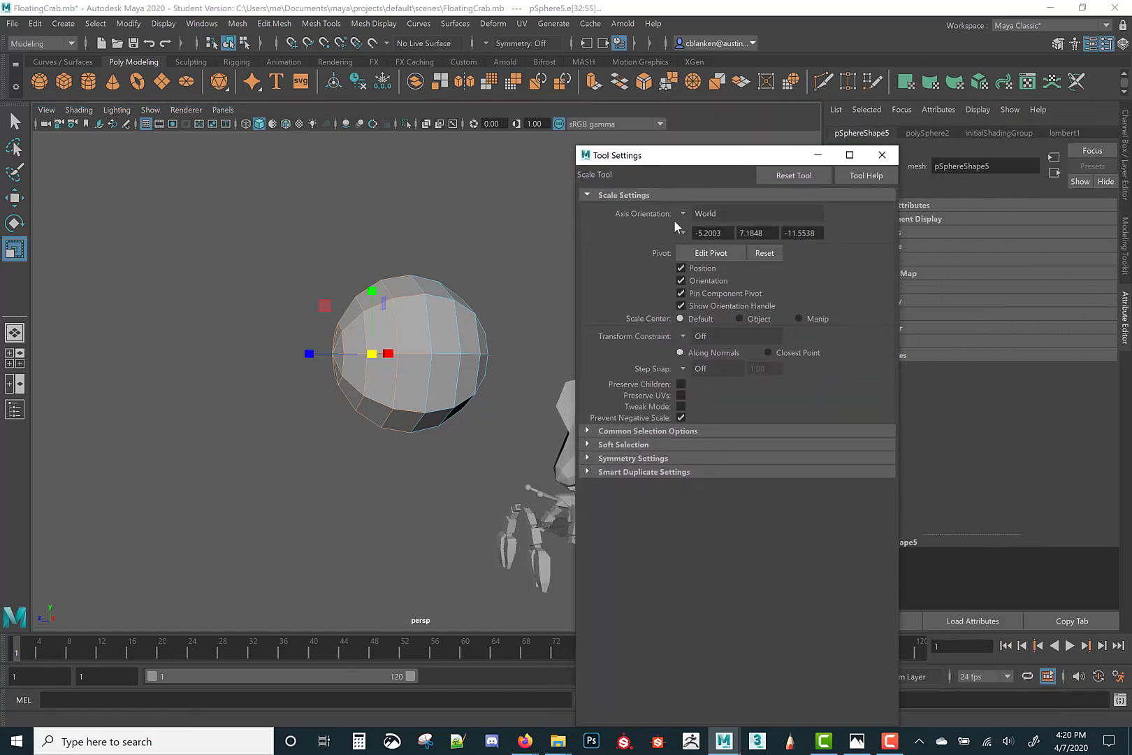
click(687, 213)
click(709, 252)
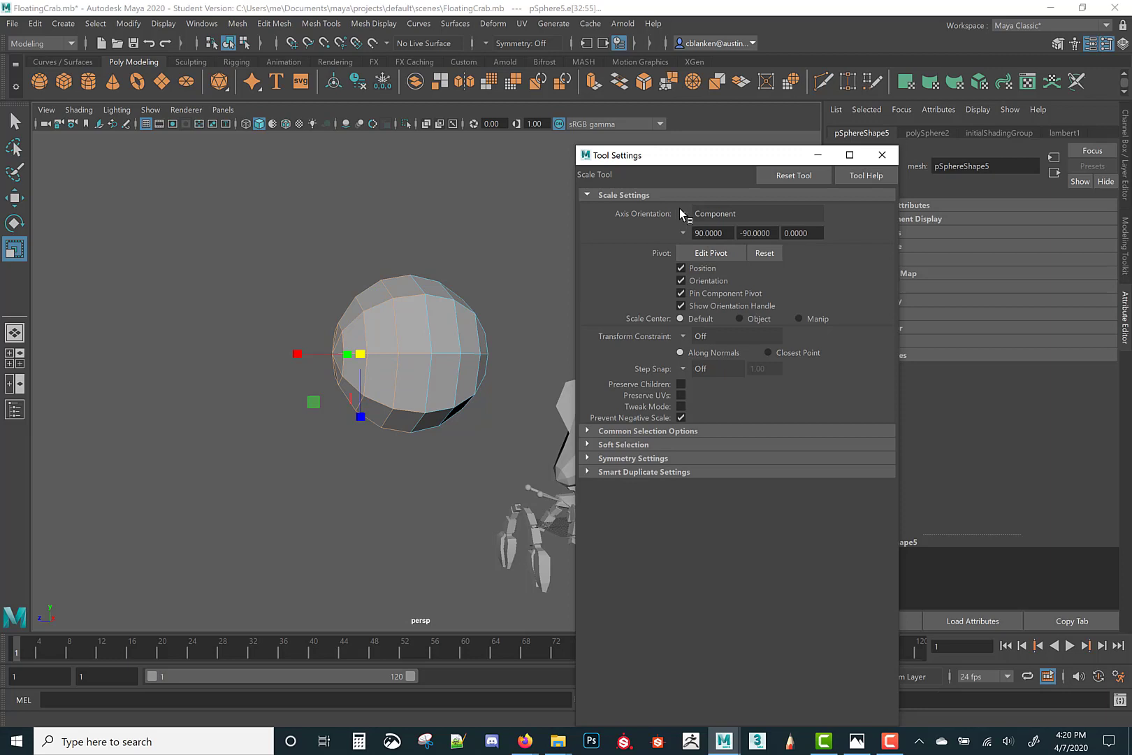
click(681, 212)
click(712, 274)
click(681, 213)
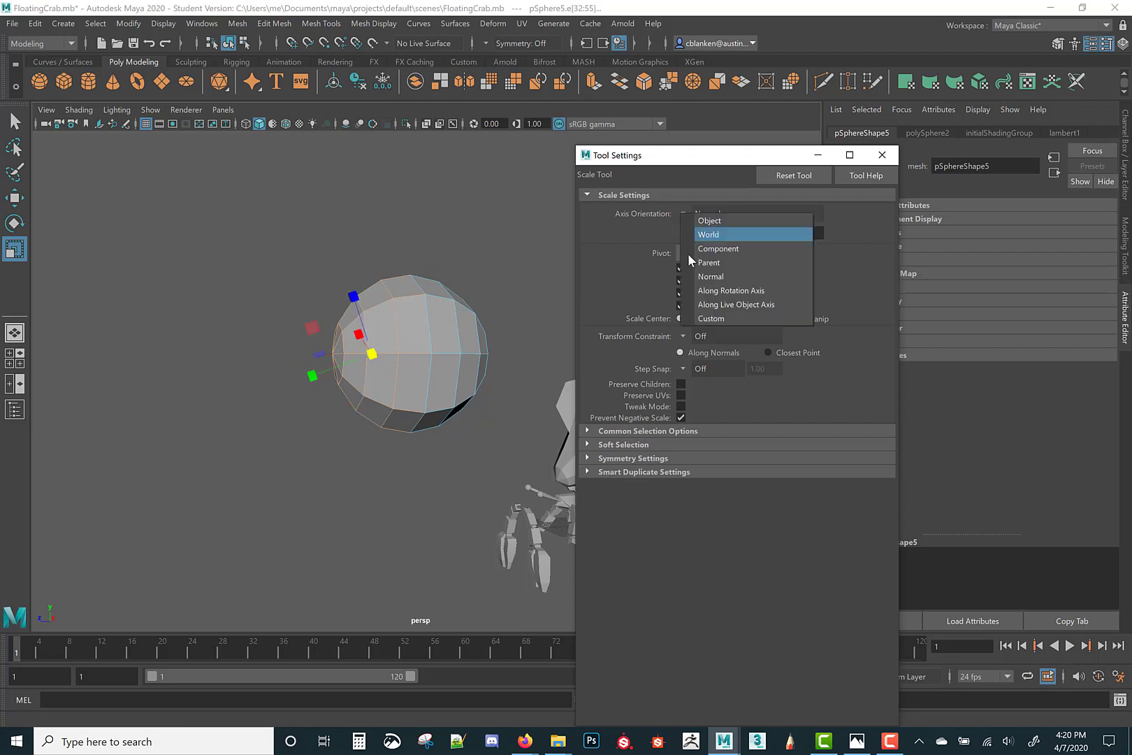
click(707, 221)
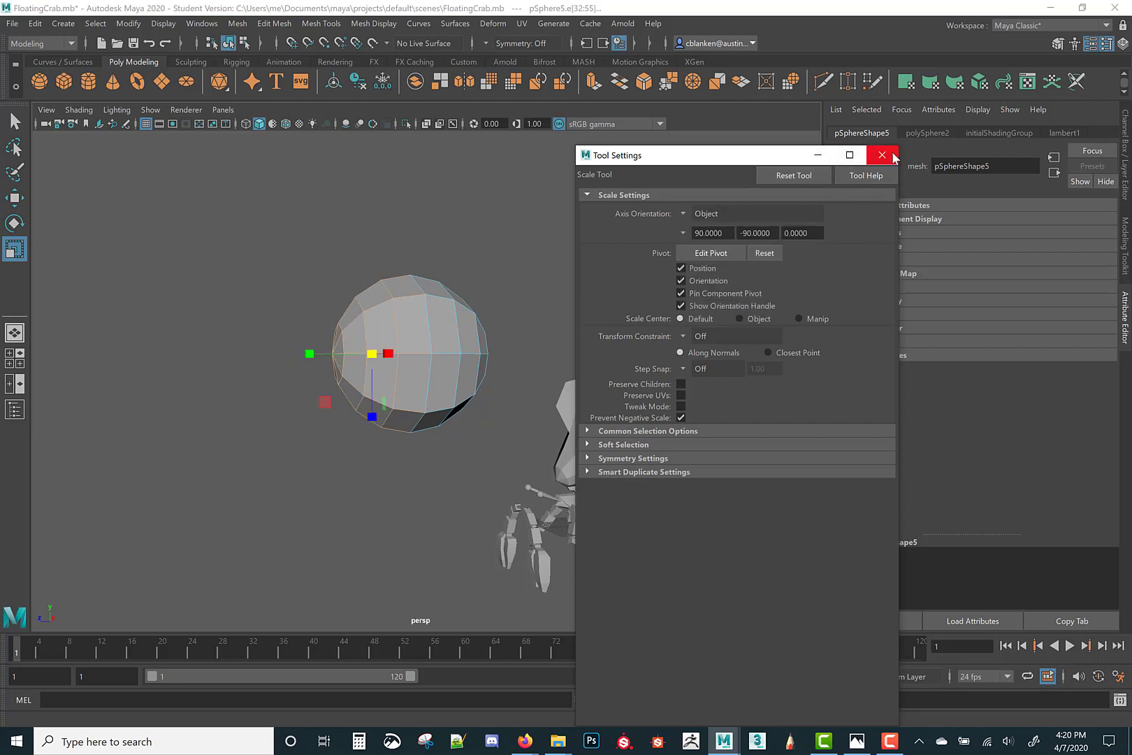
click(882, 155)
Clear the edge selection, return the sphere to object mode, rotate it freely to a tilted angle, and deselect it.
click(480, 341)
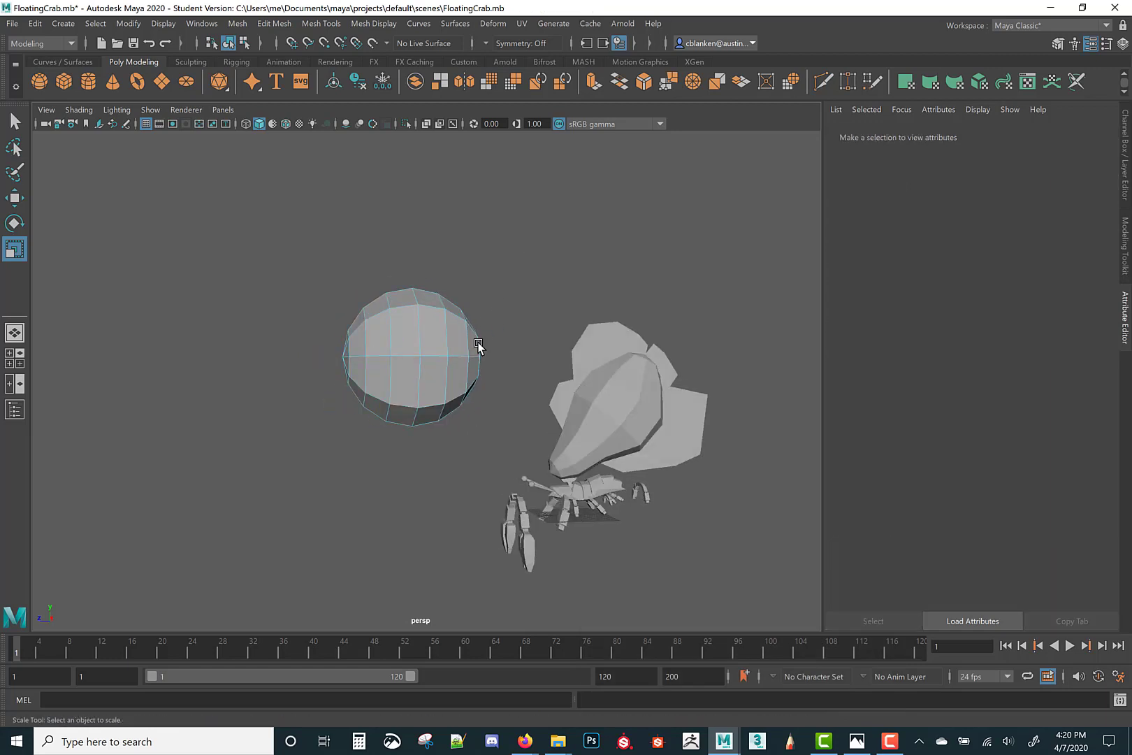
right_drag(478, 343, 533, 326)
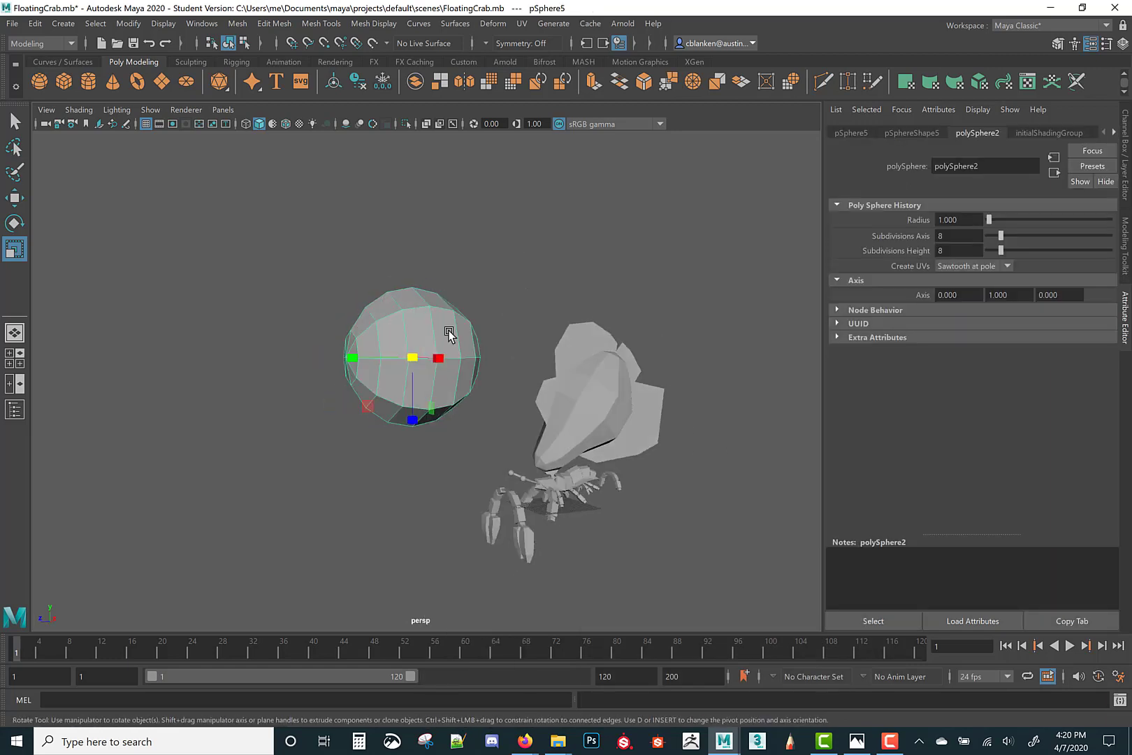
key(e)
drag(449, 334, 534, 305)
key(w)
click(508, 362)
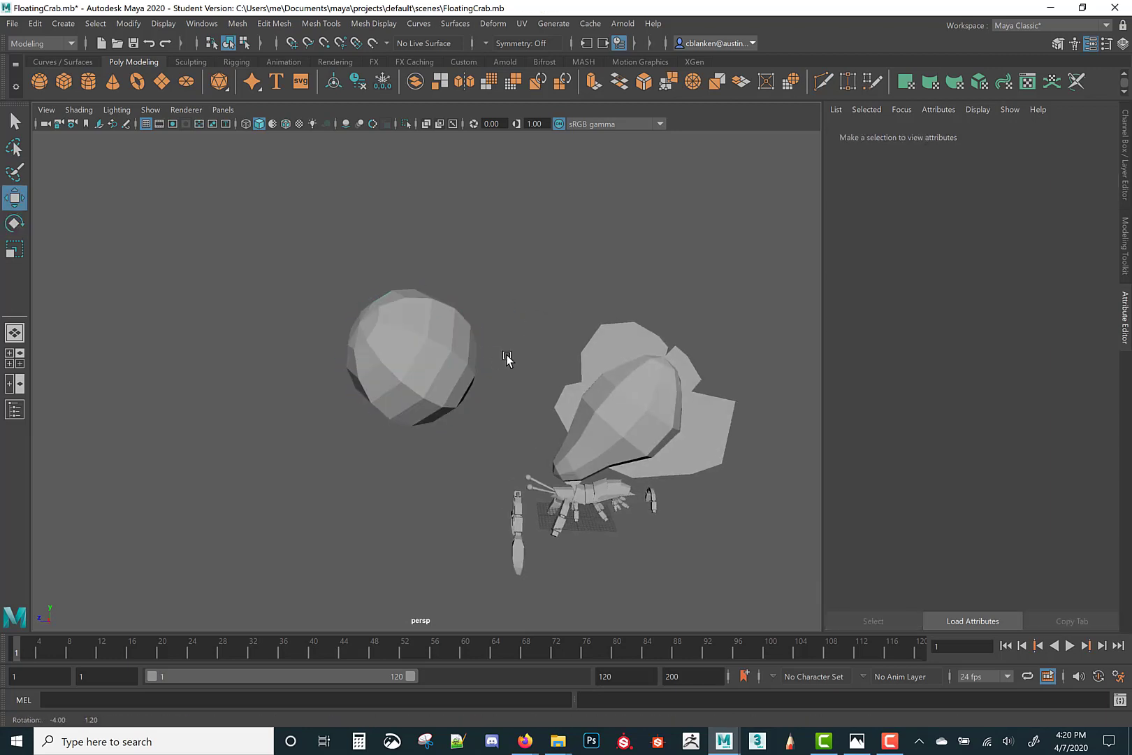
Select the tilted sphere with the Scale tool and open the Scale tool's settings.
alt+drag(508, 361, 458, 318)
click(443, 372)
key(r)
alt+drag(530, 329, 492, 334)
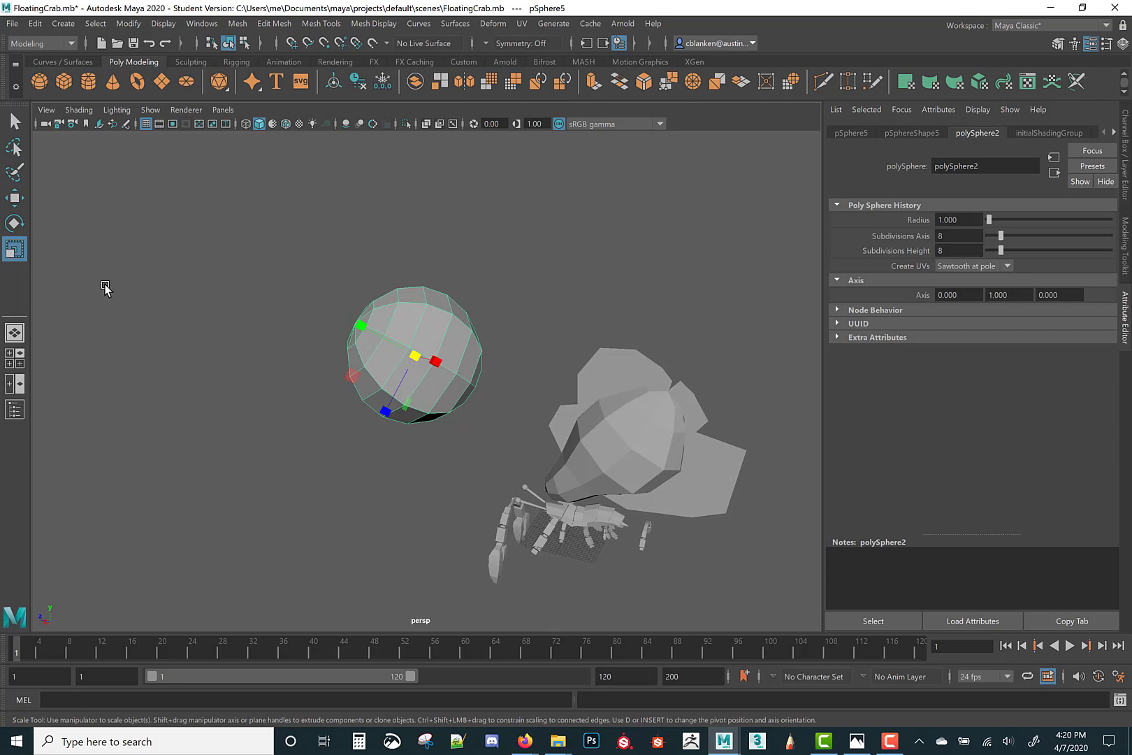
double_click(11, 249)
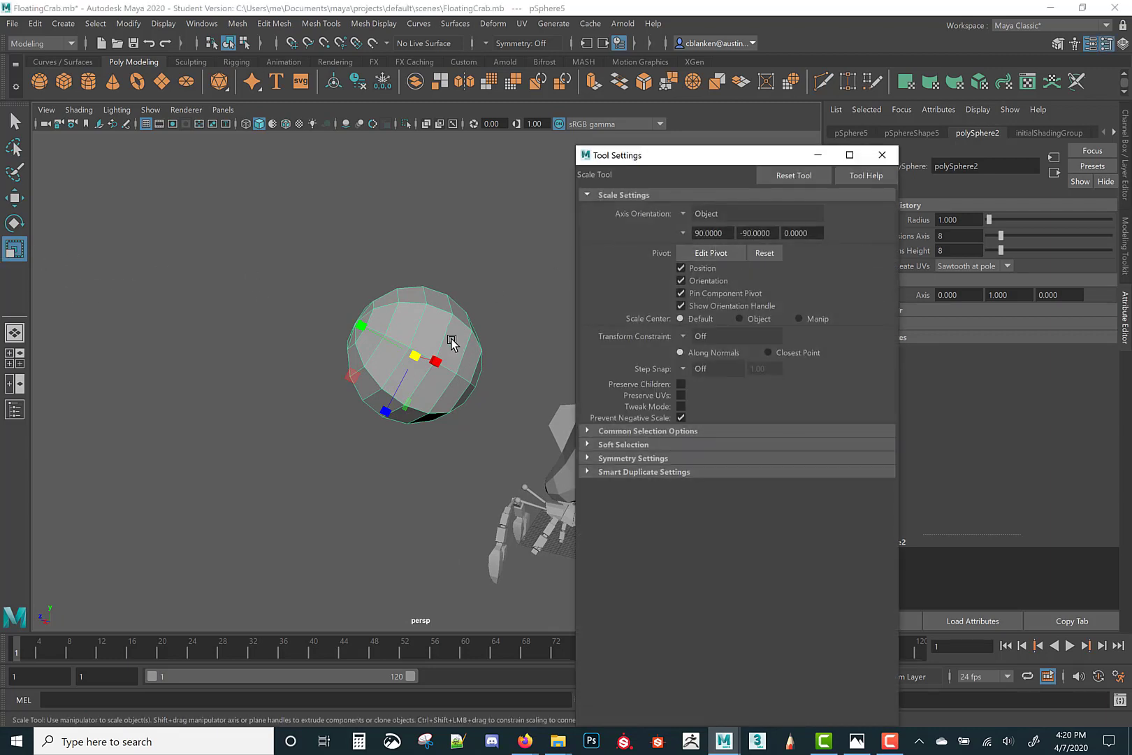
Activate the Rotate tool, change its axis orientation to Object, and close the tool settings.
key(w)
alt+drag(498, 320, 572, 276)
key(e)
alt+drag(459, 303, 399, 225)
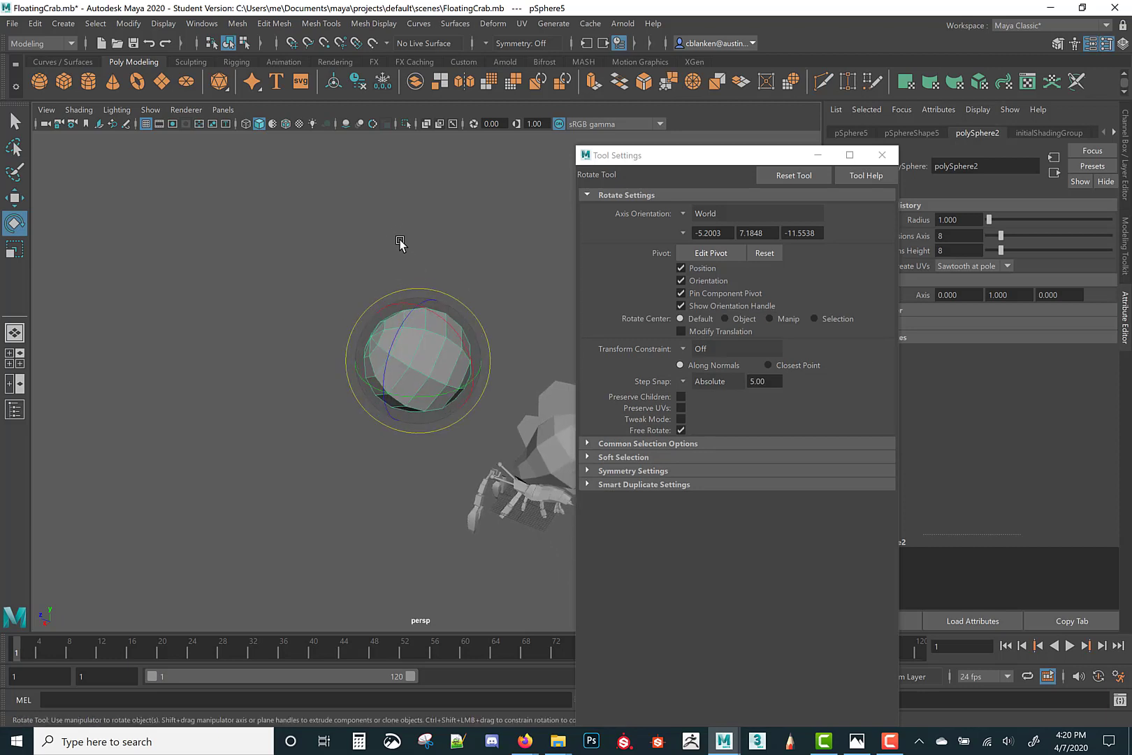
click(696, 216)
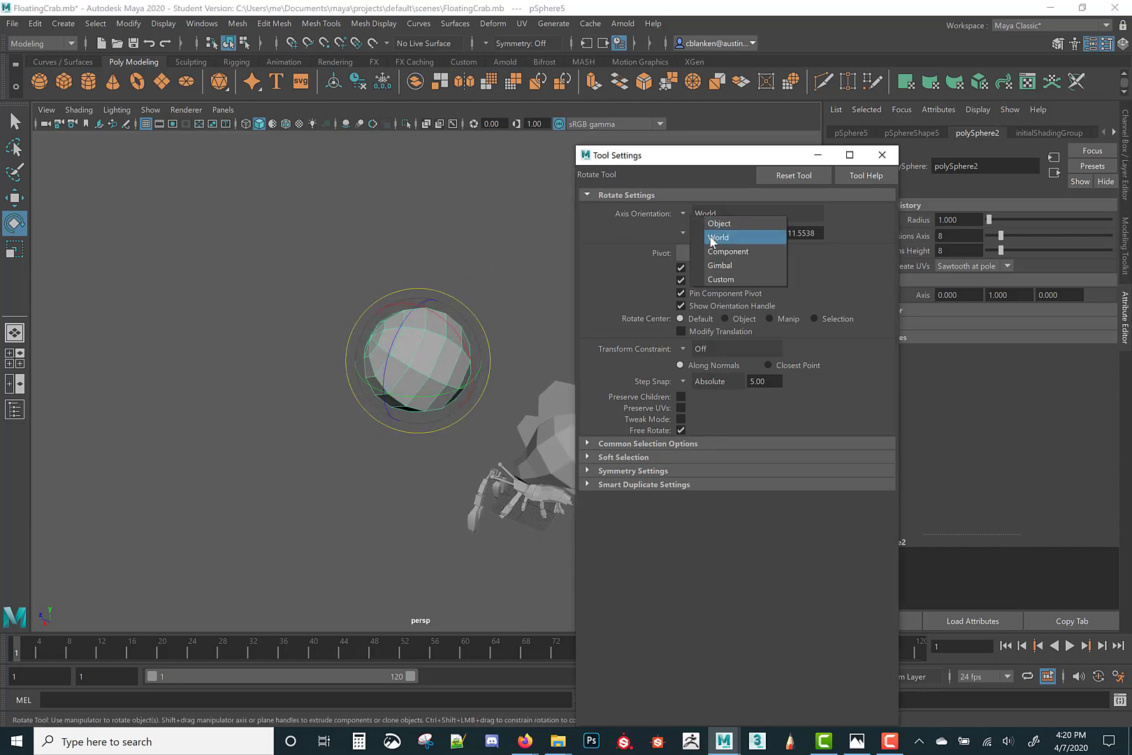
click(710, 224)
alt+drag(430, 304, 531, 391)
click(883, 156)
alt+drag(488, 299, 492, 244)
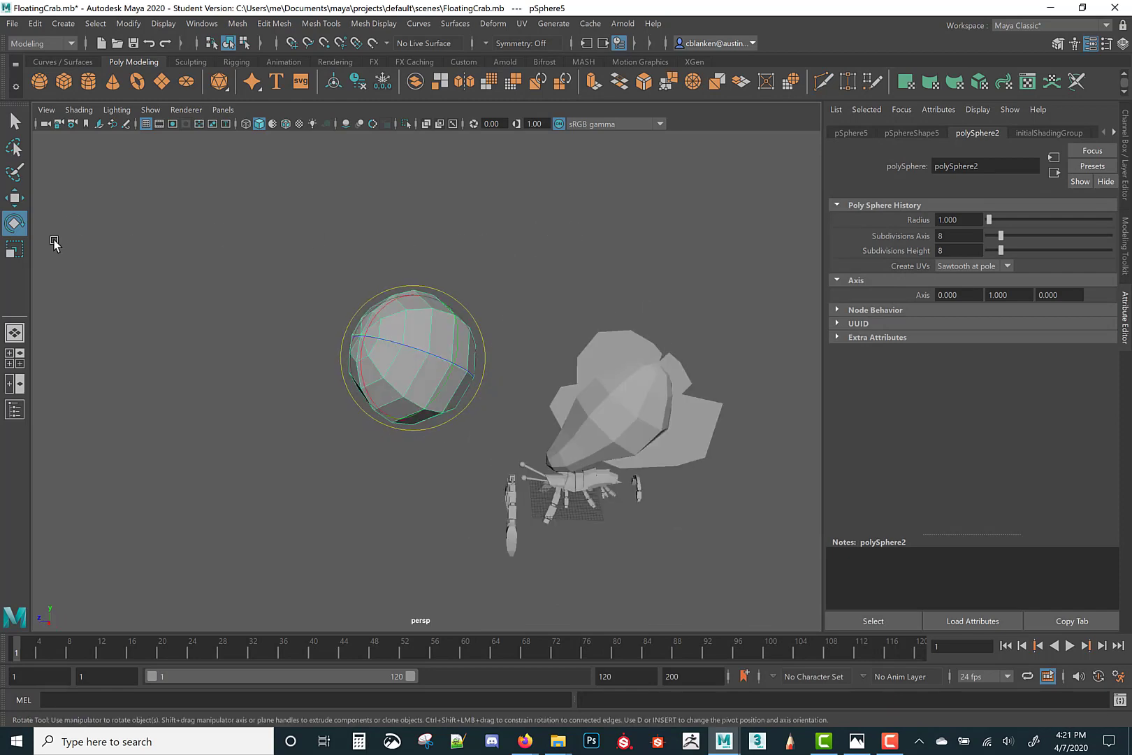
Reopen the Rotate tool's settings to check the axis orientation, keep Object chosen, and close the window.
double_click(17, 227)
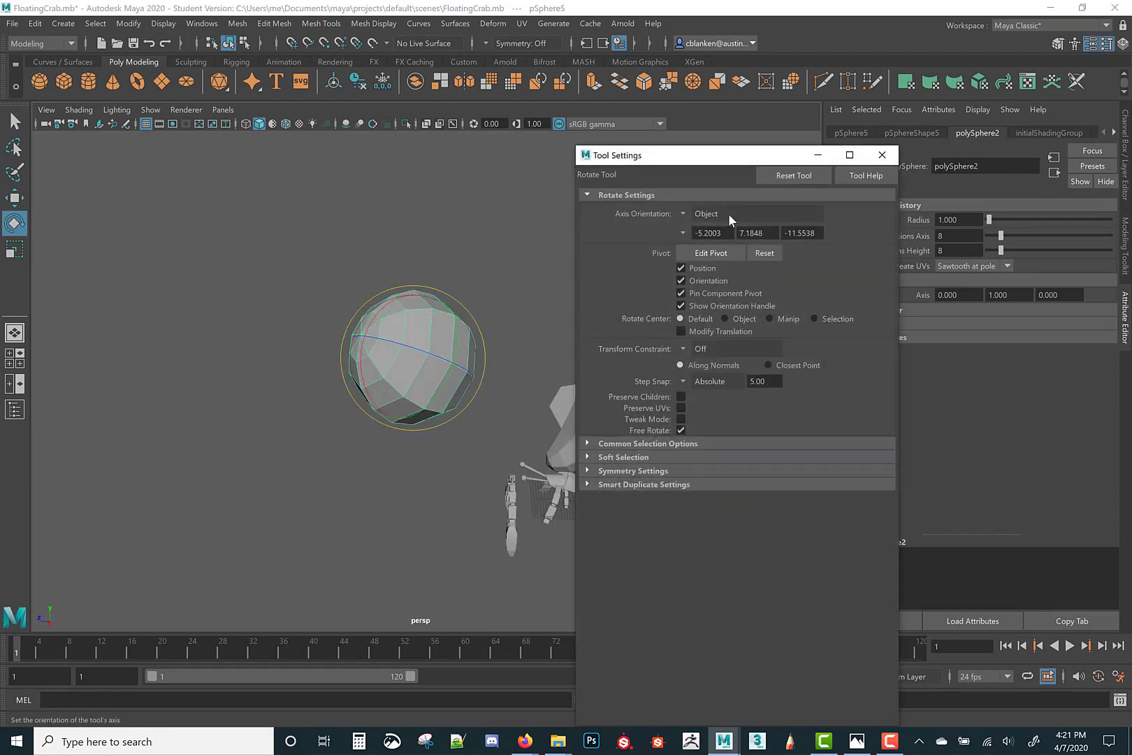
click(681, 213)
click(689, 220)
drag(703, 156, 284, 332)
drag(177, 363, 230, 541)
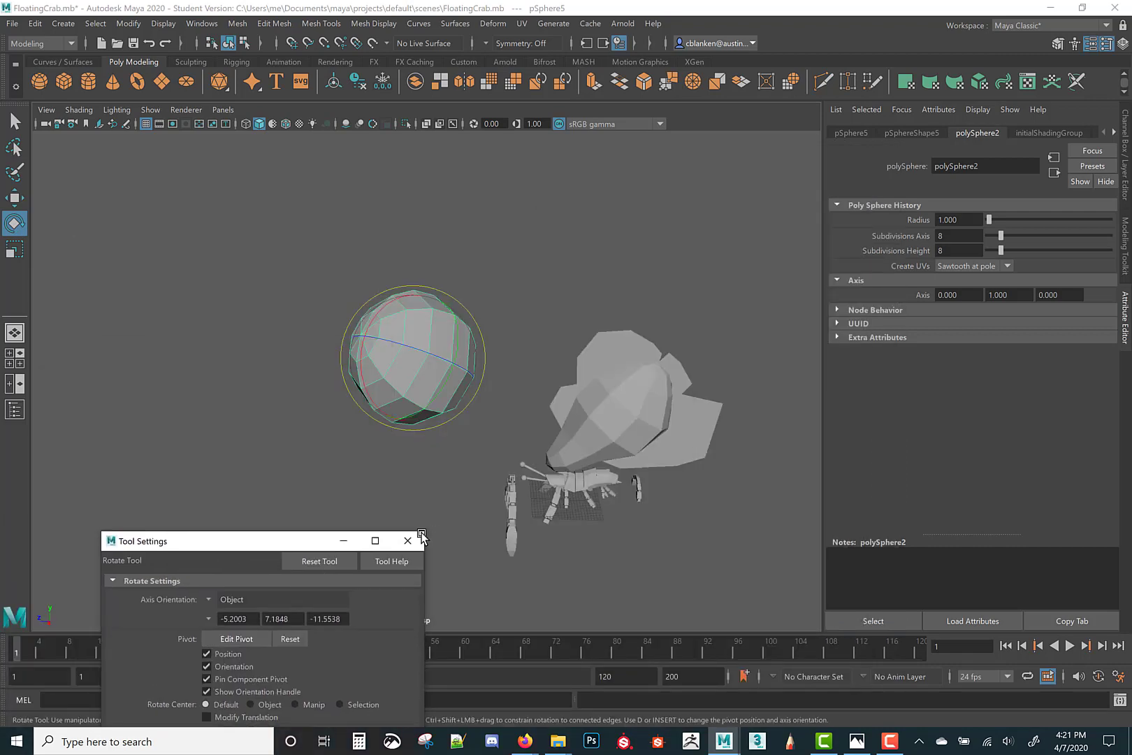
click(408, 541)
alt+drag(459, 451, 427, 479)
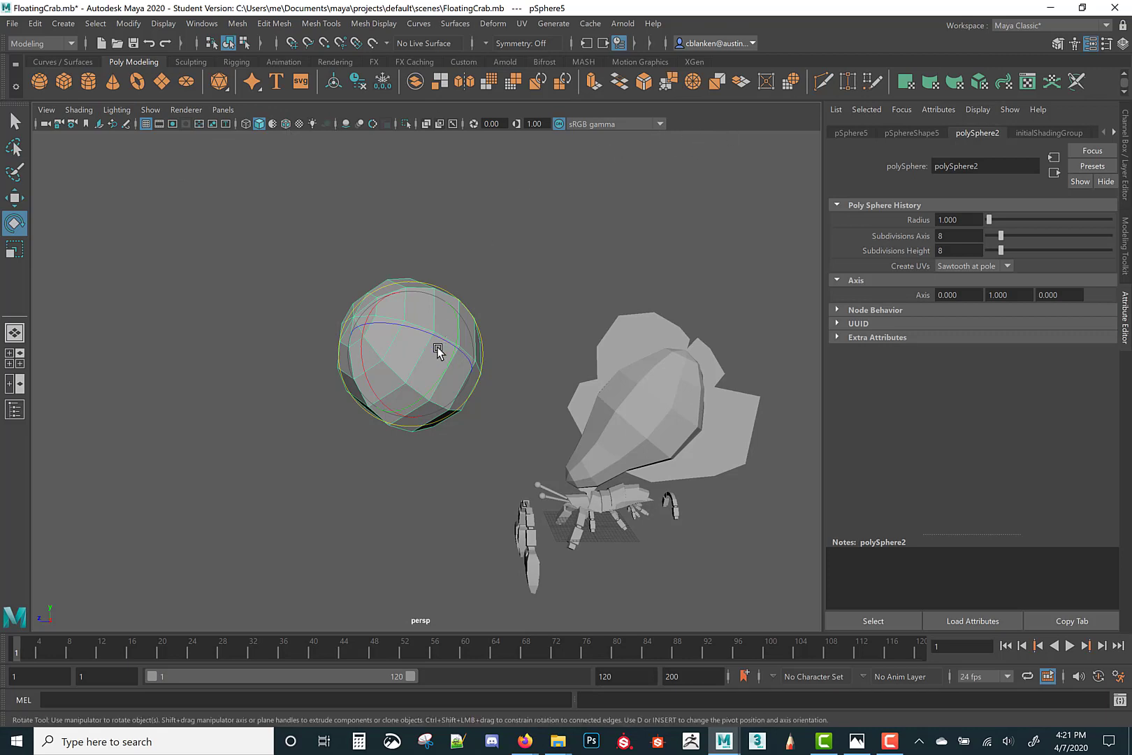
Try rotating the sphere freely, and undo the rotations.
drag(434, 356, 458, 314)
key(ctrl+z)
key(ctrl+z)
key(ctrl+z)
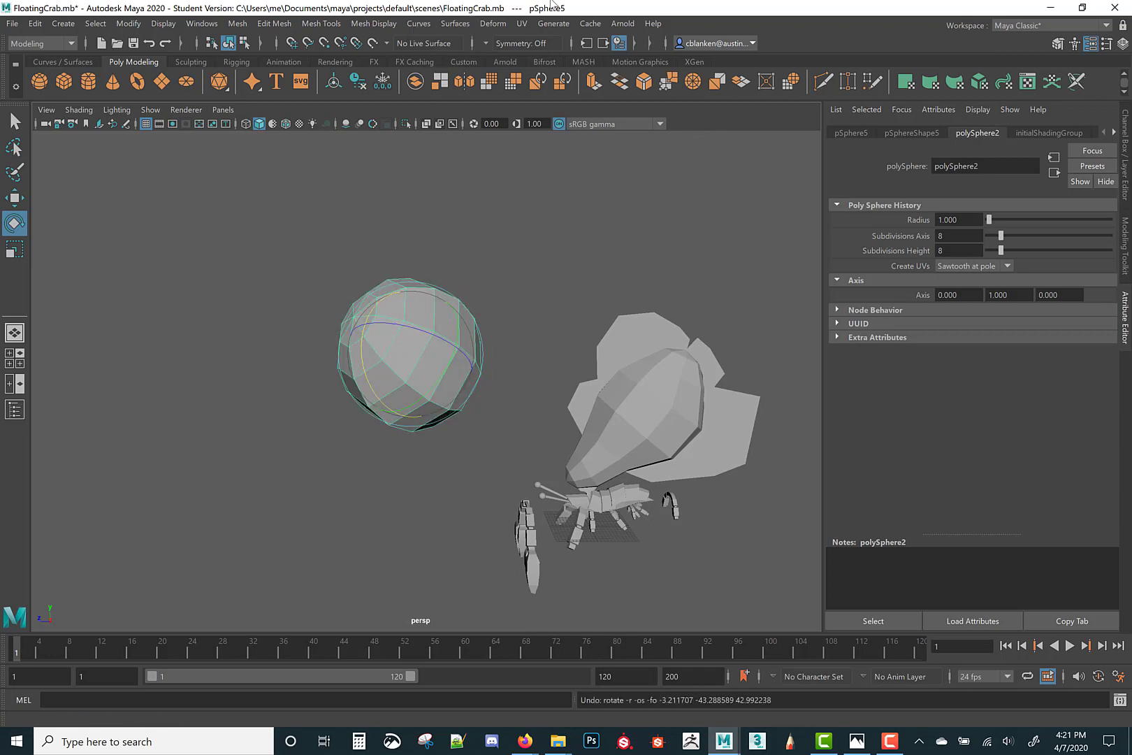
Open the Script Editor, rotate the sphere freely, view the editor's Python page, and close the editor.
click(201, 25)
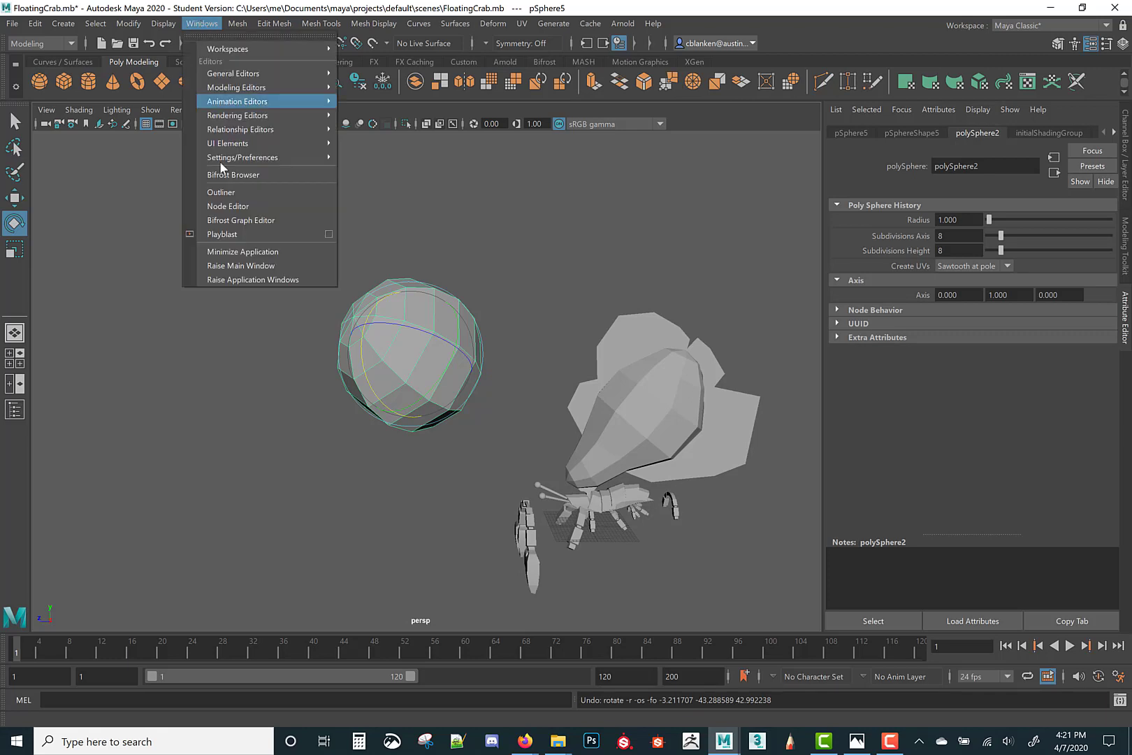
mouse_move(260, 75)
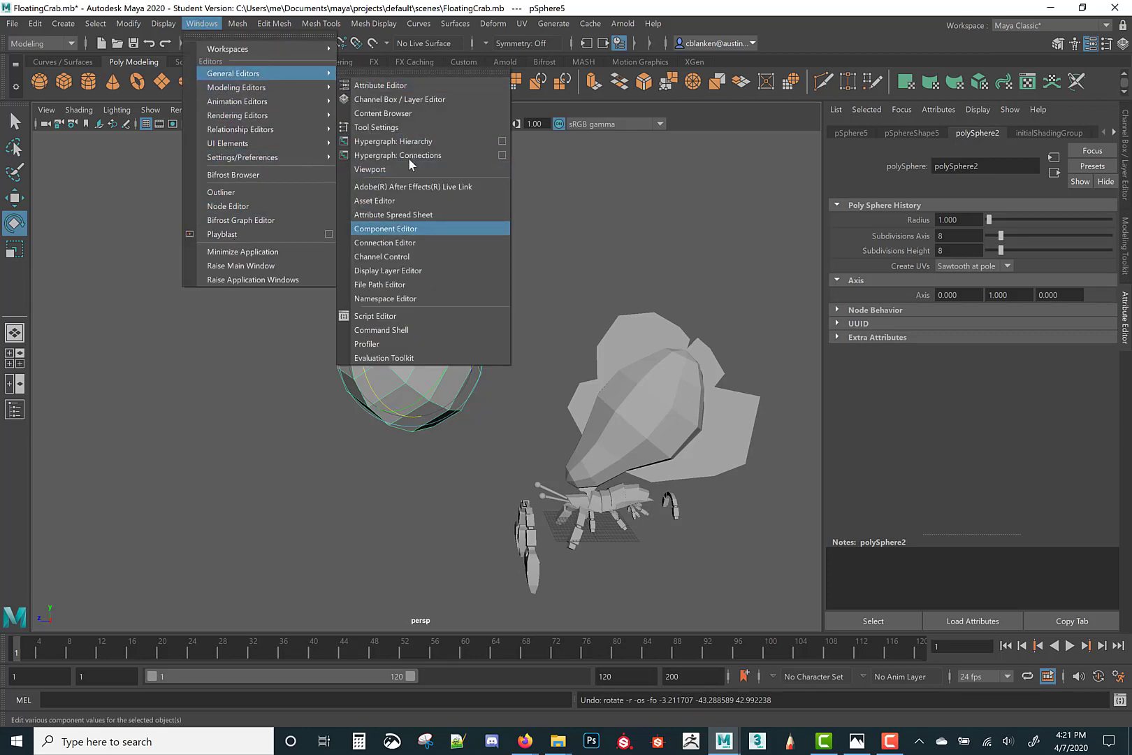
click(402, 317)
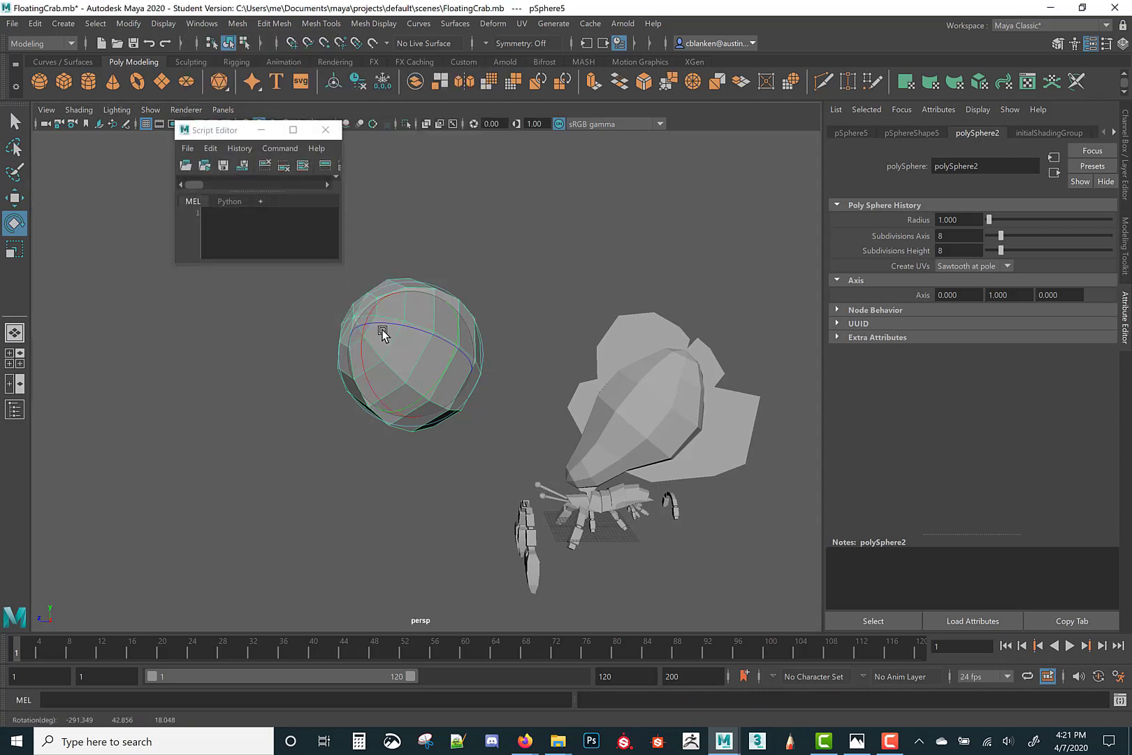
drag(383, 334, 328, 342)
click(224, 202)
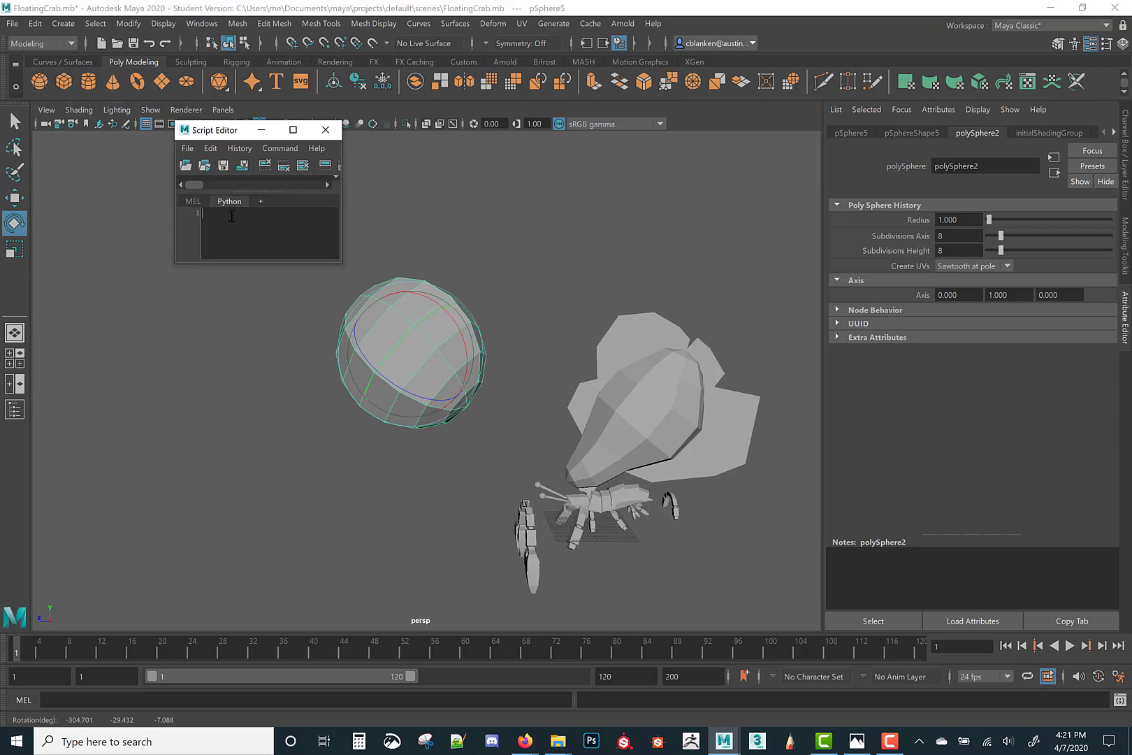
click(327, 130)
Switch from the perspective view to the four-view layout, keeping the sphere selected for rotation.
alt+drag(381, 323, 324, 344)
key(super)
click(660, 265)
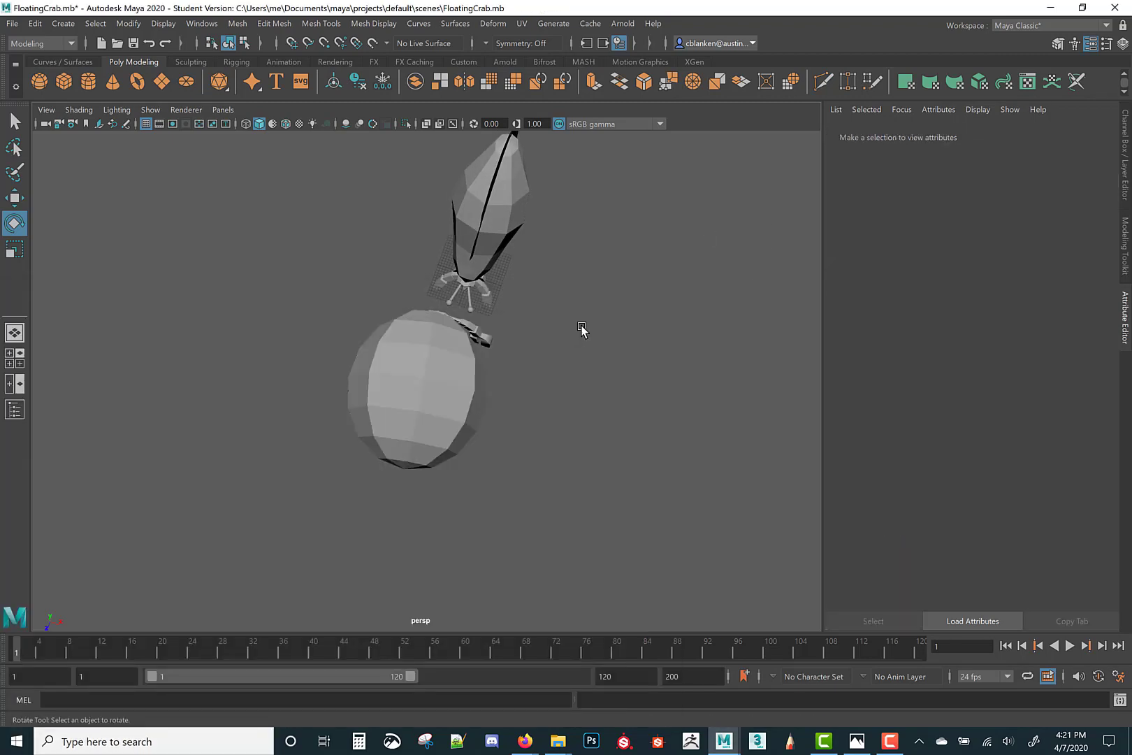
key(space)
key(ctrl+z)
scroll(265, 284, down, 2)
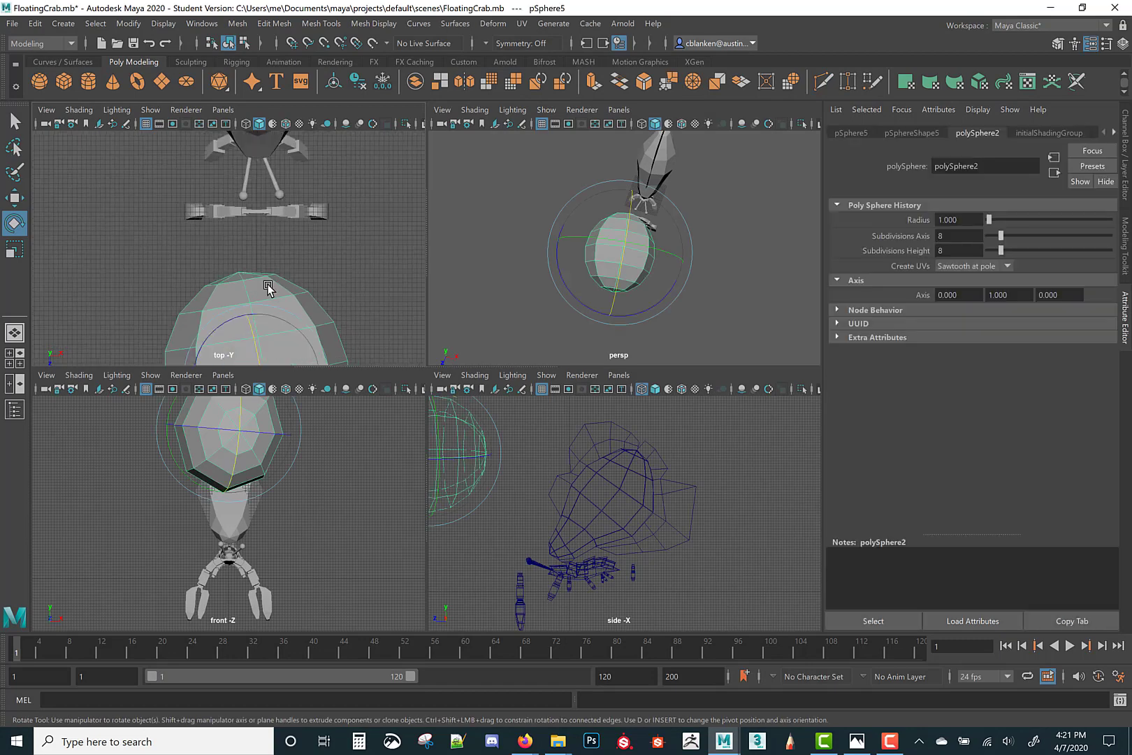
Try rotating the sphere about its own axes in the top view, and undo the rotations.
key(ctrl+z)
key(ctrl+z)
key(ctrl+z)
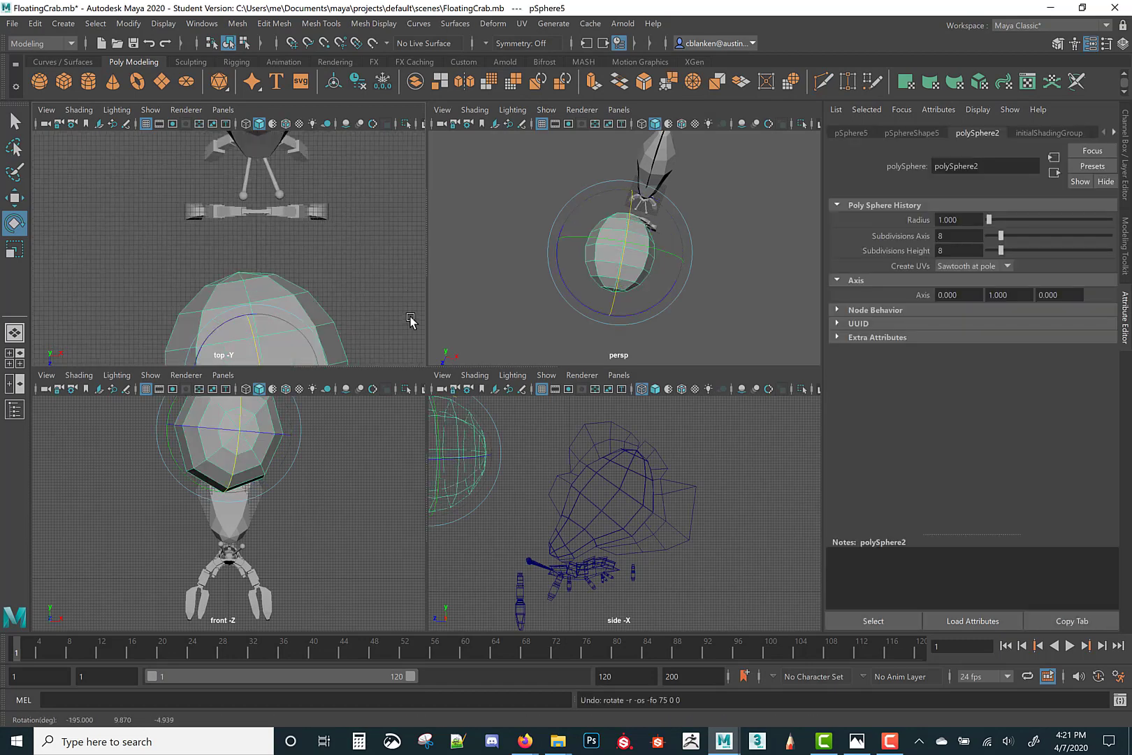
scroll(356, 298, down, 3)
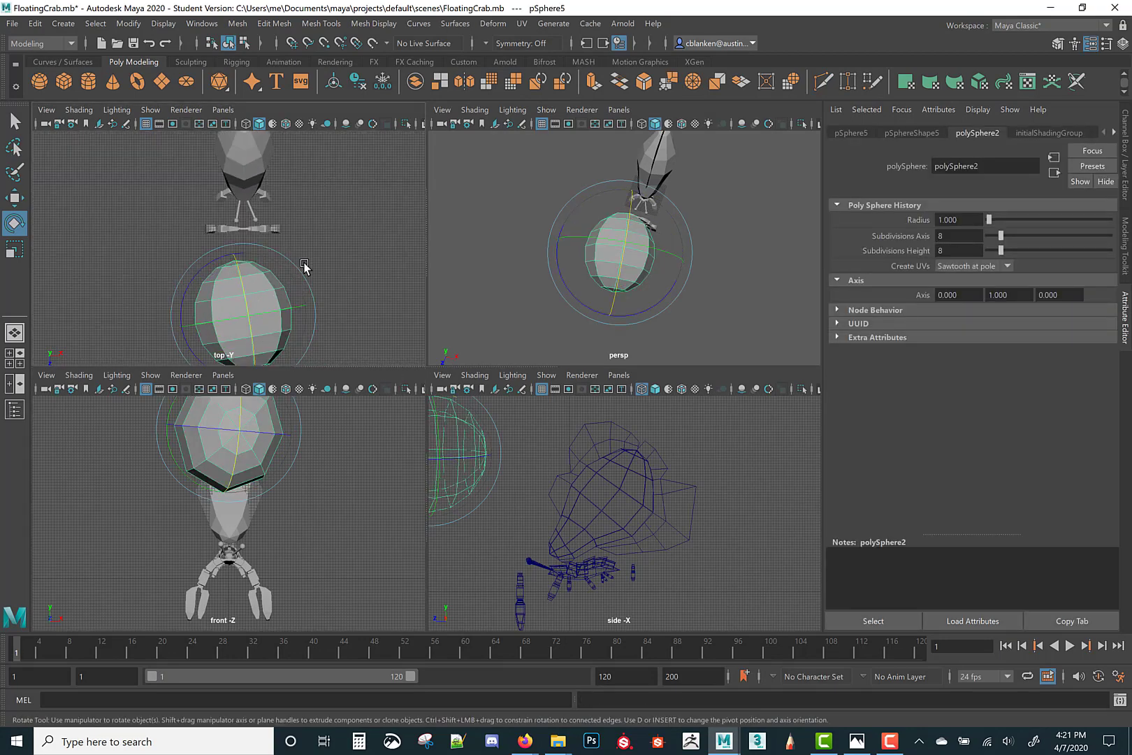
middle_drag(348, 294, 328, 252)
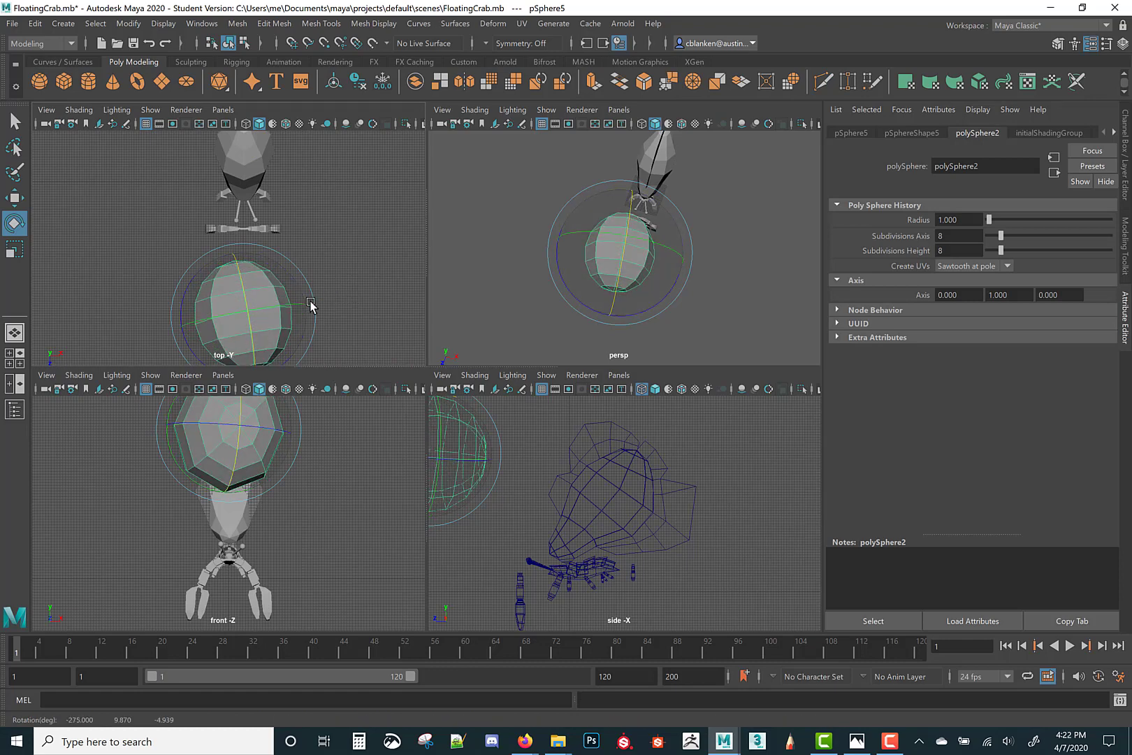
middle_drag(311, 305, 316, 264)
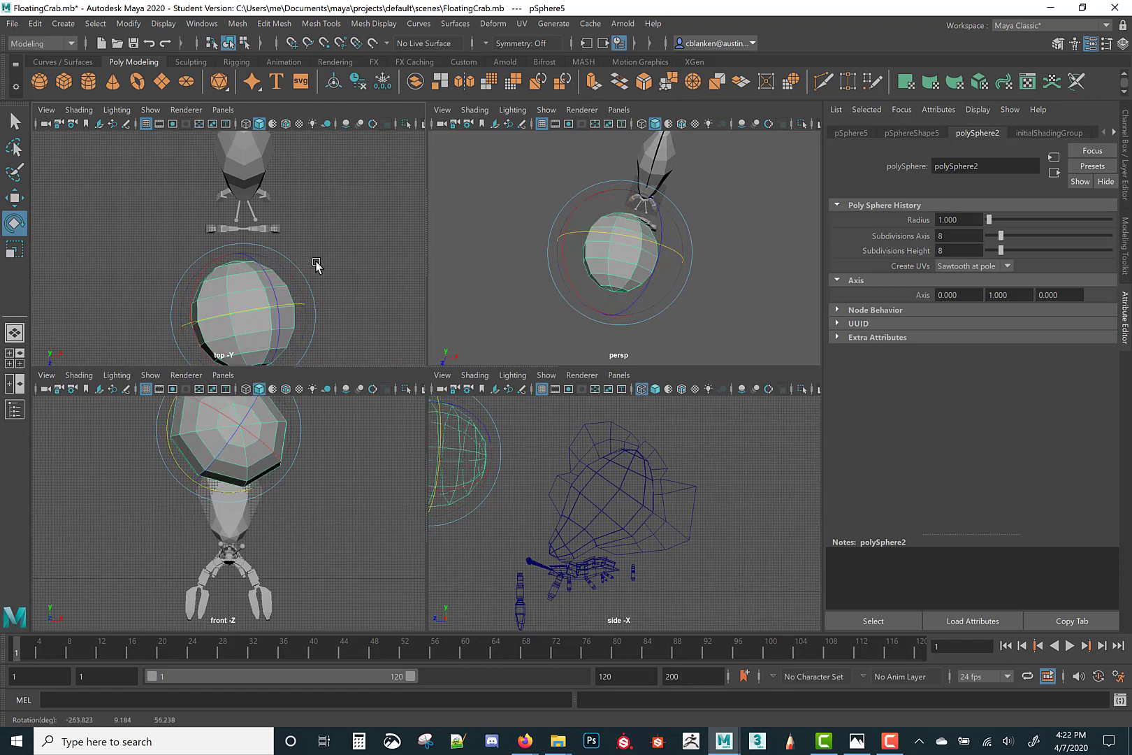
key(ctrl+z)
key(ctrl+z)
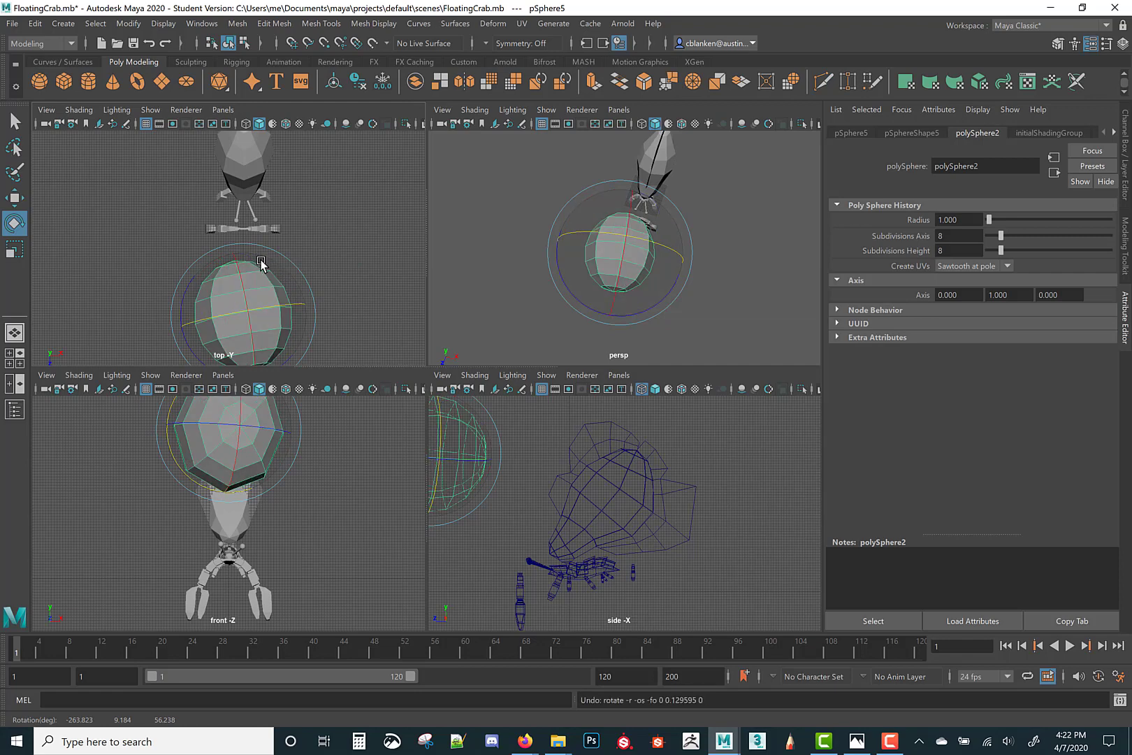
key(ctrl+z)
Straighten the sphere in the top view and level it in the side view, rotating it to -270° about X.
drag(183, 303, 209, 315)
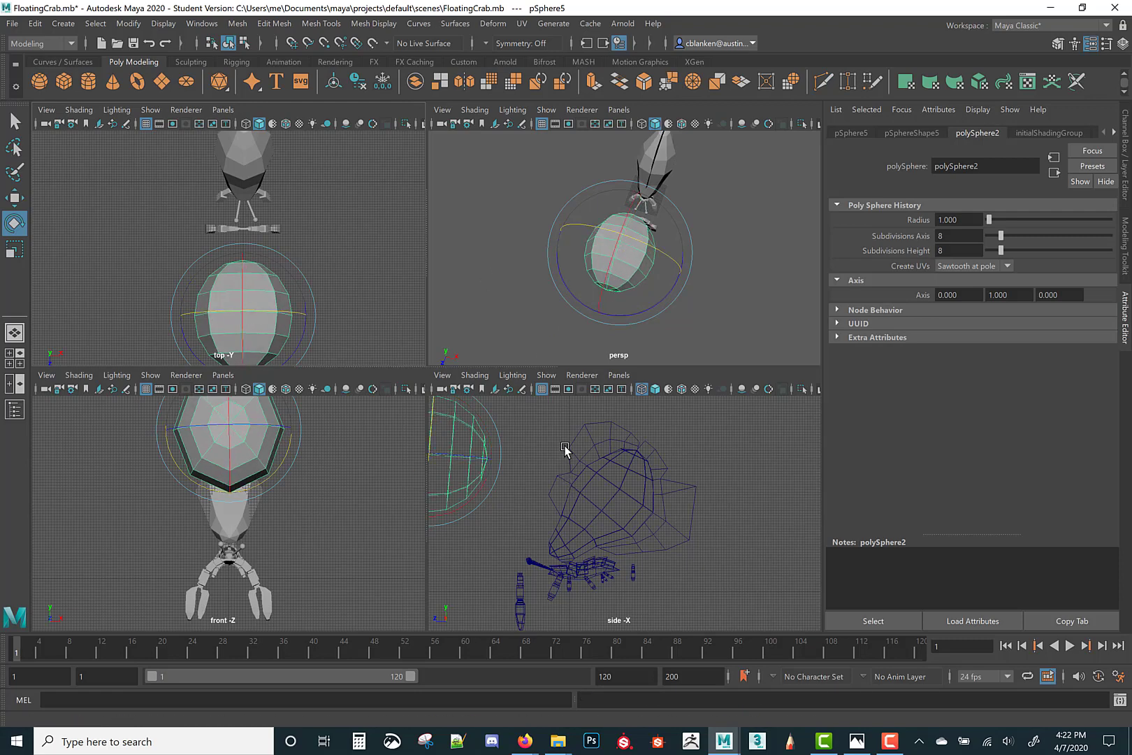
alt+middle_drag(565, 449, 652, 489)
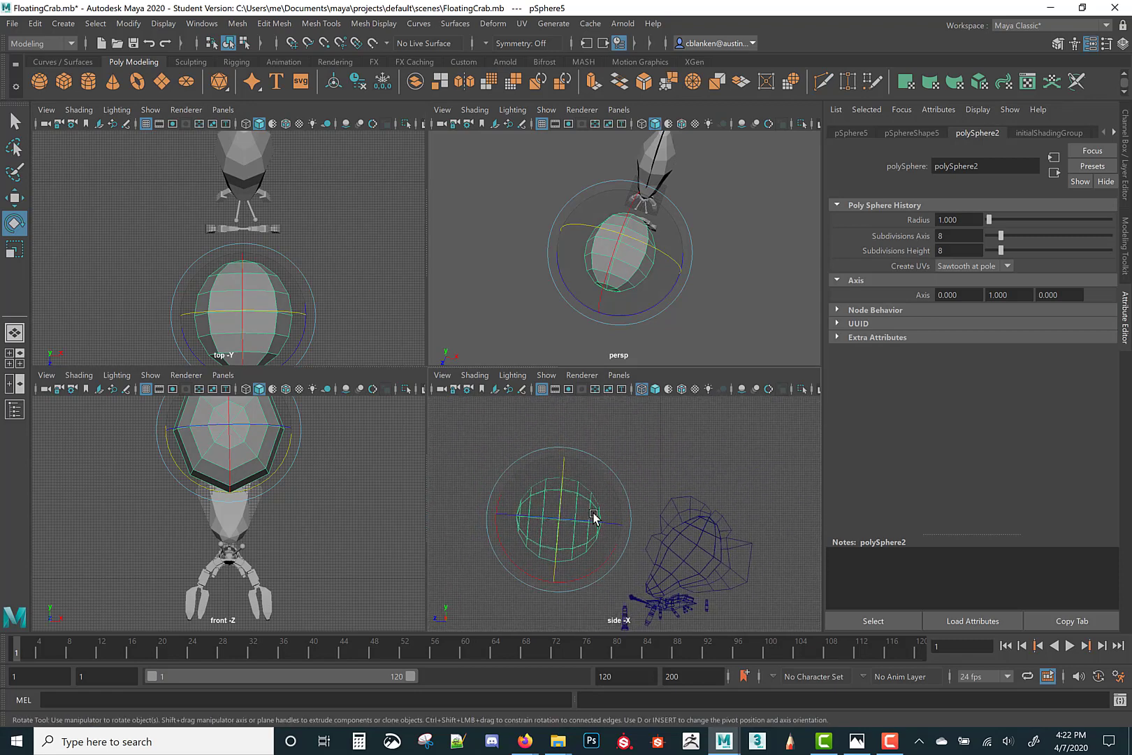
alt+right_drag(677, 475, 718, 526)
alt+middle_drag(718, 526, 780, 481)
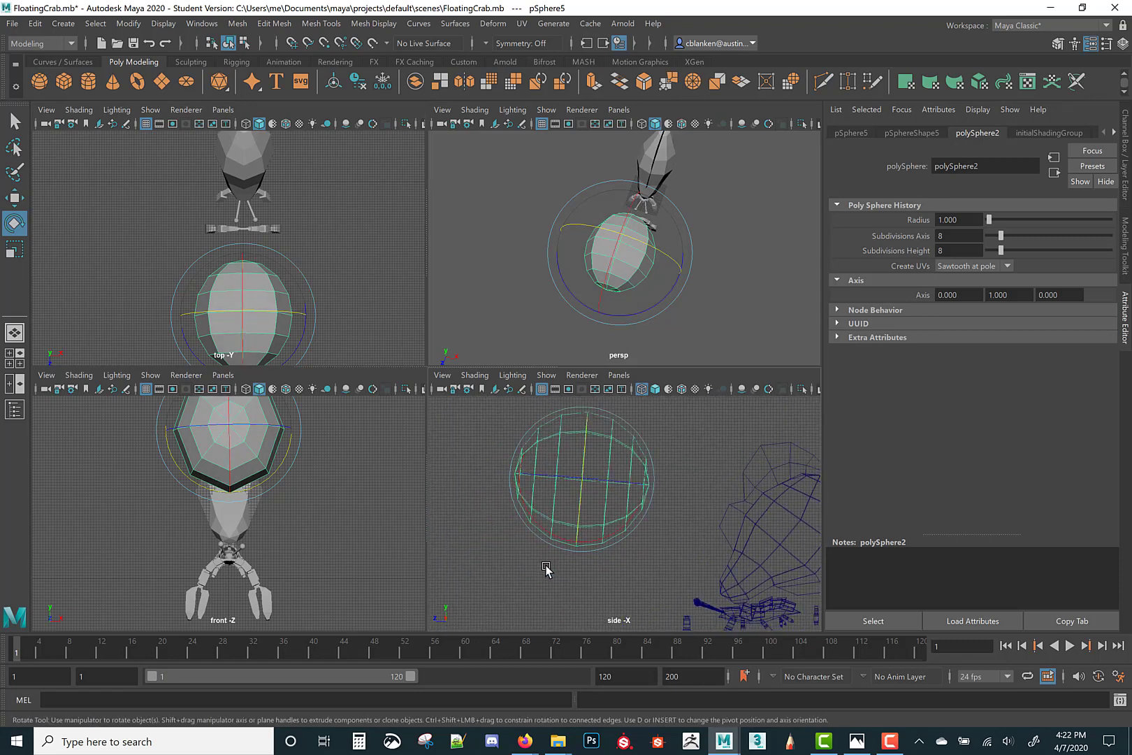
click(563, 542)
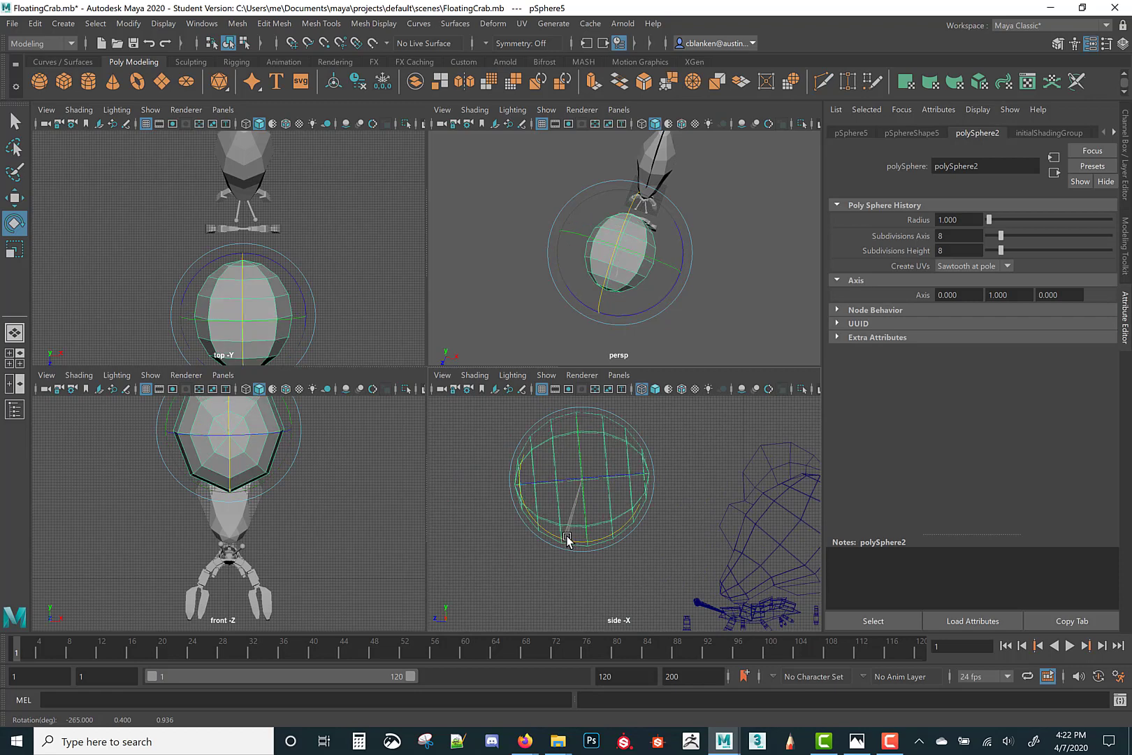
drag(563, 541, 564, 542)
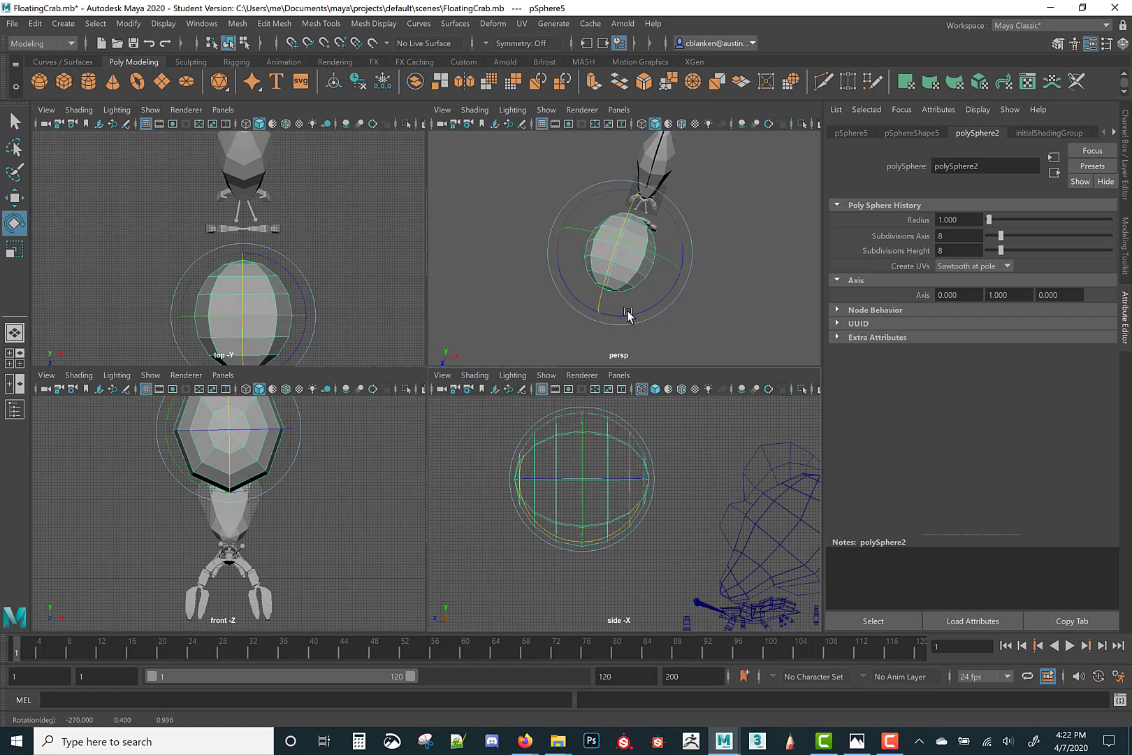
Inspect the straightened sphere's alignment in the perspective and side views.
alt+drag(627, 315, 541, 216)
mouse_move(542, 217)
alt+middle_down()
mouse_move(571, 370)
mouse_move(541, 214)
alt+middle_up()
alt+right_drag(541, 213, 508, 489)
alt+right_drag(488, 555, 479, 584)
alt+middle_drag(480, 584, 558, 570)
alt+drag(558, 570, 589, 539)
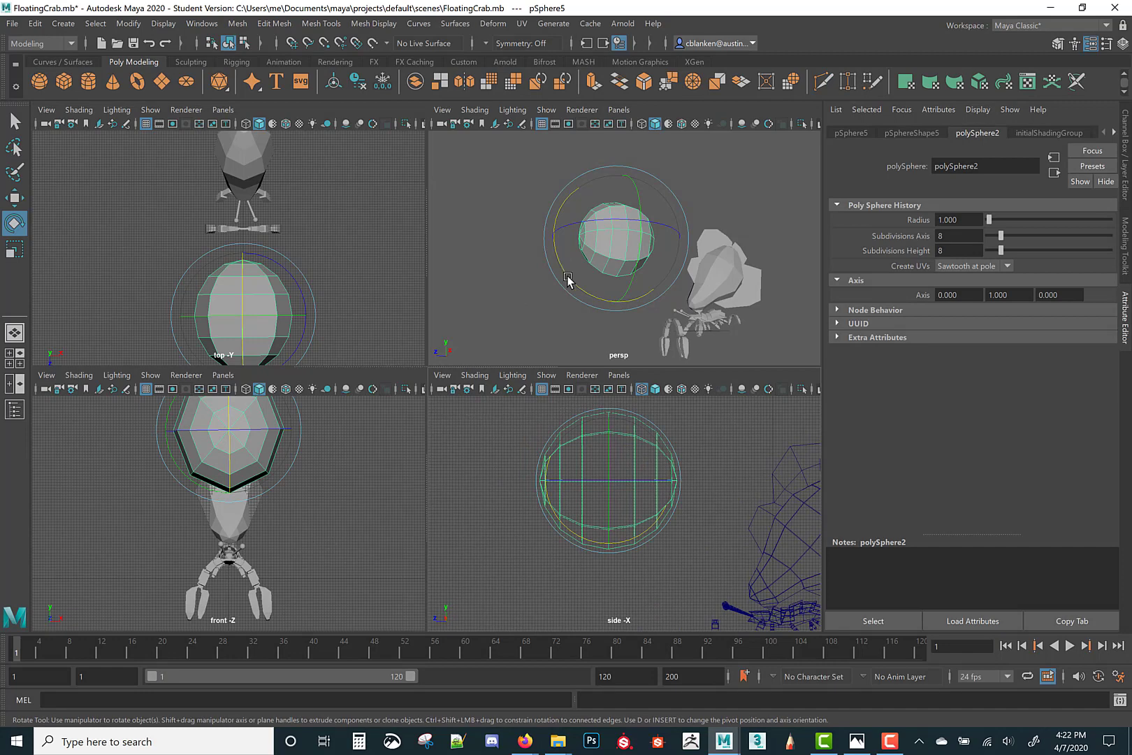
Maximize the perspective view and select the vertices of the sphere's end facing the crab in vertex mode.
alt+drag(567, 280, 573, 227)
key(space)
right_drag(573, 227, 481, 313)
alt+drag(512, 296, 418, 287)
drag(512, 462, 497, 432)
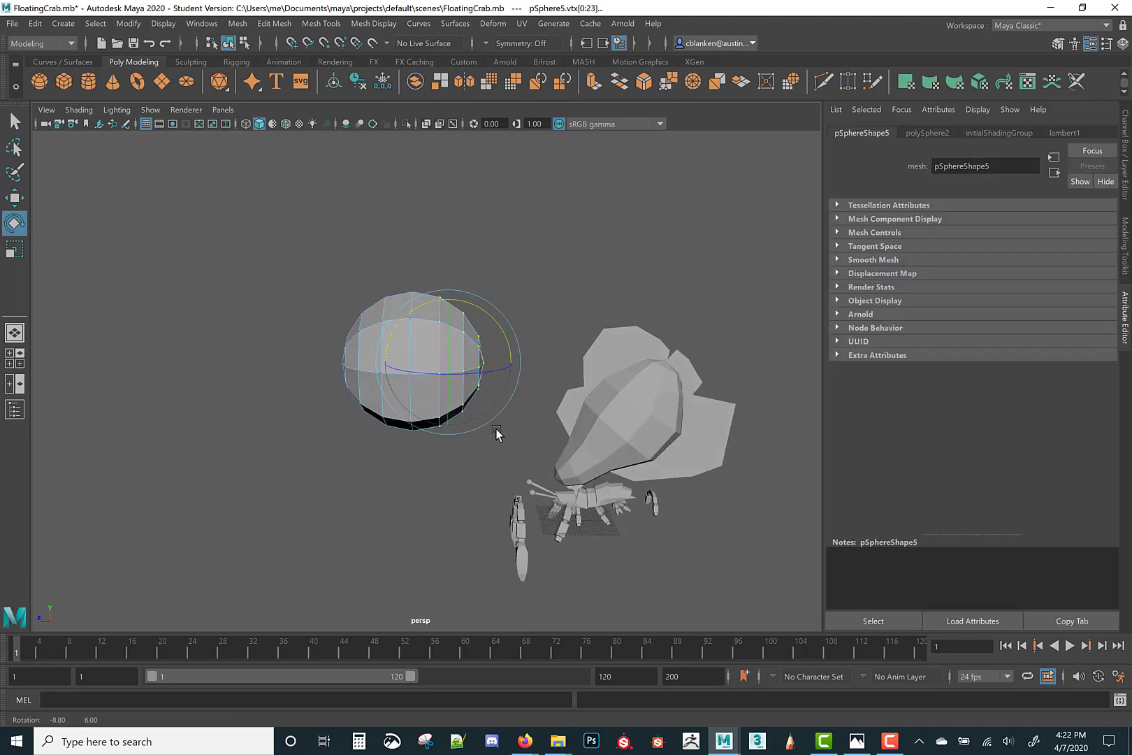
click(493, 462)
drag(429, 262, 429, 263)
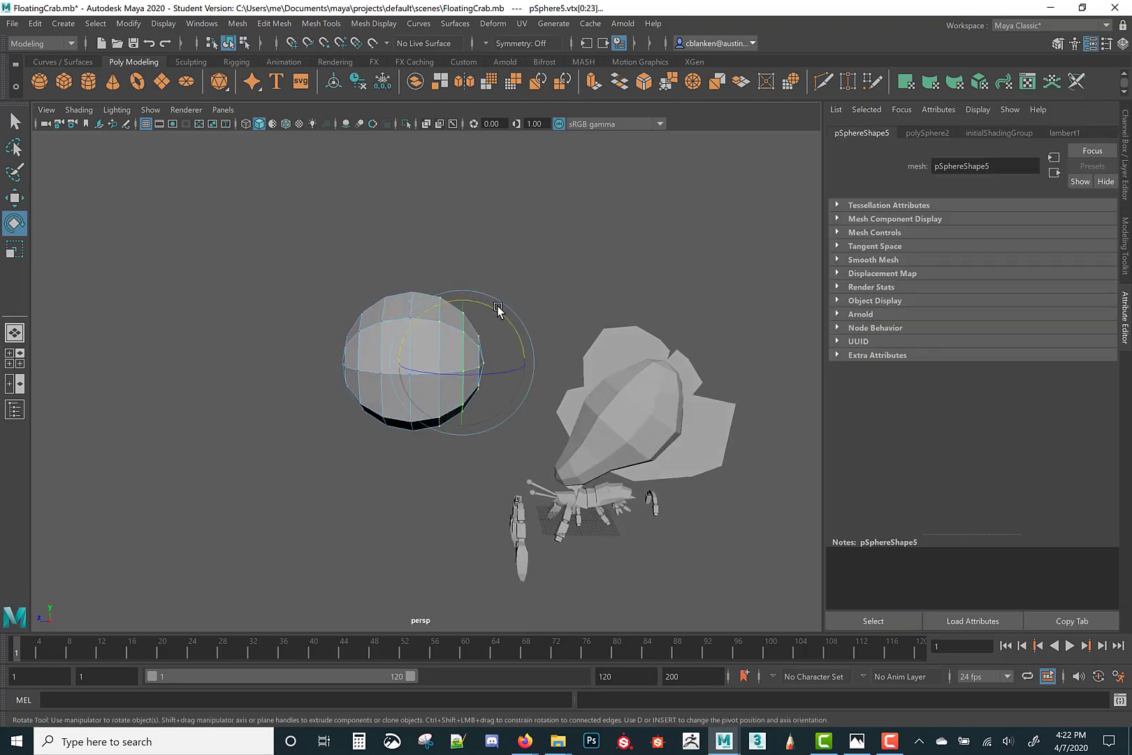
Scale the selected end vertices down and move them outward, stretching the sphere into a tapered, elongated shape.
key(r)
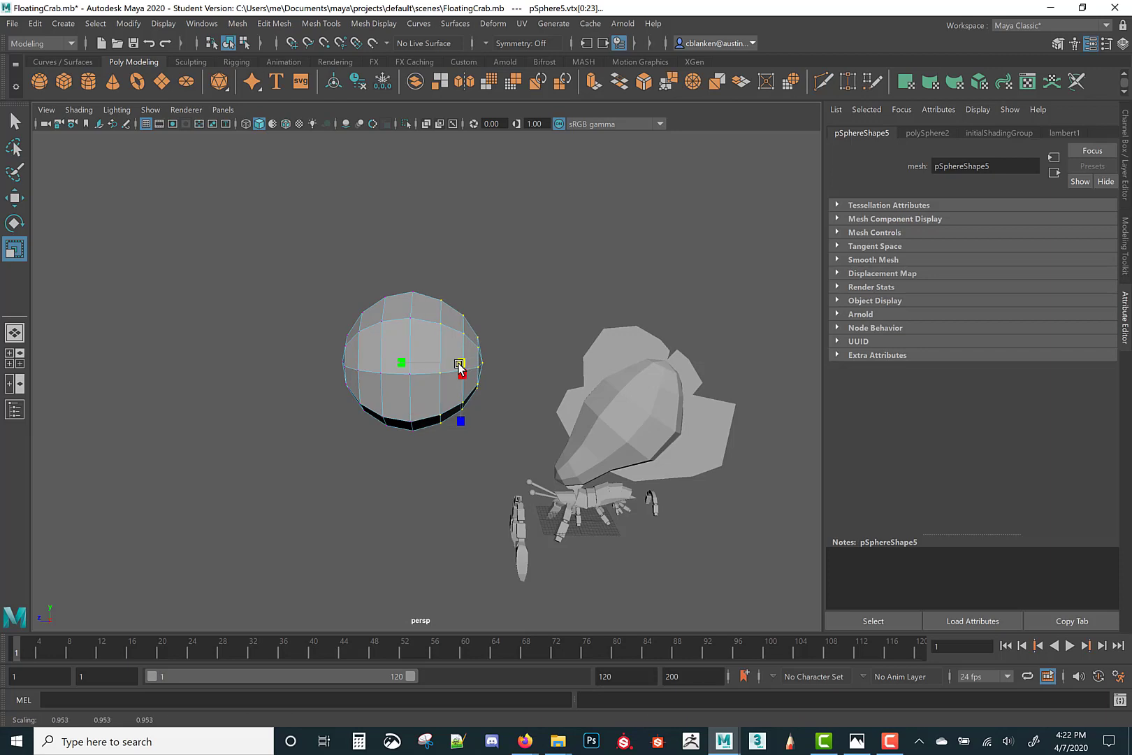
key(w)
middle_drag(392, 364, 439, 361)
key(r)
drag(503, 362, 465, 318)
key(e)
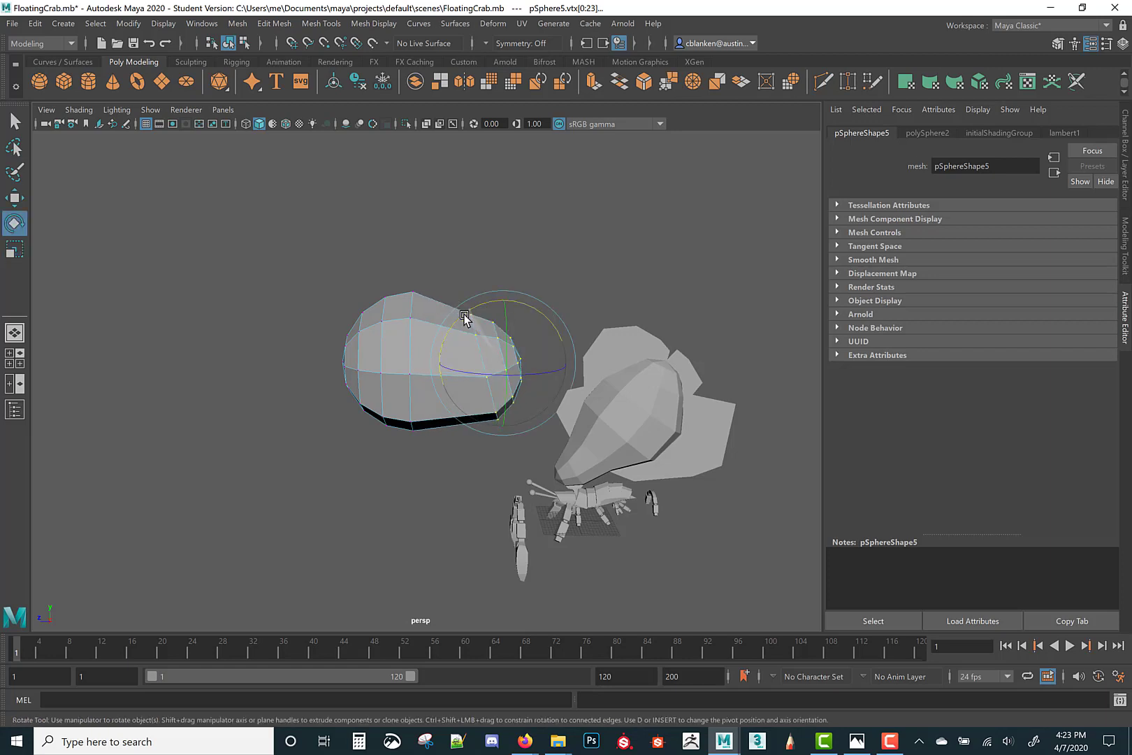
Clear the selection, preview the tapered shape with smoothing, and return to the unsmoothed display.
click(466, 493)
key(2)
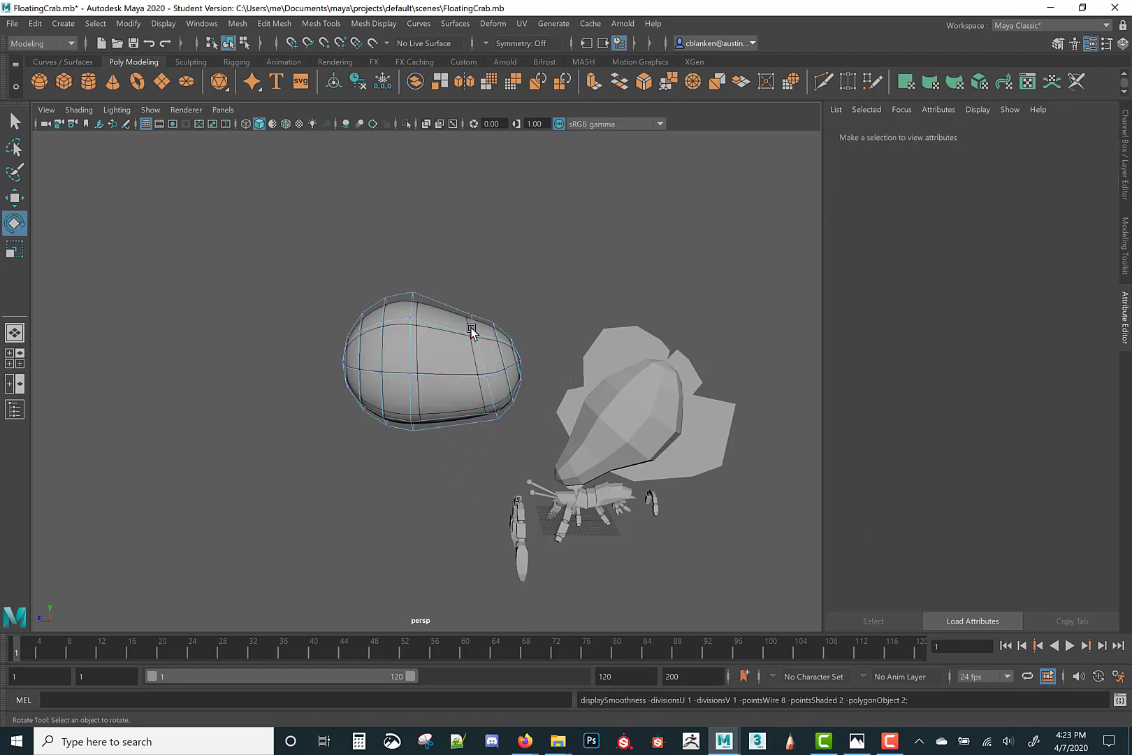
key(1)
Select the edge loop at the base of the narrow end in edge mode and move it toward the shape's middle.
right_drag(473, 327, 463, 292)
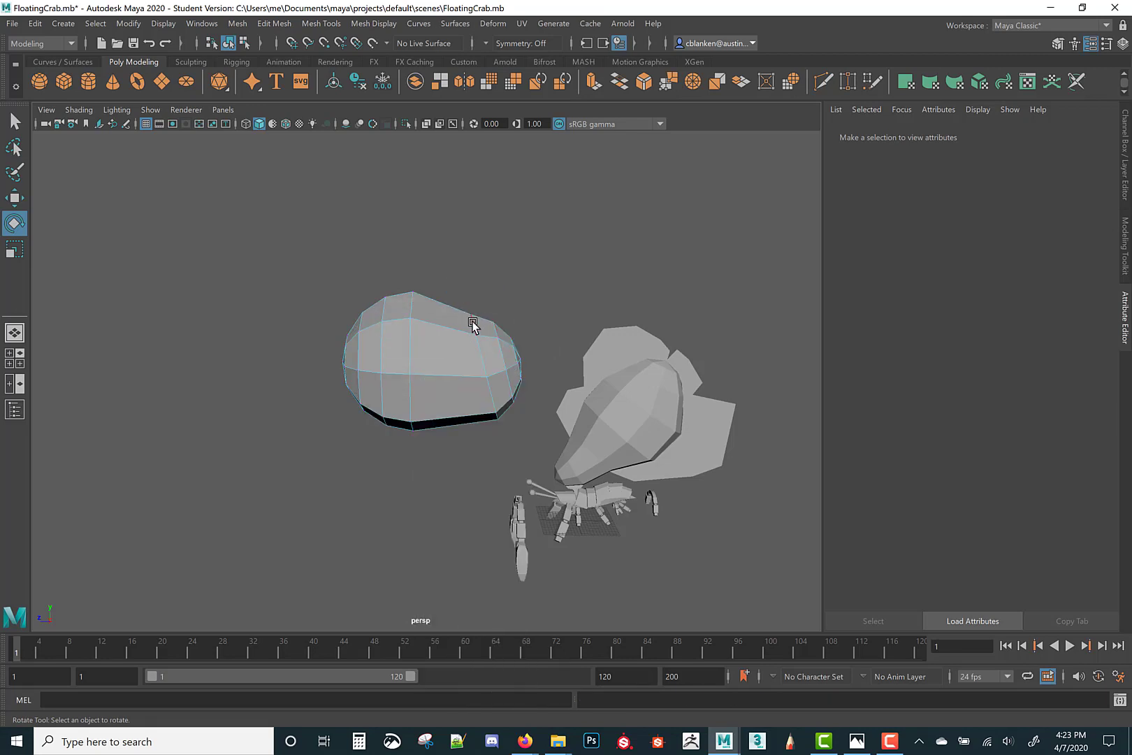
double_click(473, 324)
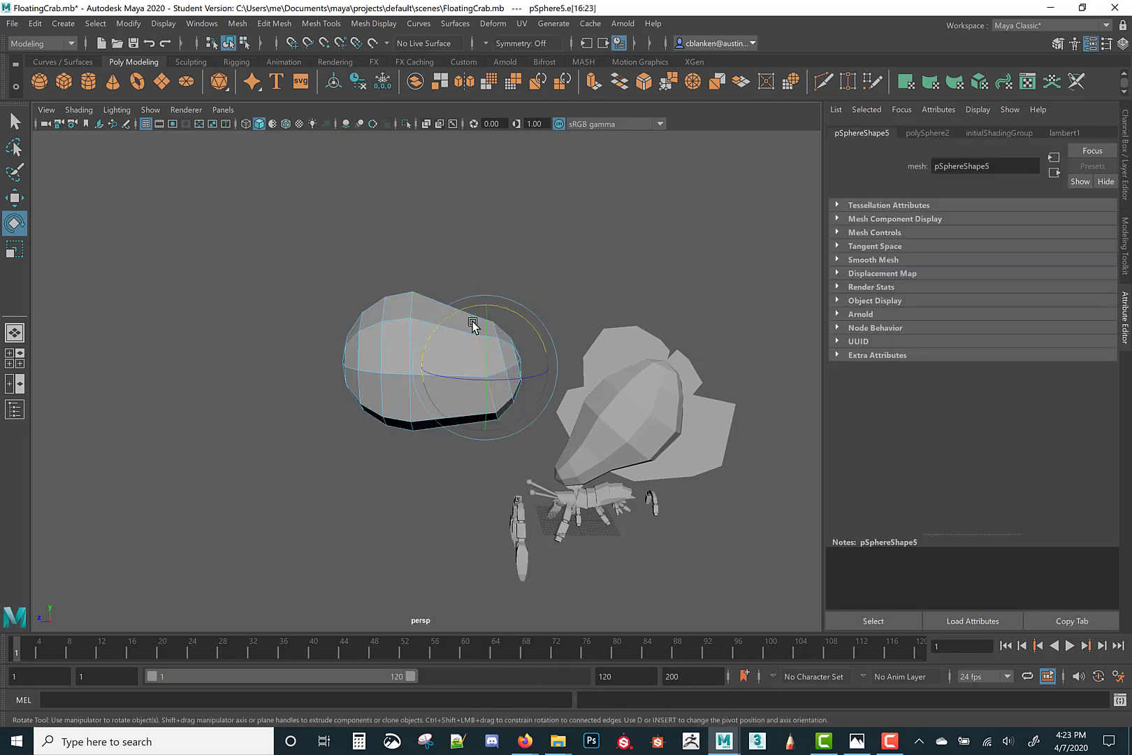
click(516, 314)
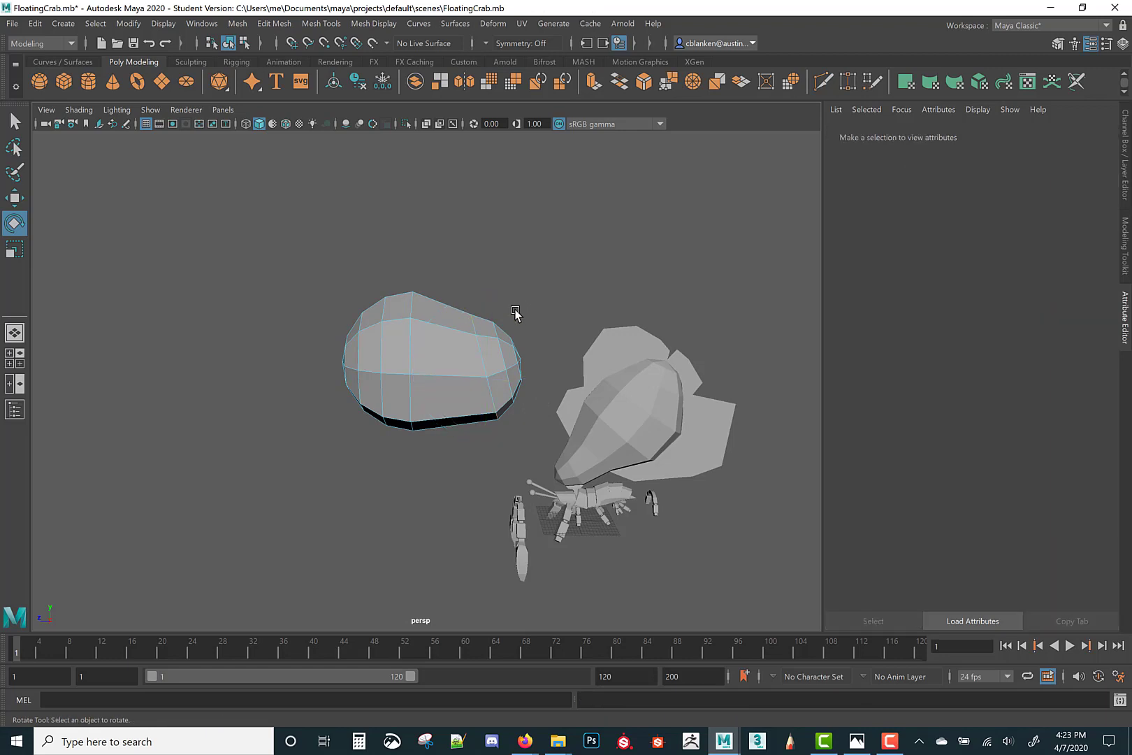
double_click(485, 358)
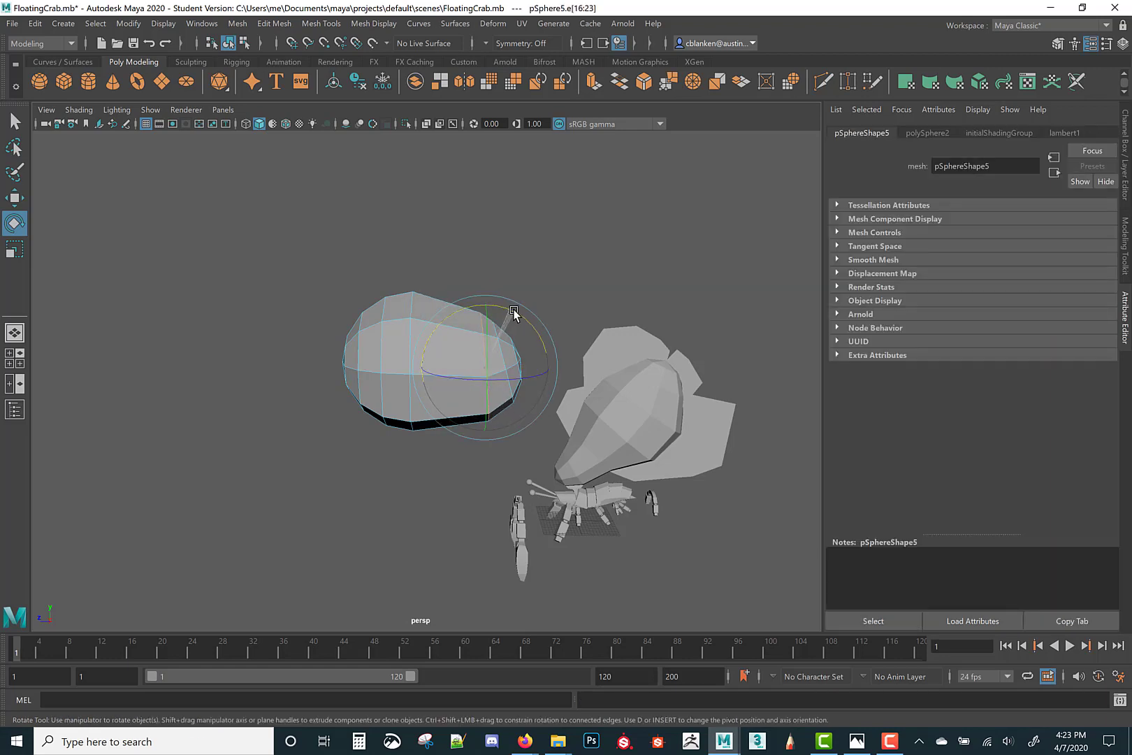
key(w)
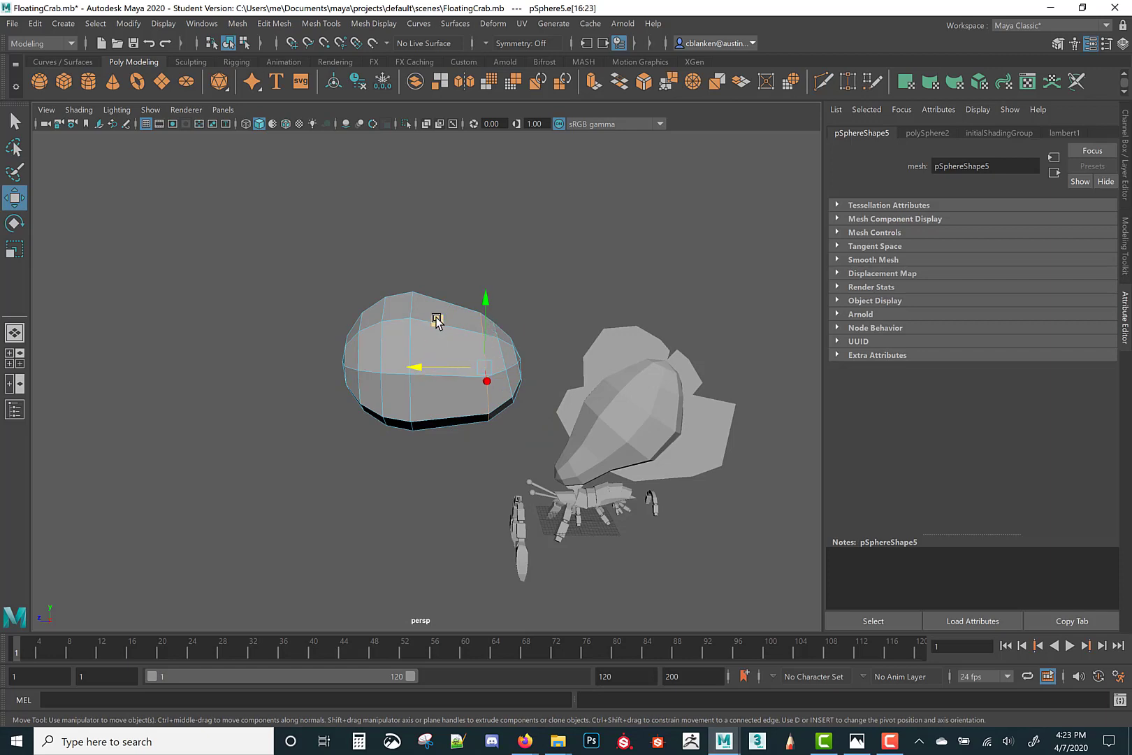
middle_drag(436, 320, 410, 321)
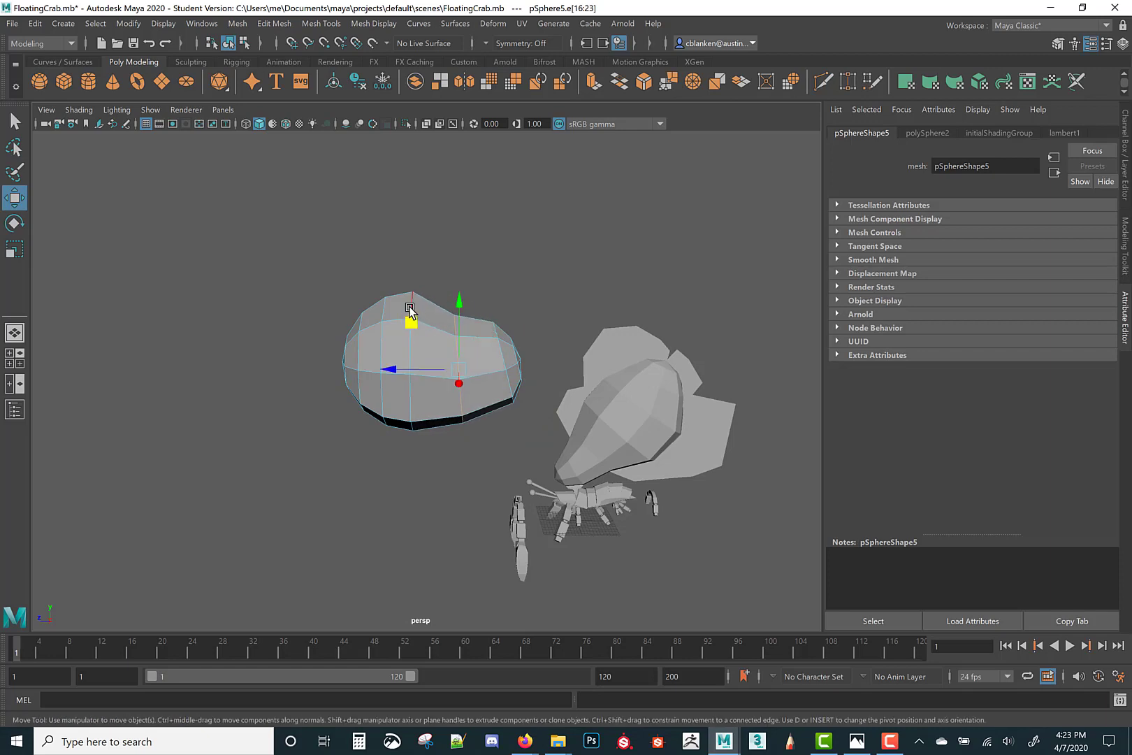
Select the edge loop around the widest part of the shape and scale it down slightly.
double_click(410, 311)
key(r)
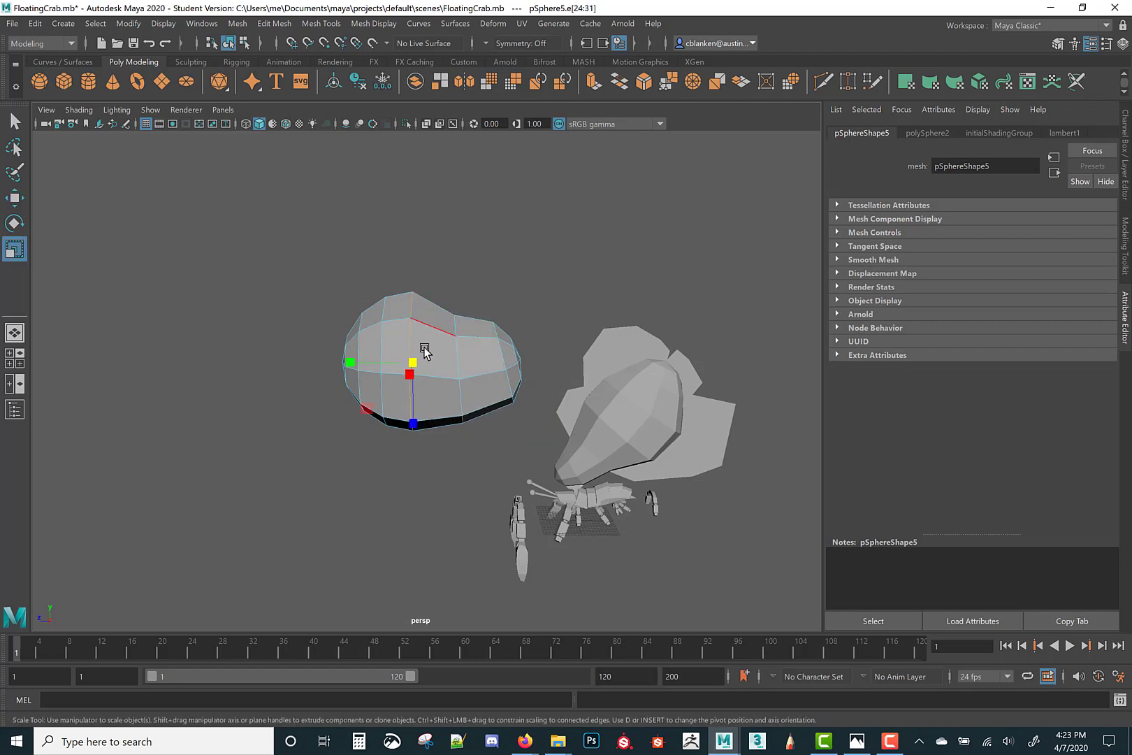
drag(417, 363, 409, 366)
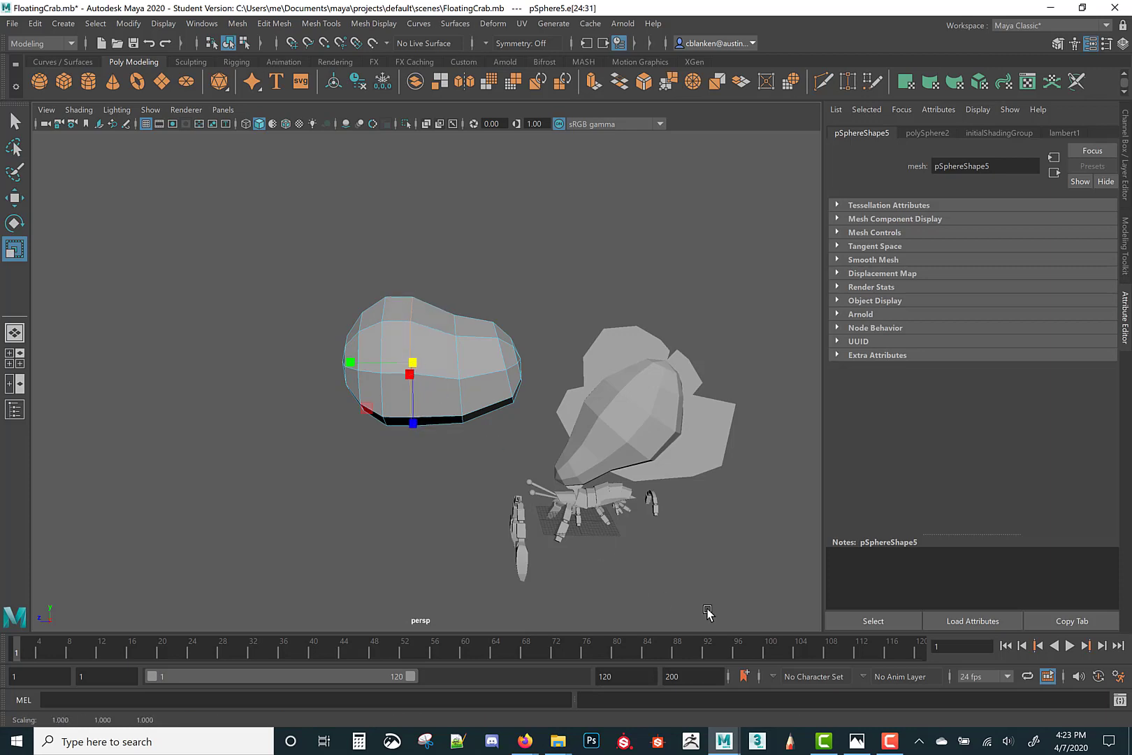
Return to object mode and rotate the whole shape to about 181° about Y, so its narrow end faces away from the crab.
alt+drag(533, 576, 465, 524)
right_drag(467, 366, 505, 371)
key(e)
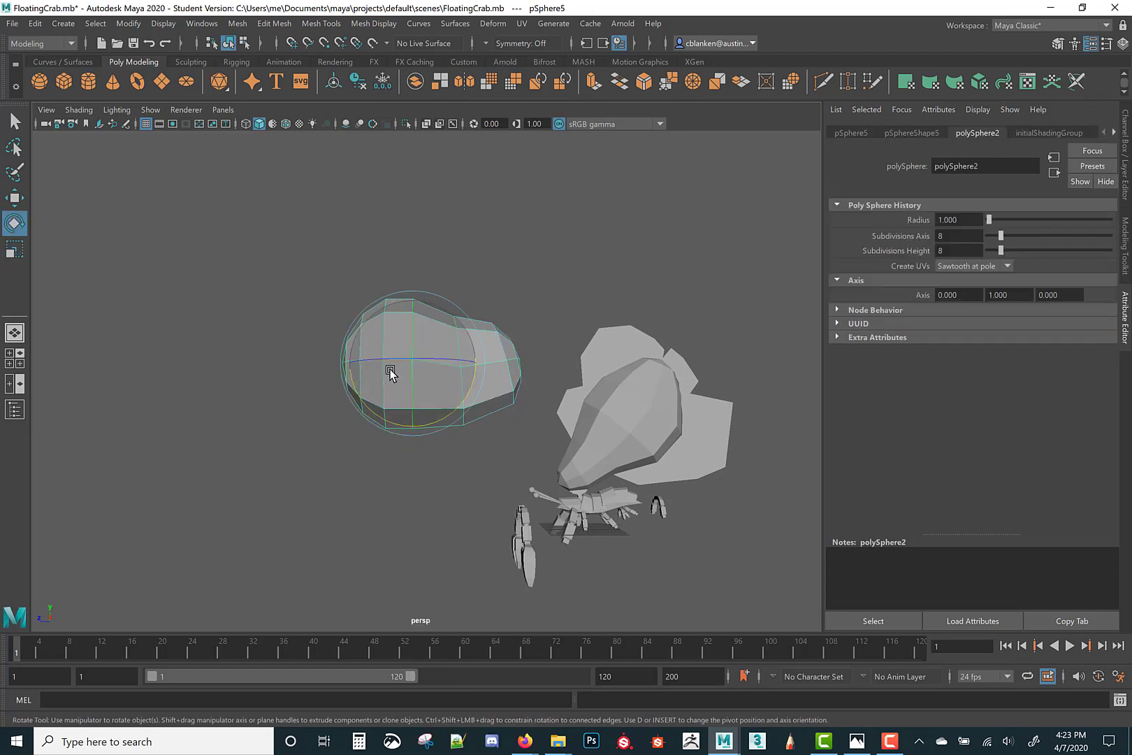
drag(445, 366, 474, 384)
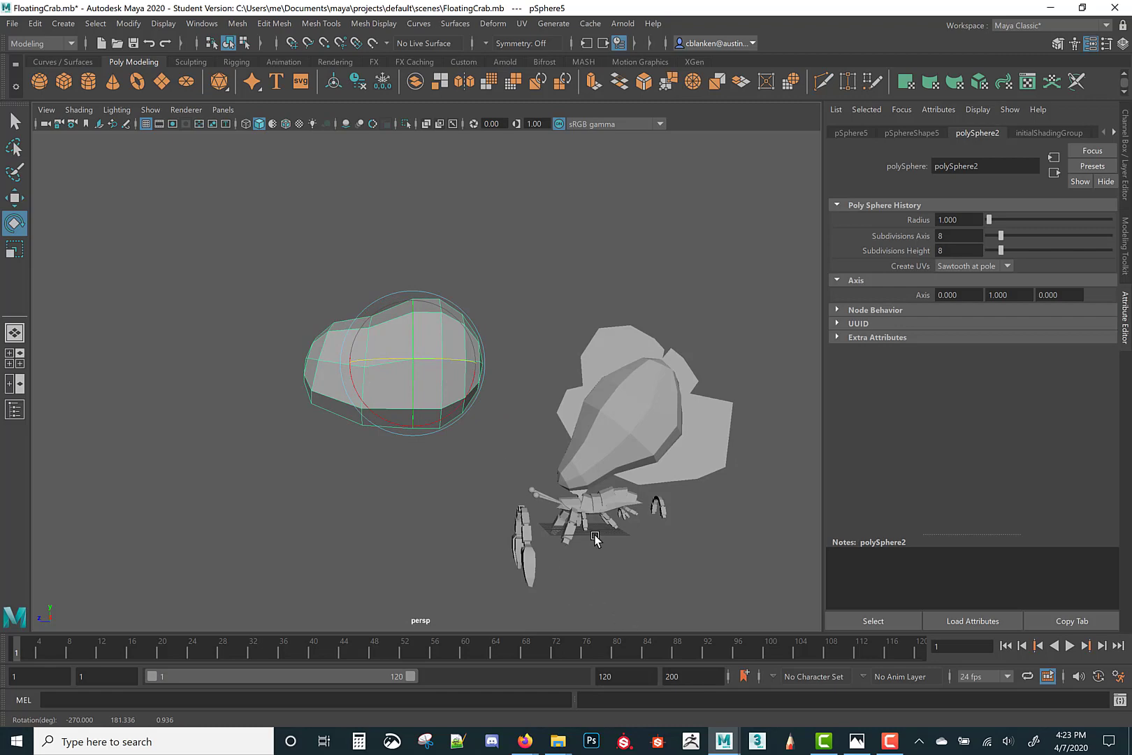
alt+drag(594, 539, 629, 652)
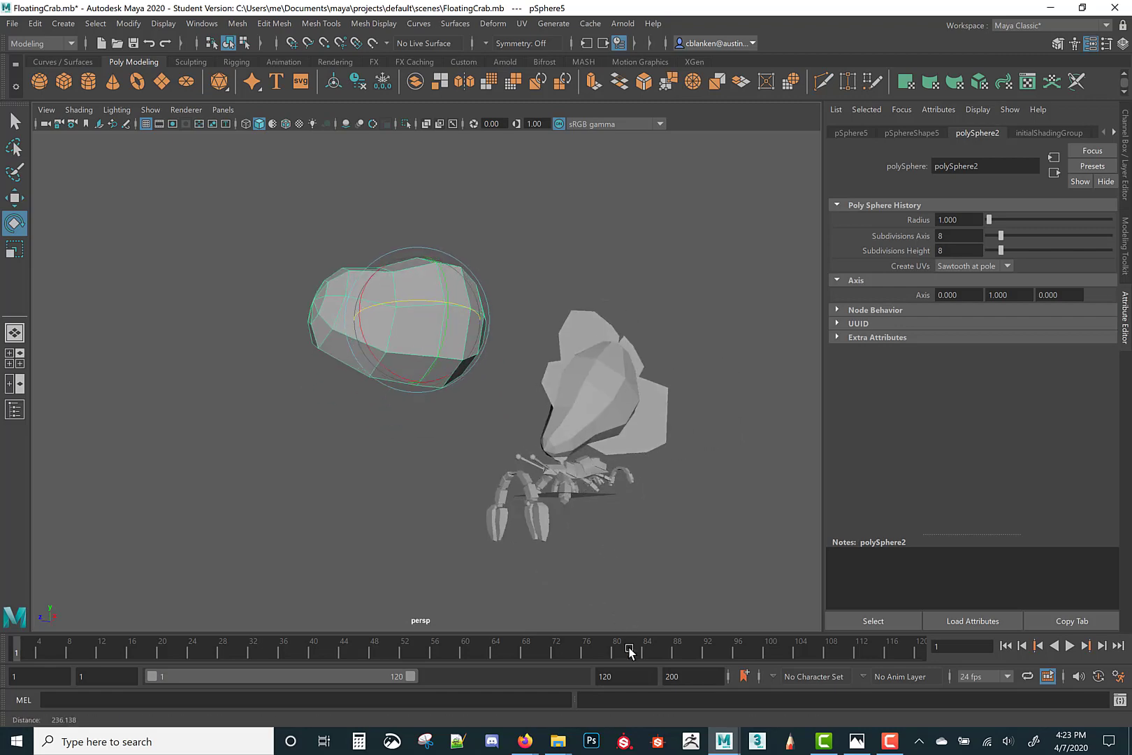
scroll(647, 579, up, 5)
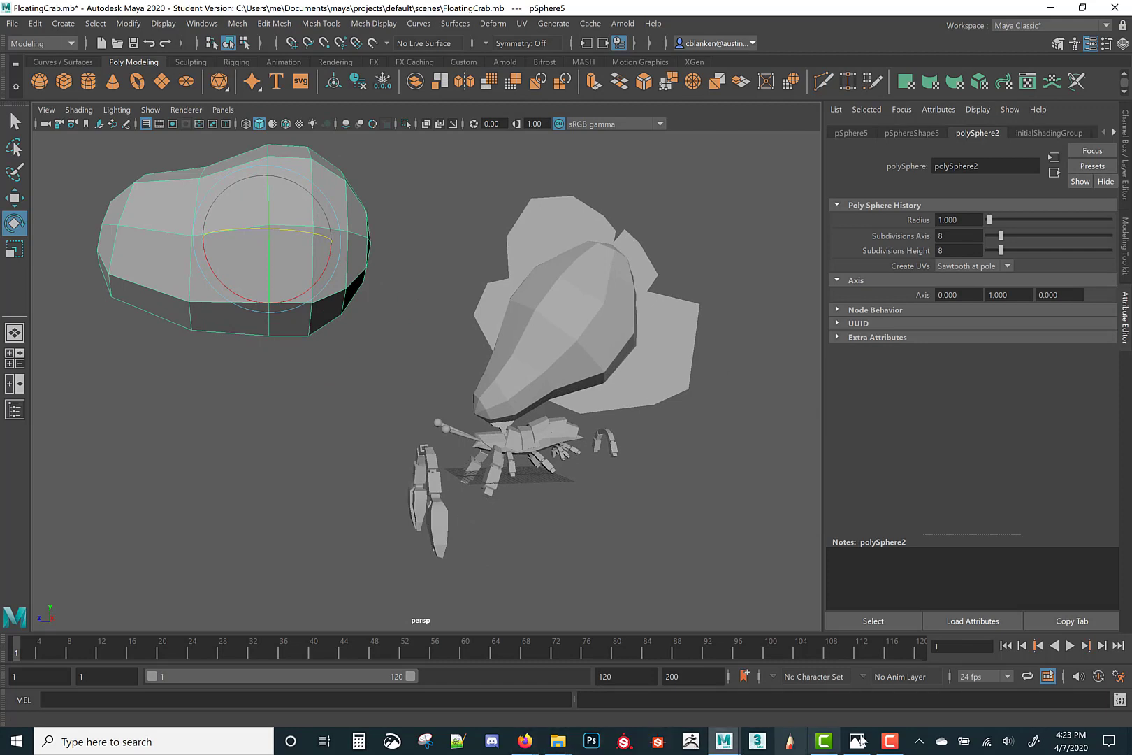
click(889, 741)
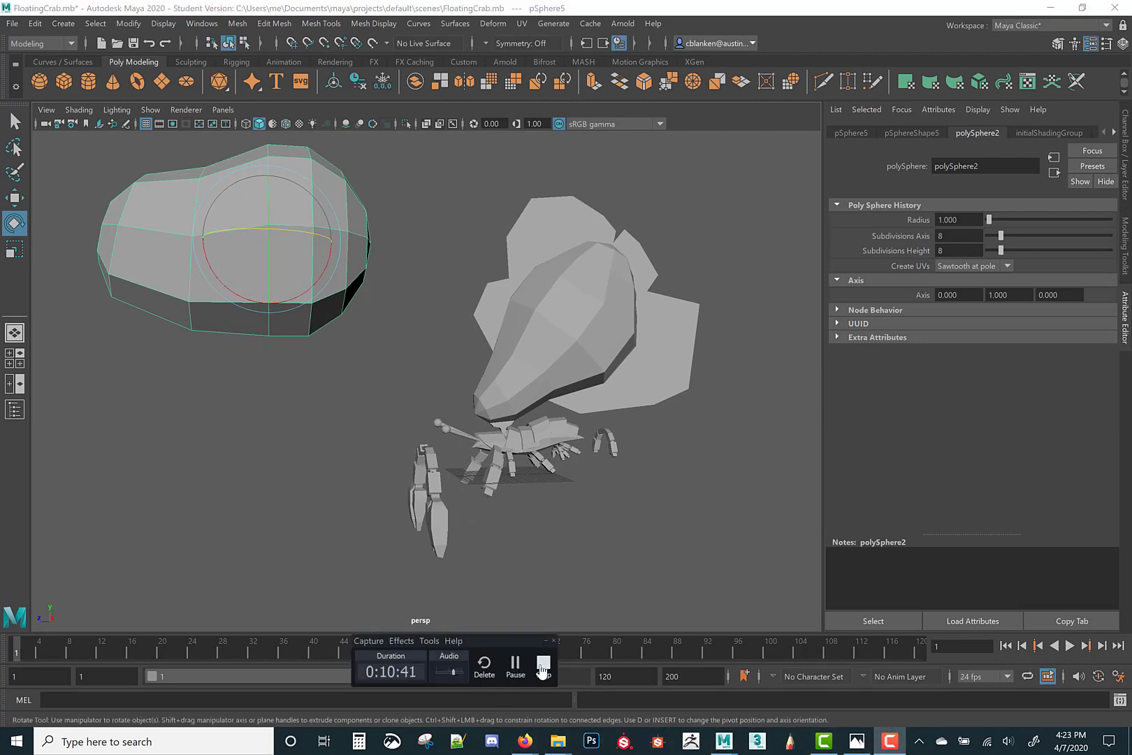